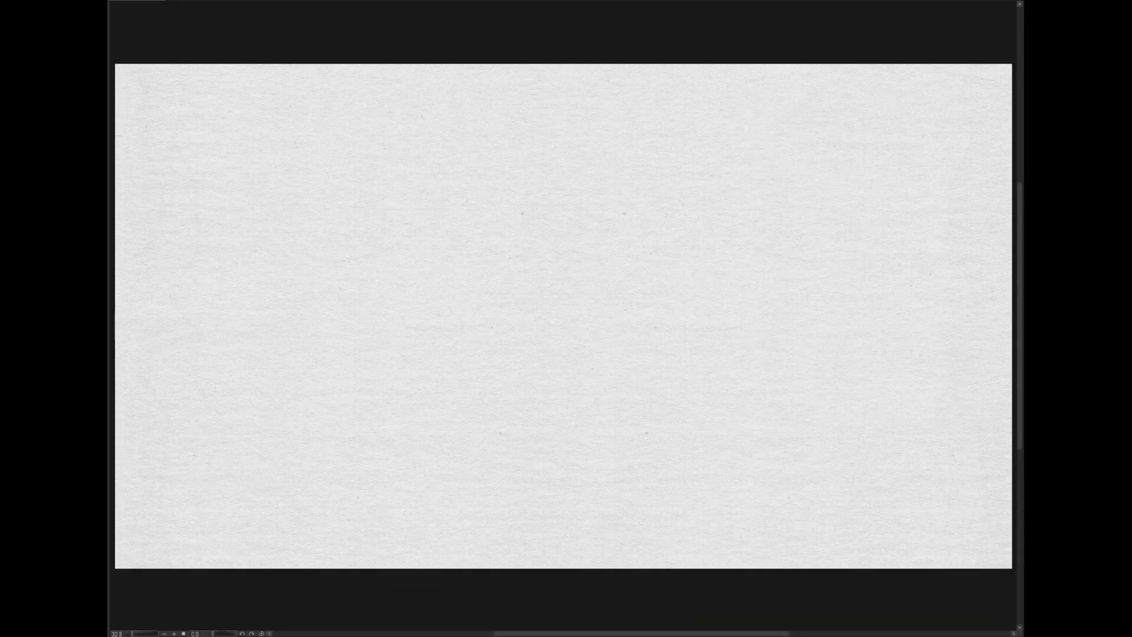
Place a vertical symmetry ruler at the canvas centre and sketch a mirrored circle for the head across it.
left_click_drag(558, 221, 563, 285)
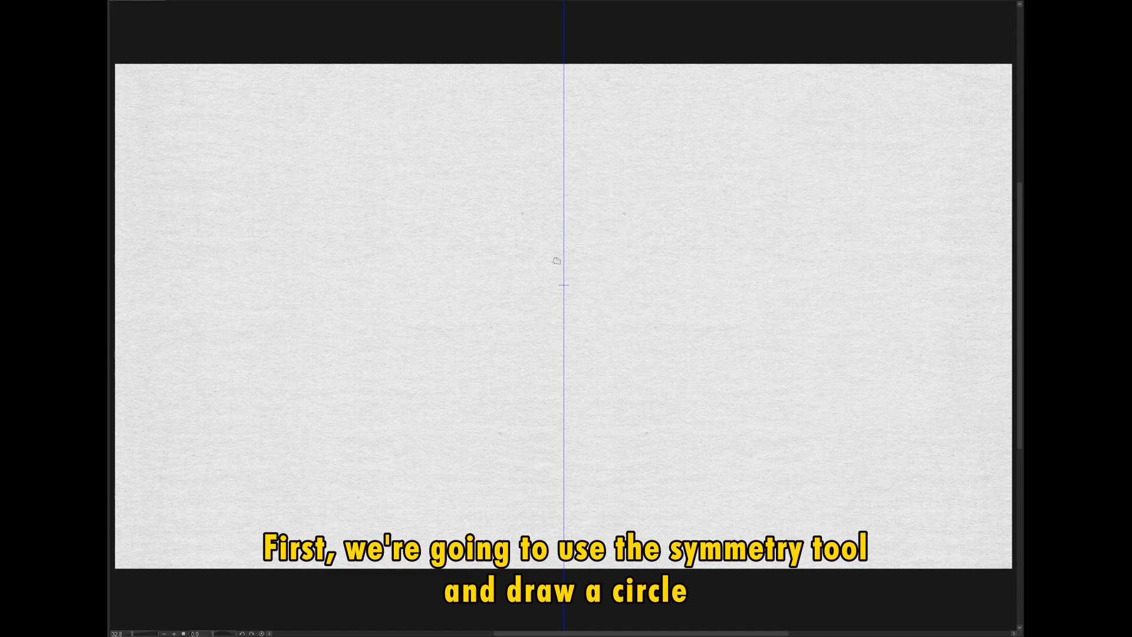
mouse_move(556, 186)
left_mouse_down()
mouse_move(505, 203)
mouse_move(556, 188)
mouse_move(491, 222)
mouse_move(504, 211)
mouse_move(500, 304)
mouse_move(488, 277)
mouse_move(535, 351)
mouse_move(520, 325)
mouse_move(563, 341)
left_mouse_up()
mouse_move(489, 283)
left_mouse_down()
mouse_move(495, 222)
mouse_move(489, 245)
mouse_move(503, 220)
mouse_move(564, 185)
mouse_move(516, 197)
left_mouse_up()
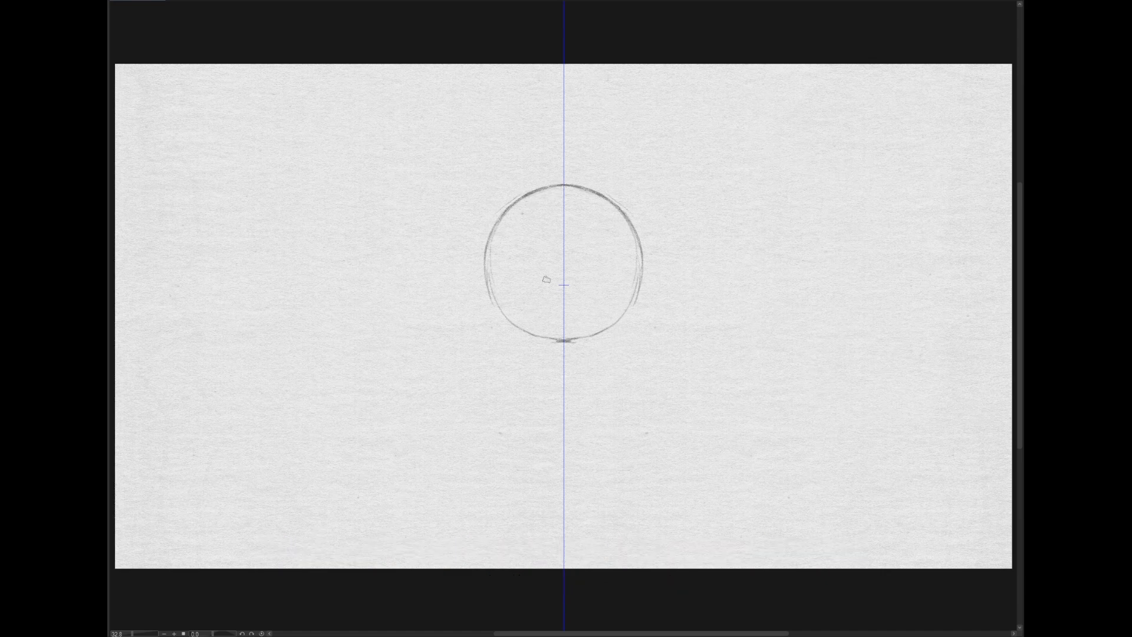
Divide the circle with a horizontal line and sketch guides for the nose, eyes, mouth and a chin mark just below the circle.
mouse_move(560, 273)
left_mouse_down()
mouse_move(598, 270)
mouse_move(491, 276)
mouse_move(572, 278)
left_mouse_up()
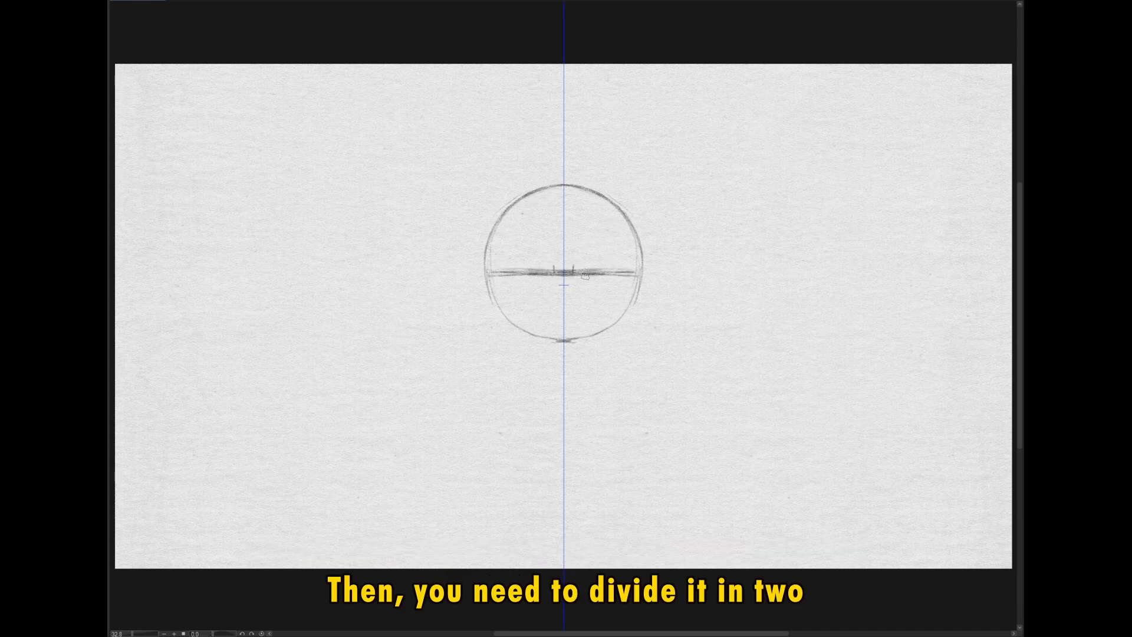
left_click(564, 308)
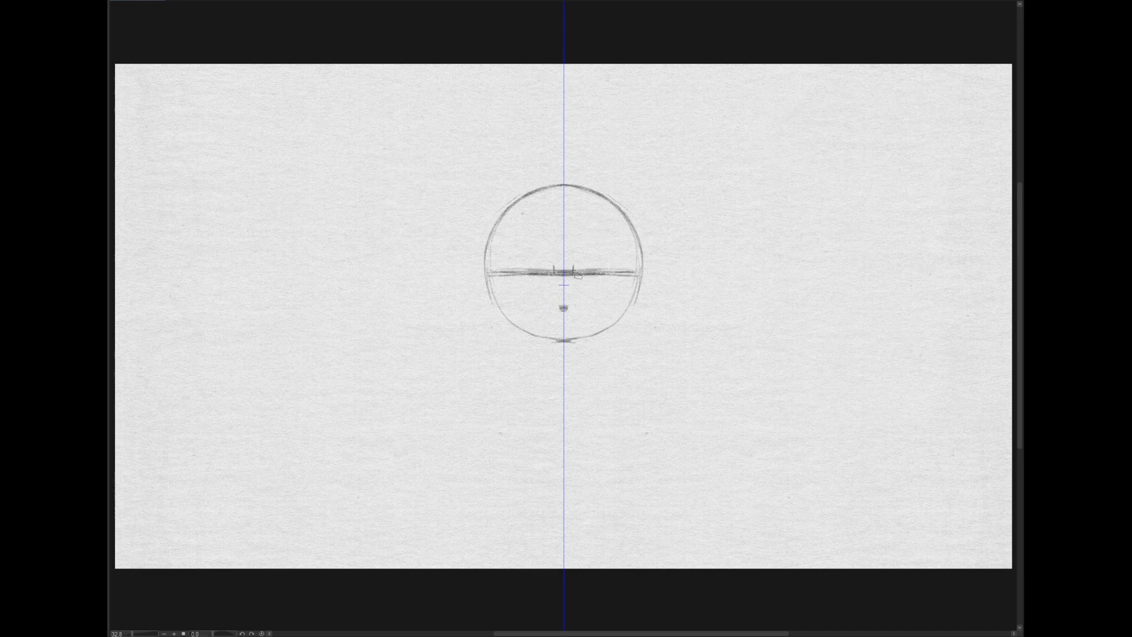
mouse_move(579, 282)
left_mouse_down()
mouse_move(609, 262)
mouse_move(609, 295)
mouse_move(579, 290)
mouse_move(610, 278)
mouse_move(578, 280)
mouse_move(580, 298)
mouse_move(607, 274)
mouse_move(567, 310)
mouse_move(560, 305)
mouse_move(559, 332)
mouse_move(575, 331)
mouse_move(568, 360)
left_mouse_up()
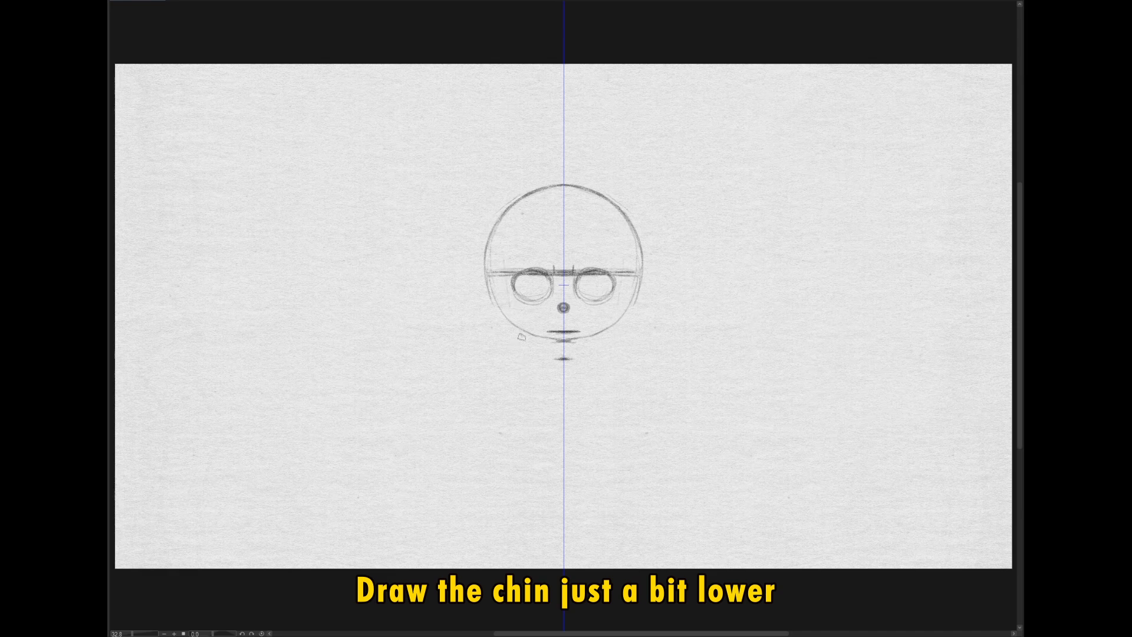
Sketch the face shape from the top of the circle down the sides to a pointed chin.
mouse_move(504, 243)
left_mouse_down()
mouse_move(515, 318)
mouse_move(562, 358)
left_mouse_up()
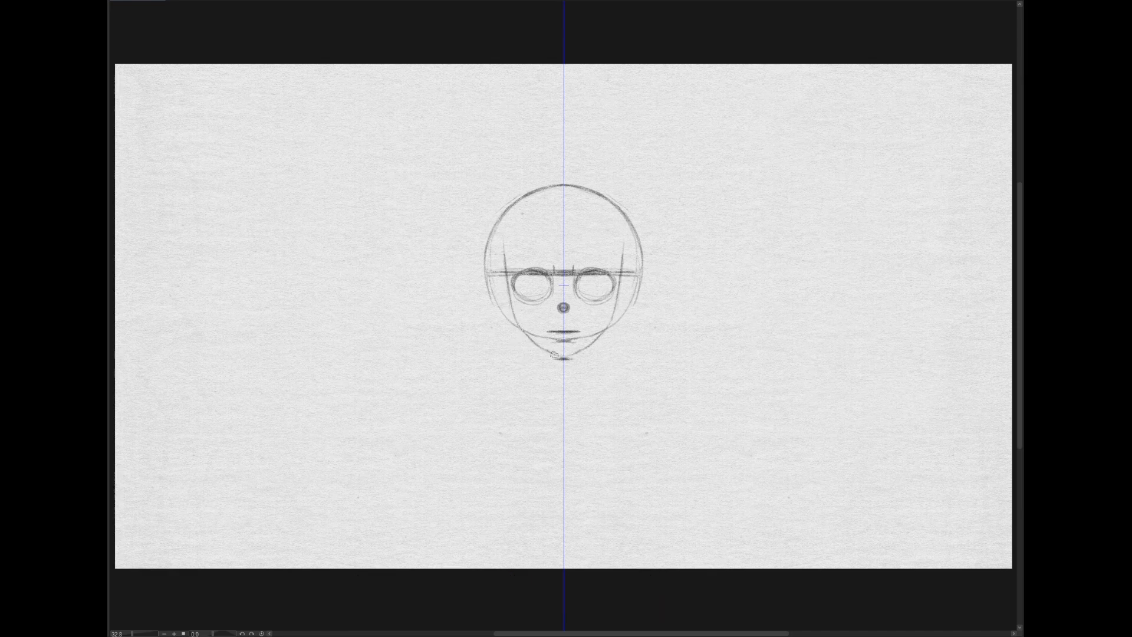
left_click_drag(520, 327, 560, 358)
mouse_move(511, 302)
left_mouse_down()
mouse_move(527, 334)
mouse_move(563, 359)
left_mouse_up()
mouse_move(505, 245)
left_mouse_down()
mouse_move(507, 219)
mouse_move(533, 190)
mouse_move(499, 272)
left_mouse_up()
mouse_move(506, 244)
left_mouse_down()
mouse_move(523, 199)
mouse_move(563, 184)
left_mouse_up()
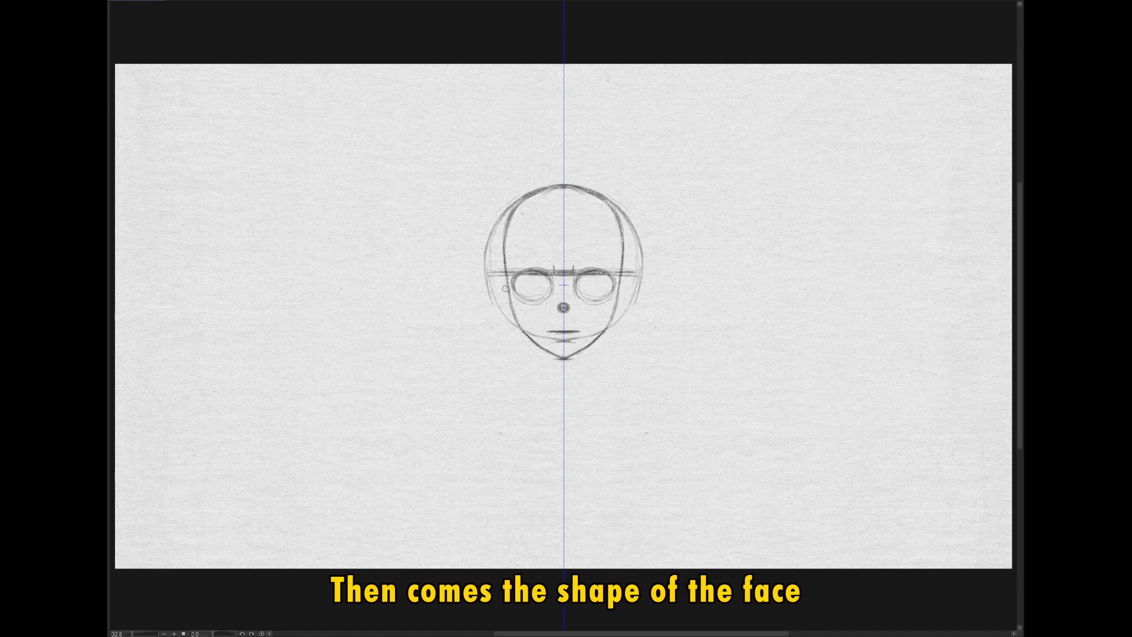
Add mirrored ears from eye level to just below the nose and refine the construction lines around the jaw and eyes.
mouse_move(501, 276)
left_mouse_down()
mouse_move(500, 306)
mouse_move(494, 297)
mouse_move(520, 321)
mouse_move(505, 305)
mouse_move(537, 291)
mouse_move(504, 308)
mouse_move(492, 297)
mouse_move(505, 282)
mouse_move(508, 316)
left_mouse_up()
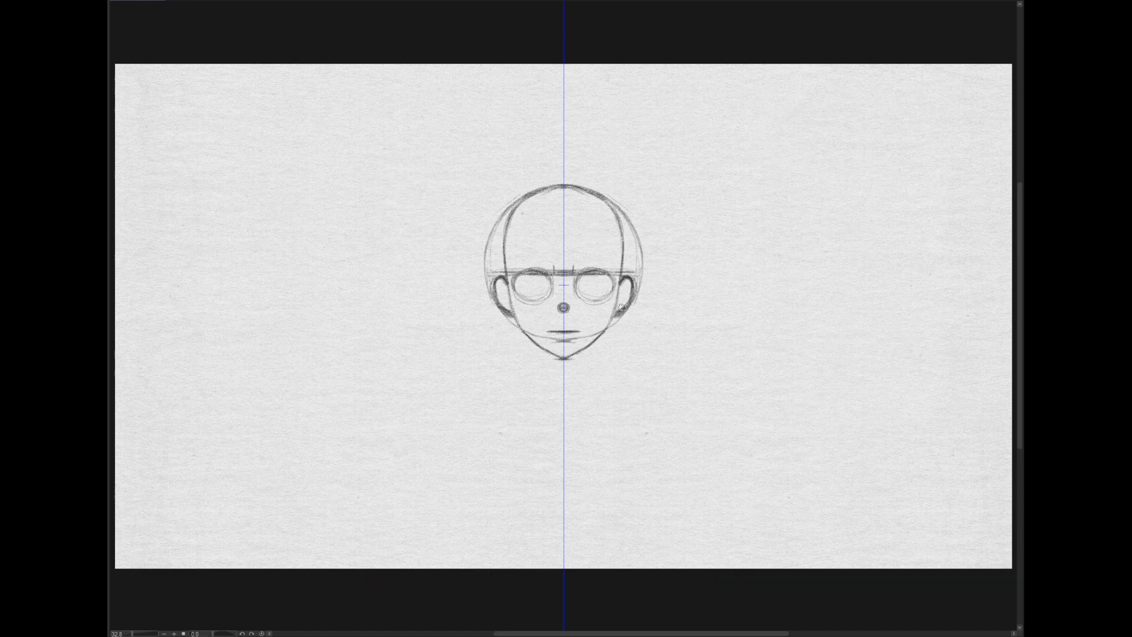
left_click_drag(596, 338, 561, 355)
left_click_drag(575, 280, 580, 297)
Turn the construction sketch light blue, enlarge it on the symmetry axis and move it slightly lower on the page.
key("ctrl+b")
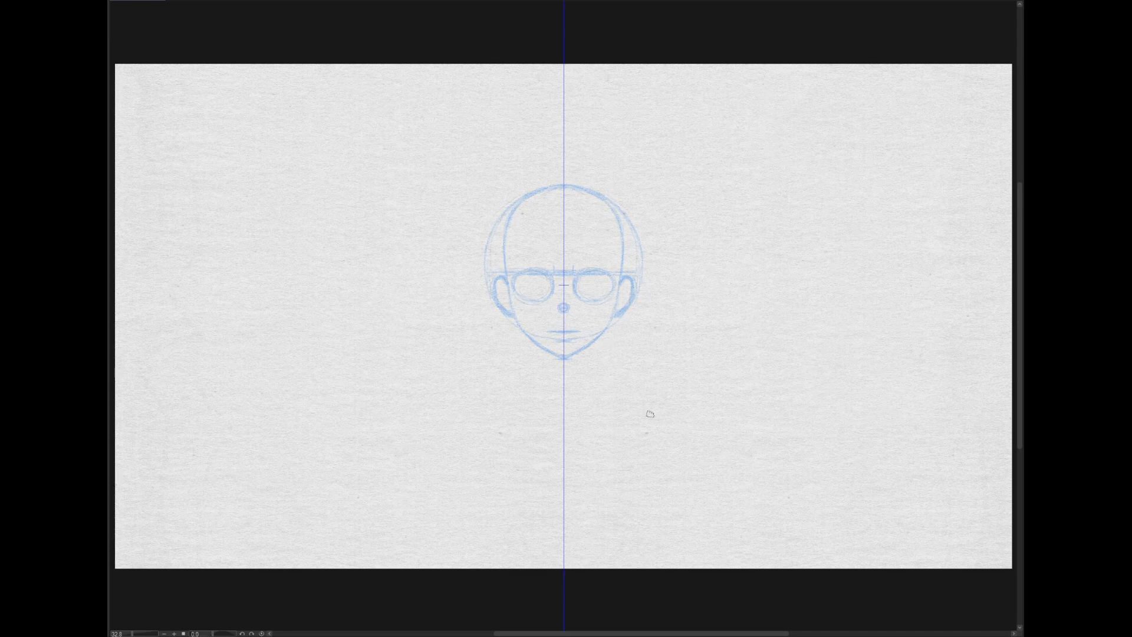
key("ctrl+t")
mouse_move(639, 182)
left_mouse_down()
mouse_move(695, 147)
mouse_move(681, 142)
left_mouse_up()
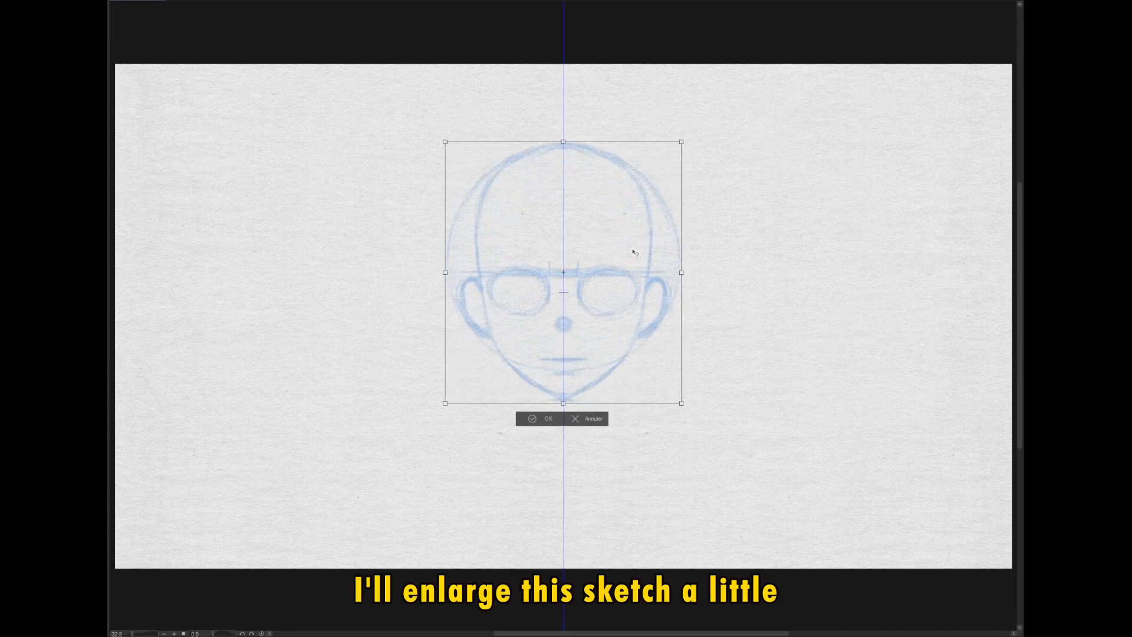
left_click_drag(635, 252, 635, 280)
left_click_drag(600, 345, 600, 354)
key("Return")
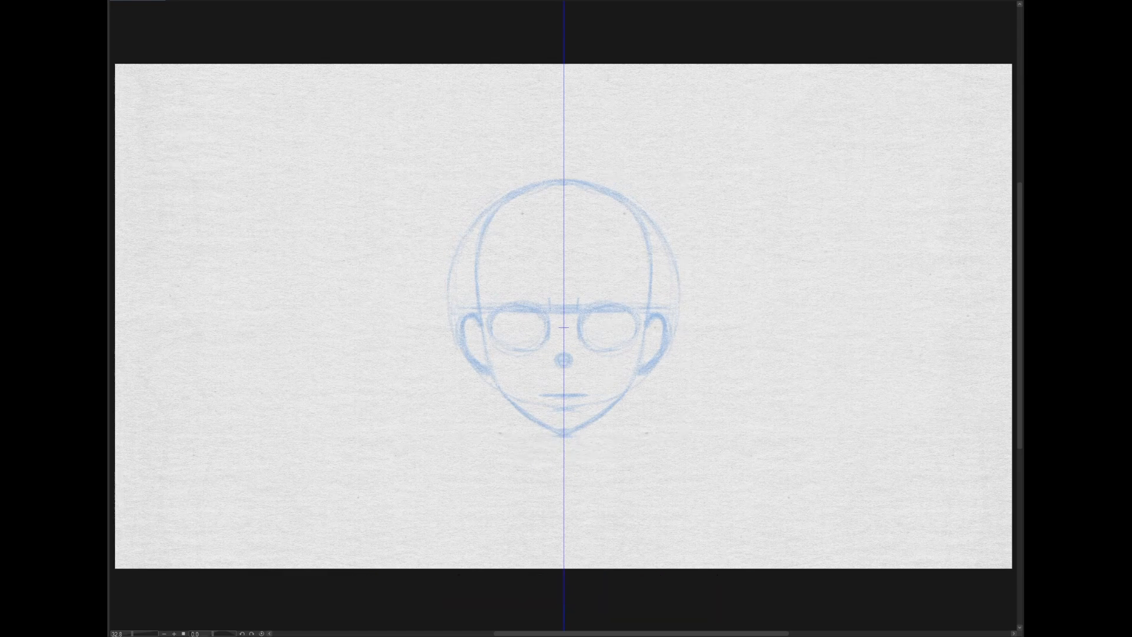
Draw half-lidded mirrored eyes over the blue guide, and an asymmetrical nose with its bridge and nostrils without symmetry.
mouse_move(581, 332)
left_mouse_down()
mouse_move(629, 323)
mouse_move(617, 345)
mouse_move(613, 322)
mouse_move(630, 325)
mouse_move(601, 334)
mouse_move(608, 327)
left_mouse_up()
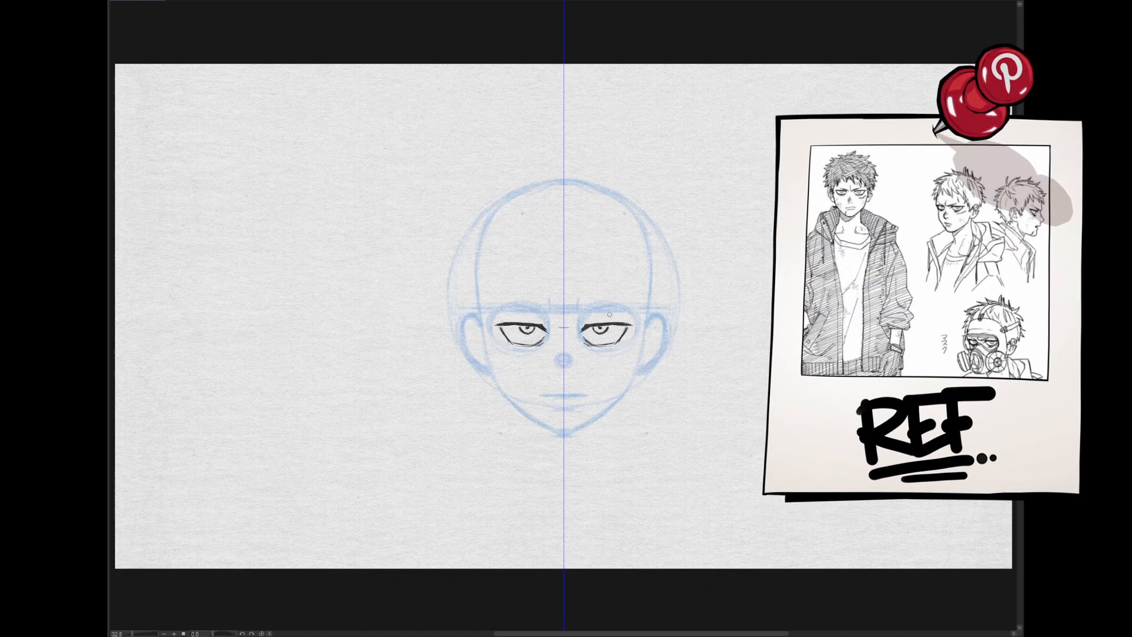
key("ctrl+2")
left_click_drag(560, 357, 563, 367)
left_click_drag(561, 335, 562, 353)
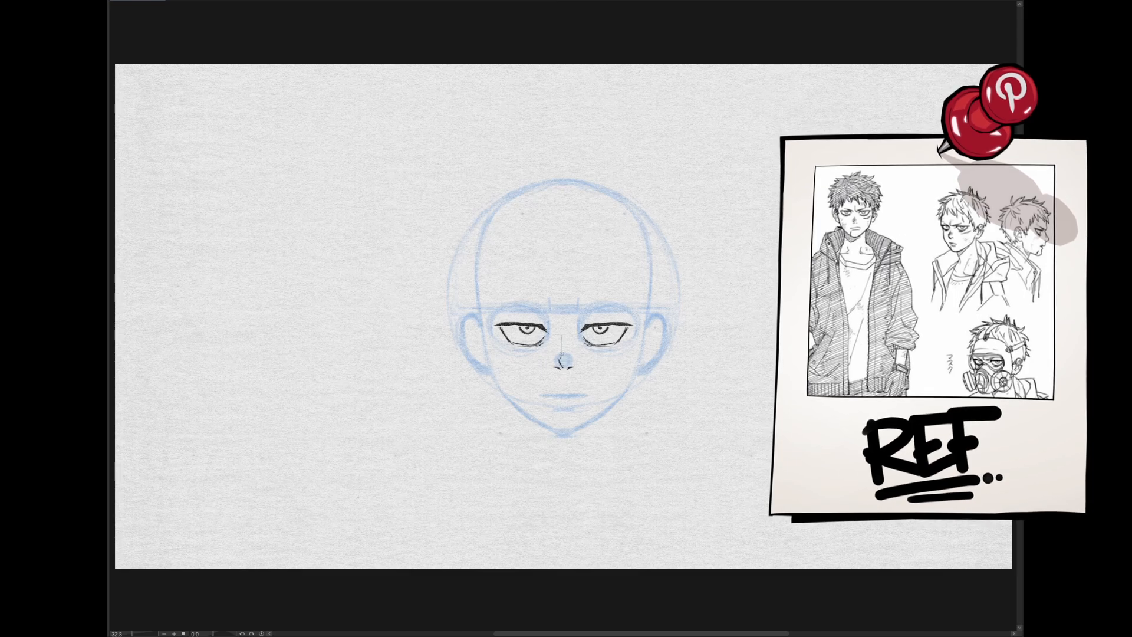
Draw low, angled mirrored eyebrows with symmetry on, and a flat closed mouth with symmetry off.
key("ctrl+2")
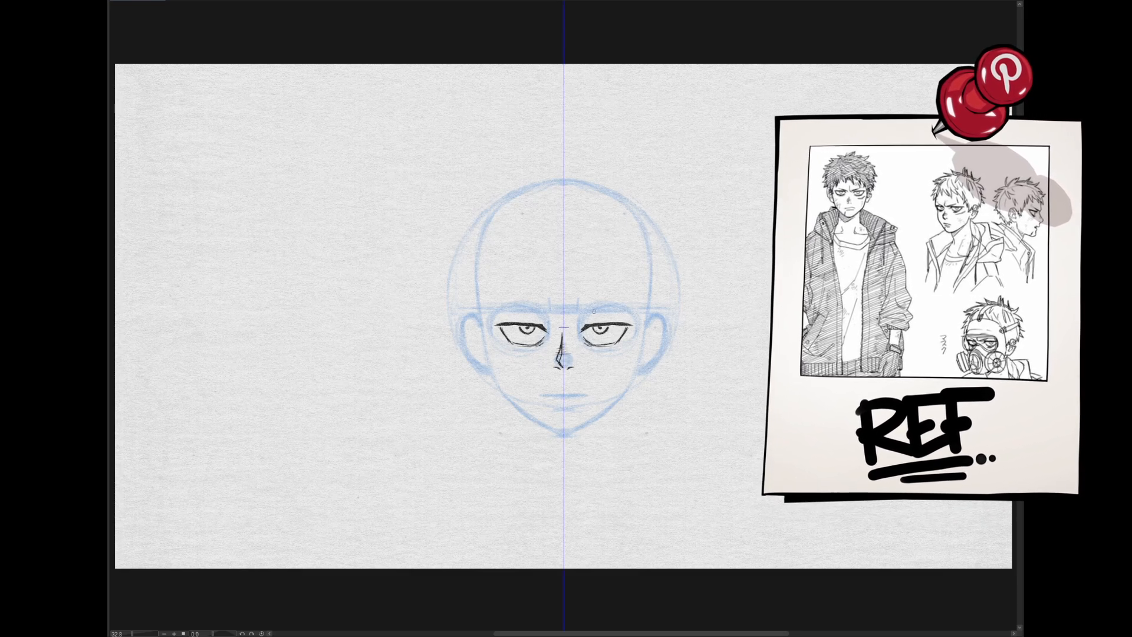
left_click_drag(580, 314, 634, 315)
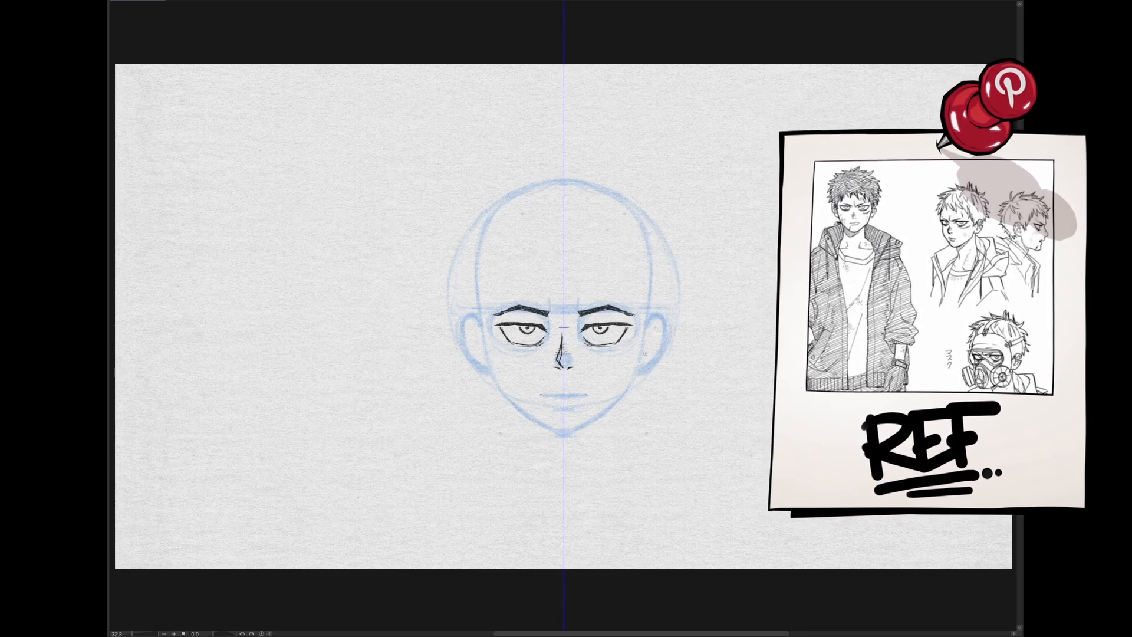
key("ctrl+2")
left_click_drag(534, 395, 578, 392)
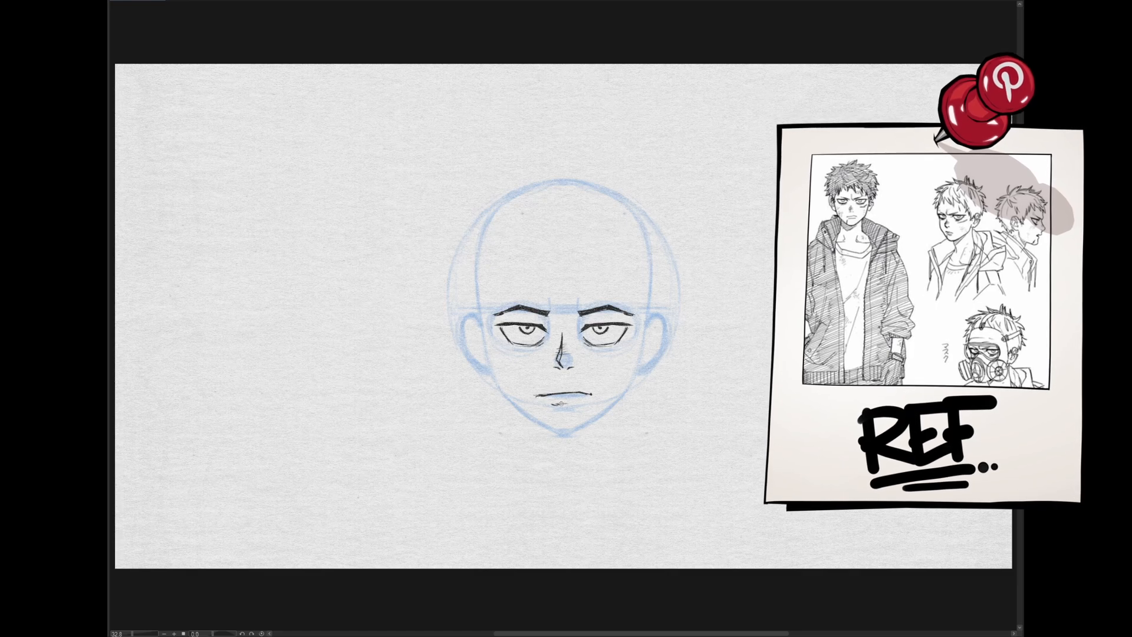
Restore symmetry and outline the cheeks, jaw and chin over the blue face guide.
key("ctrl+2")
left_click_drag(477, 299, 495, 372)
mouse_move(481, 305)
left_mouse_down()
mouse_move(496, 381)
mouse_move(555, 426)
left_mouse_up()
mouse_move(505, 392)
left_mouse_down()
mouse_move(496, 374)
mouse_move(514, 401)
left_mouse_up()
left_click_drag(541, 420, 563, 433)
left_click_drag(531, 416, 549, 431)
key("ctrl+z")
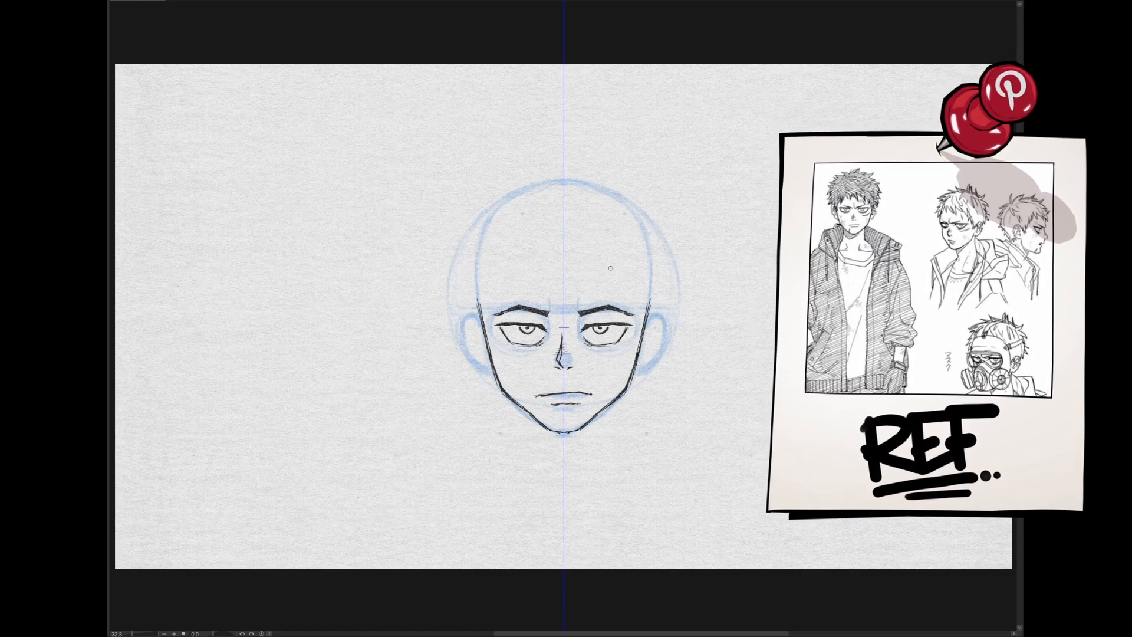
Extend the face contour up the temples, draw the ears with inner detail and add shading lines under the eyes.
mouse_move(479, 269)
left_mouse_down()
mouse_move(481, 307)
mouse_move(480, 243)
left_mouse_up()
mouse_move(482, 314)
left_mouse_down()
mouse_move(469, 313)
mouse_move(463, 345)
mouse_move(490, 370)
mouse_move(472, 333)
mouse_move(487, 362)
mouse_move(474, 354)
mouse_move(480, 345)
left_mouse_up()
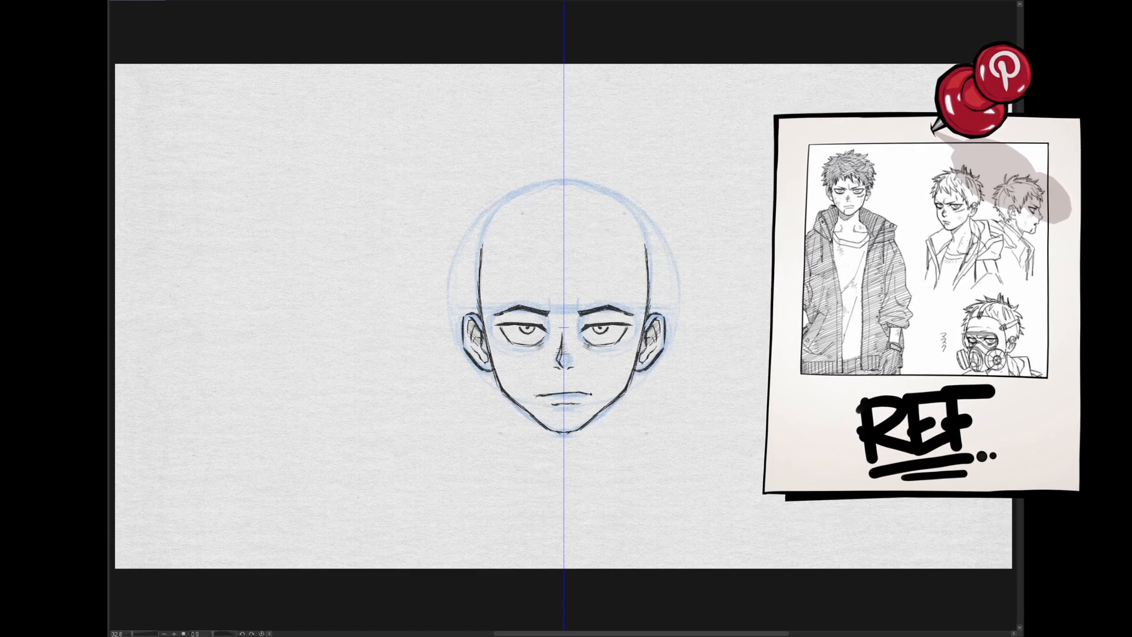
left_click_drag(615, 338, 626, 344)
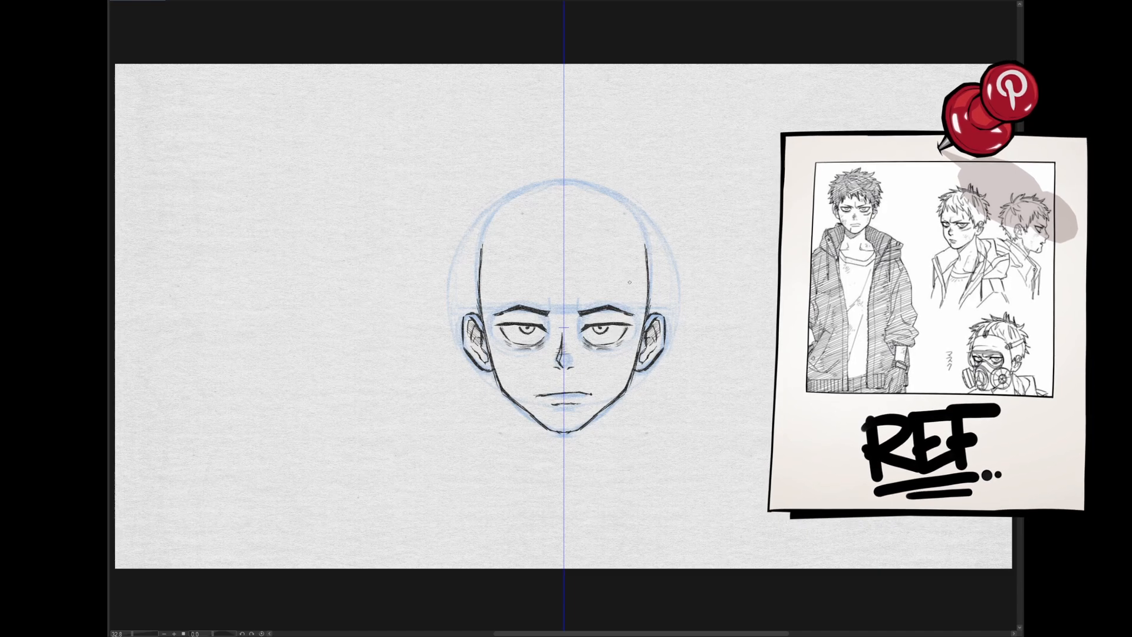
Draw the hairline with mirrored spikes at the temples and irregular, asymmetrical fringe spikes across the forehead.
left_click_drag(480, 288, 474, 315)
mouse_move(499, 260)
left_mouse_down()
mouse_move(483, 314)
mouse_move(497, 293)
left_mouse_up()
mouse_move(526, 246)
left_mouse_down()
mouse_move(514, 275)
mouse_move(522, 252)
left_mouse_up()
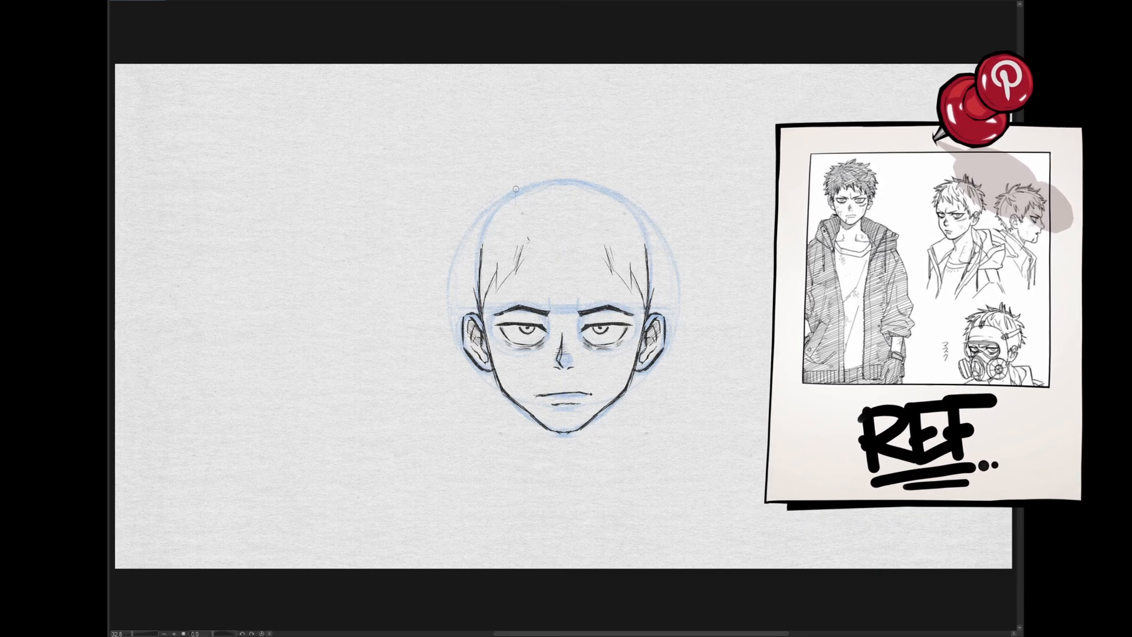
left_click_drag(516, 189, 531, 237)
left_click_drag(517, 186, 494, 185)
left_click_drag(532, 239, 517, 274)
left_click_drag(534, 237, 592, 279)
left_click_drag(592, 243, 611, 273)
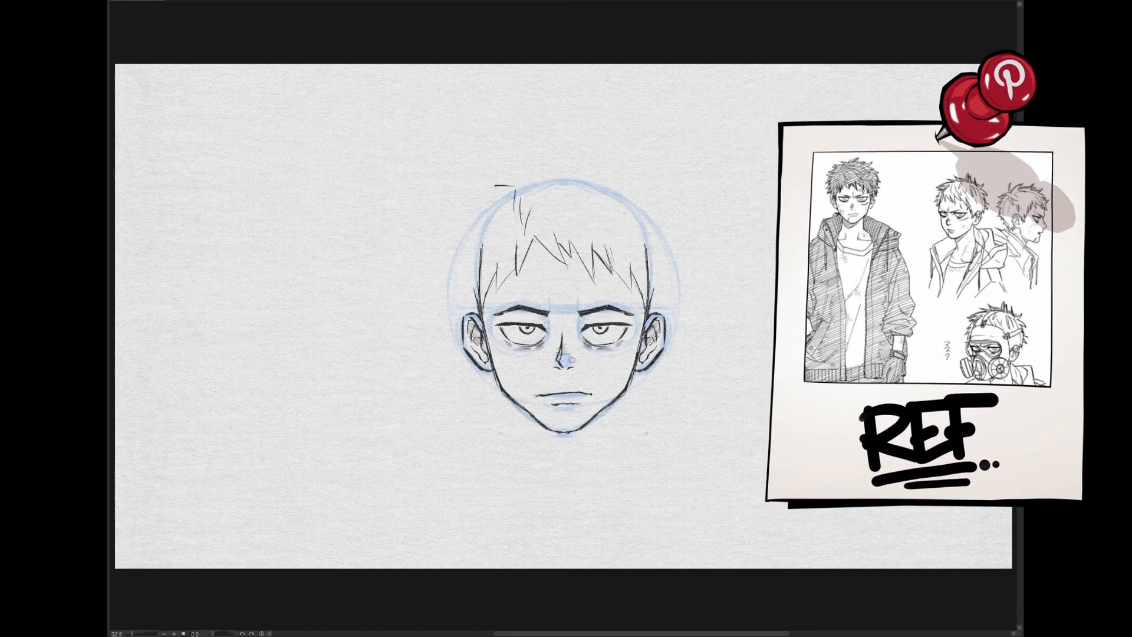
Draw the spiky outer hair contour around the head, using symmetry on the sides and an irregular outline across the top.
key("ctrl+2")
left_click_drag(465, 286, 449, 293)
left_click_drag(448, 294, 466, 301)
left_click_drag(467, 302, 460, 312)
left_click_drag(466, 271, 450, 285)
left_click_drag(469, 243, 445, 277)
left_click_drag(473, 221, 449, 252)
mouse_move(481, 208)
left_mouse_down()
mouse_move(461, 218)
mouse_move(470, 213)
left_mouse_up()
left_click_drag(556, 168, 516, 164)
mouse_move(515, 164)
left_mouse_down()
mouse_move(521, 175)
mouse_move(482, 177)
left_mouse_up()
left_click_drag(481, 178, 491, 190)
mouse_move(489, 195)
left_mouse_down()
mouse_move(461, 205)
mouse_move(486, 189)
mouse_move(486, 202)
mouse_move(511, 161)
left_mouse_up()
key("ctrl+2")
mouse_move(511, 161)
left_mouse_down()
mouse_move(539, 166)
mouse_move(575, 151)
mouse_move(649, 177)
mouse_move(647, 193)
left_mouse_up()
key("ctrl+2")
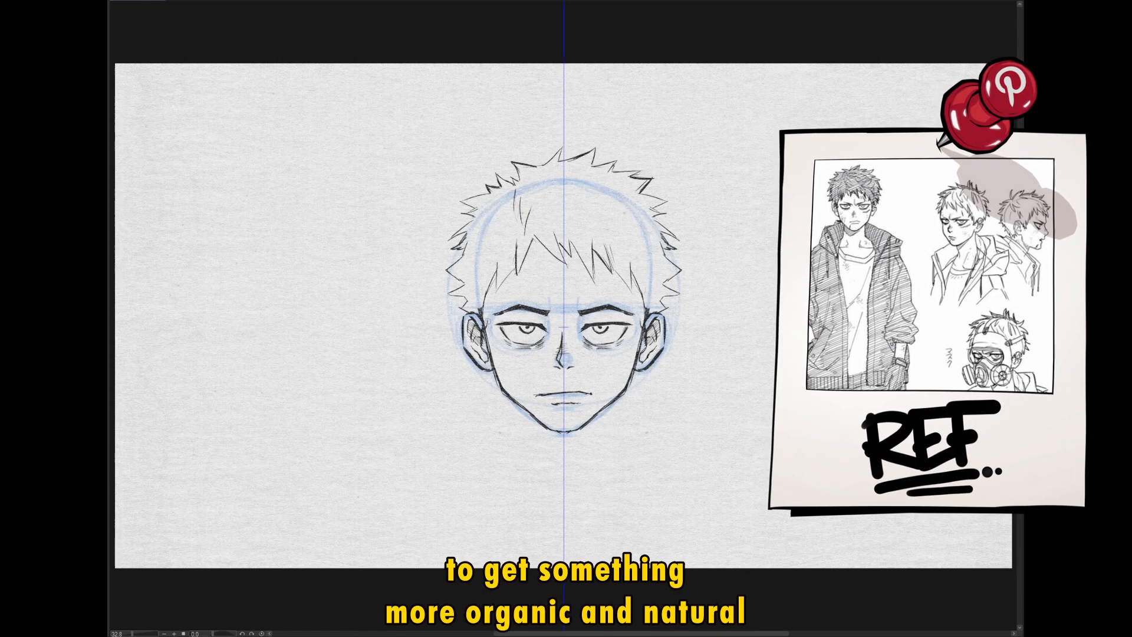
Redraw the mirrored hairline at the temples and make the hair spikes on one side irregular without symmetry.
key("ctrl+z")
left_click_drag(485, 299, 488, 327)
key("ctrl+2")
left_click_drag(453, 263, 460, 280)
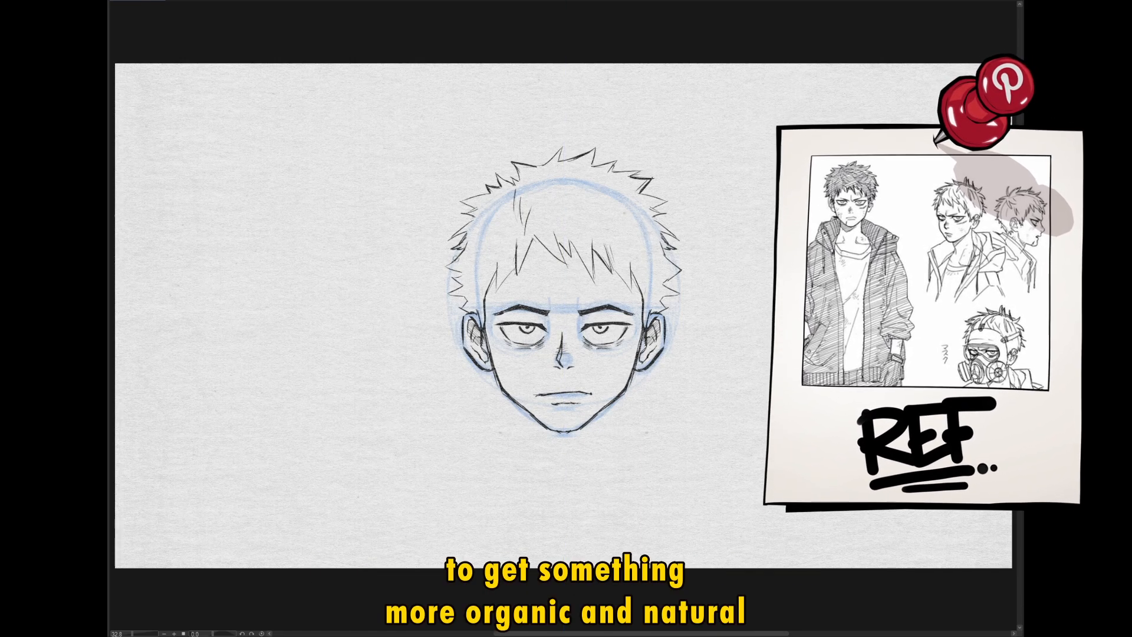
Draw the mirrored neck and shoulder lines under the jaw, and add a loose strand inside the upper hair without symmetry.
key("ctrl+2")
mouse_move(603, 405)
left_mouse_down()
mouse_move(607, 446)
mouse_move(626, 453)
left_mouse_up()
key("ctrl+2")
left_click_drag(517, 199, 508, 225)
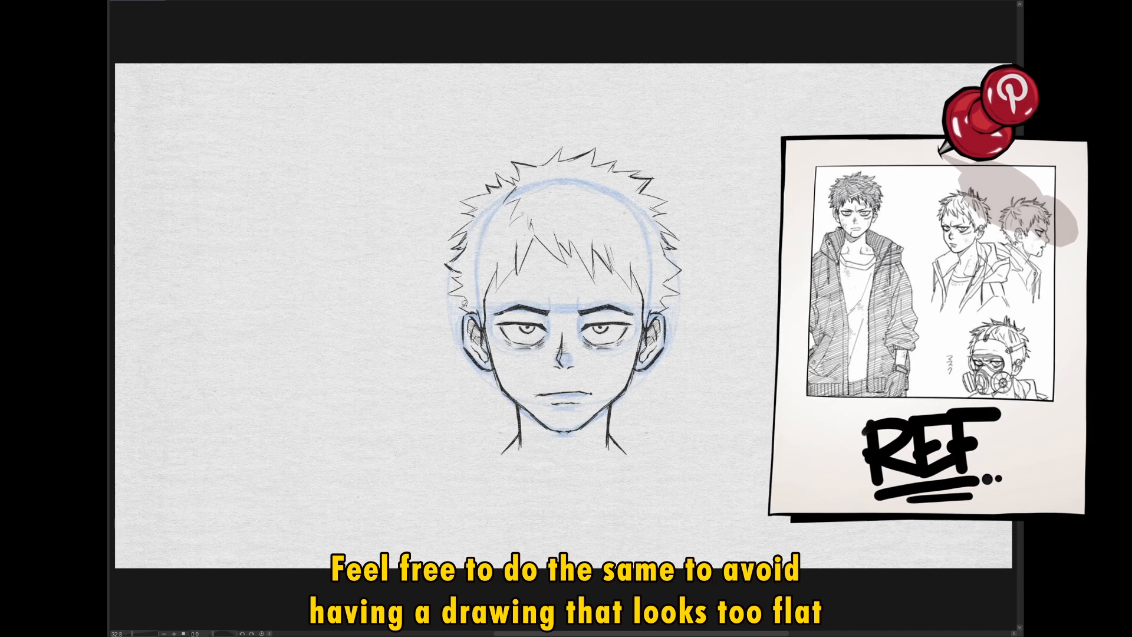
Select the area inside the hair outline, fill it with dense diagonal pencil hatching and clear the selection.
mouse_move(464, 302)
left_mouse_down()
mouse_move(530, 224)
mouse_move(557, 153)
mouse_move(615, 167)
mouse_move(678, 237)
mouse_move(665, 313)
left_mouse_up()
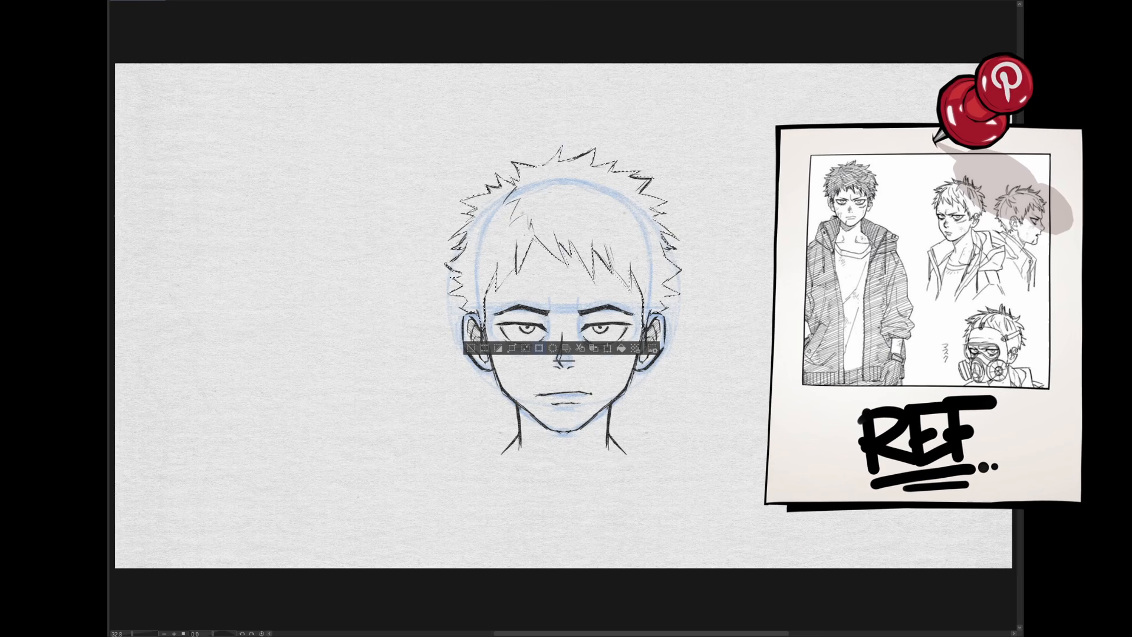
left_click_drag(466, 254, 557, 155)
left_click_drag(519, 265, 642, 177)
left_click_drag(607, 295, 672, 206)
left_click_drag(466, 300, 563, 171)
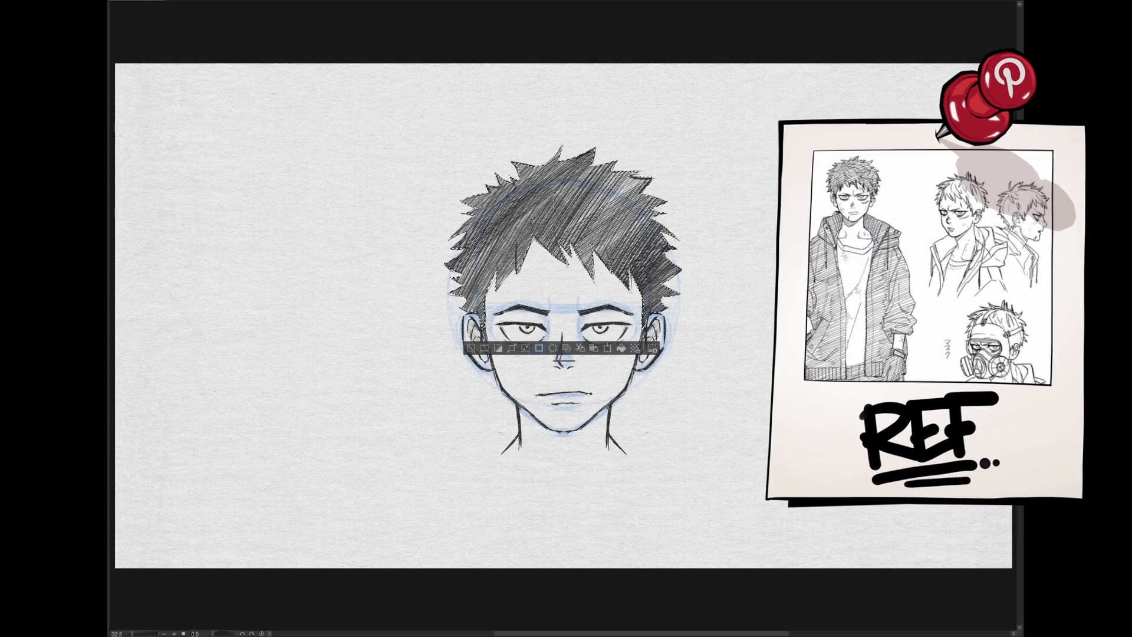
left_click_drag(554, 265, 642, 177)
key("ctrl+d")
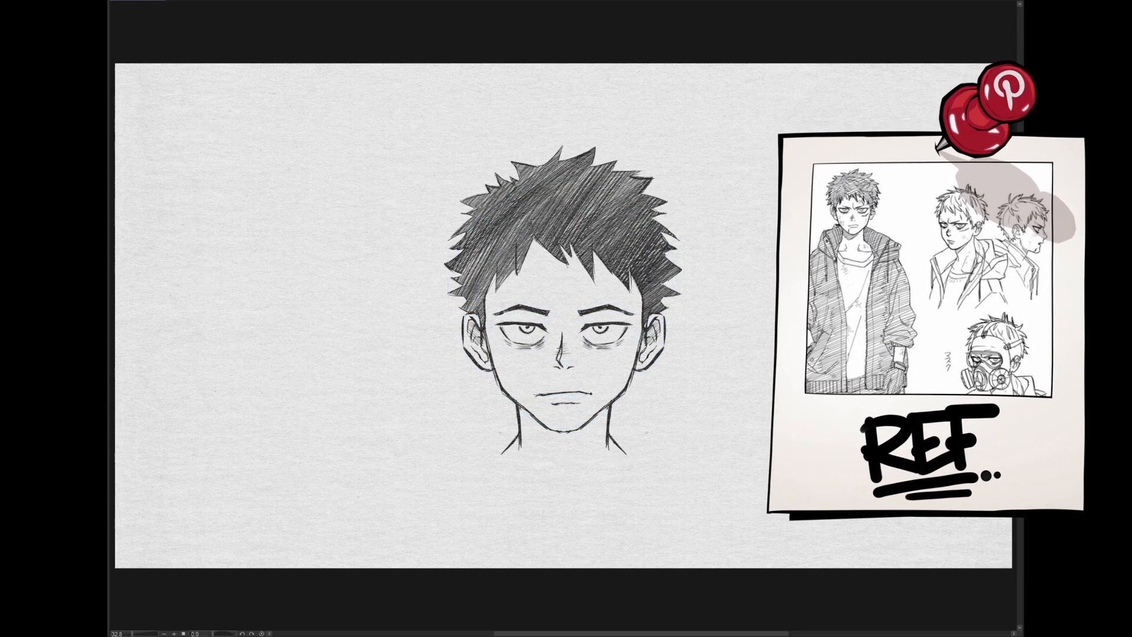
Move the finished first head to the page's upper-left corner and scale it down.
mouse_move(631, 386)
left_mouse_down()
mouse_move(281, 296)
mouse_move(318, 323)
left_mouse_up()
key("ctrl+t")
left_click_drag(367, 386, 305, 305)
mouse_move(268, 272)
left_mouse_down()
mouse_move(303, 273)
mouse_move(283, 274)
mouse_move(292, 271)
mouse_move(283, 262)
left_mouse_up()
left_click(198, 276)
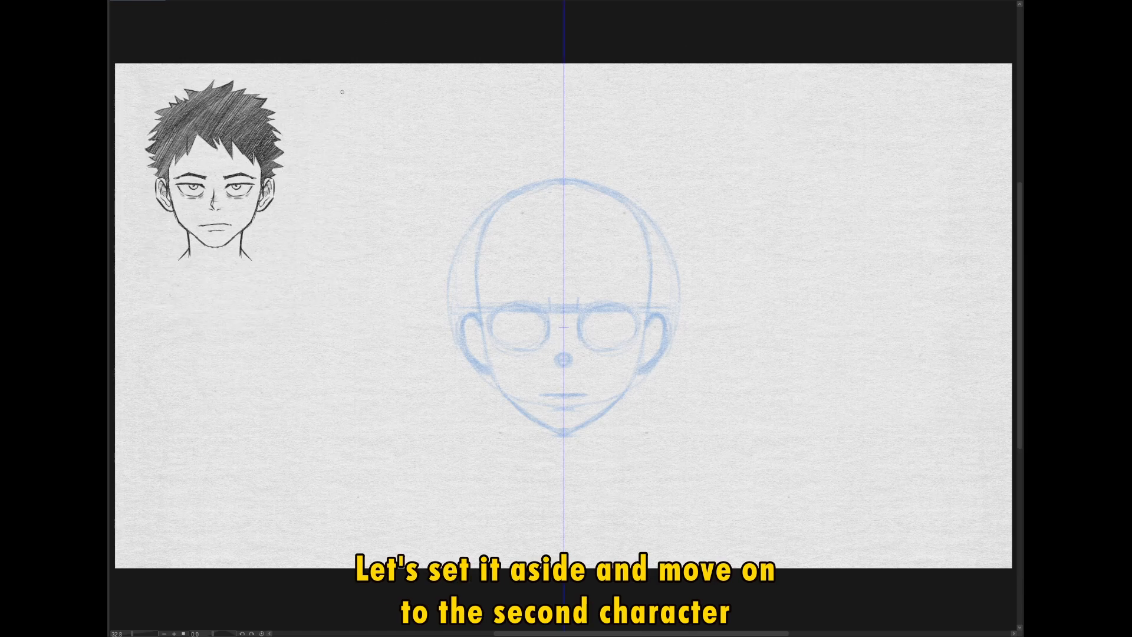
Draw the second character's eyebrows over the blue guide, one raised and arched, the other lowered with a frown crease.
left_click_drag(497, 308, 545, 311)
left_click_drag(630, 308, 583, 310)
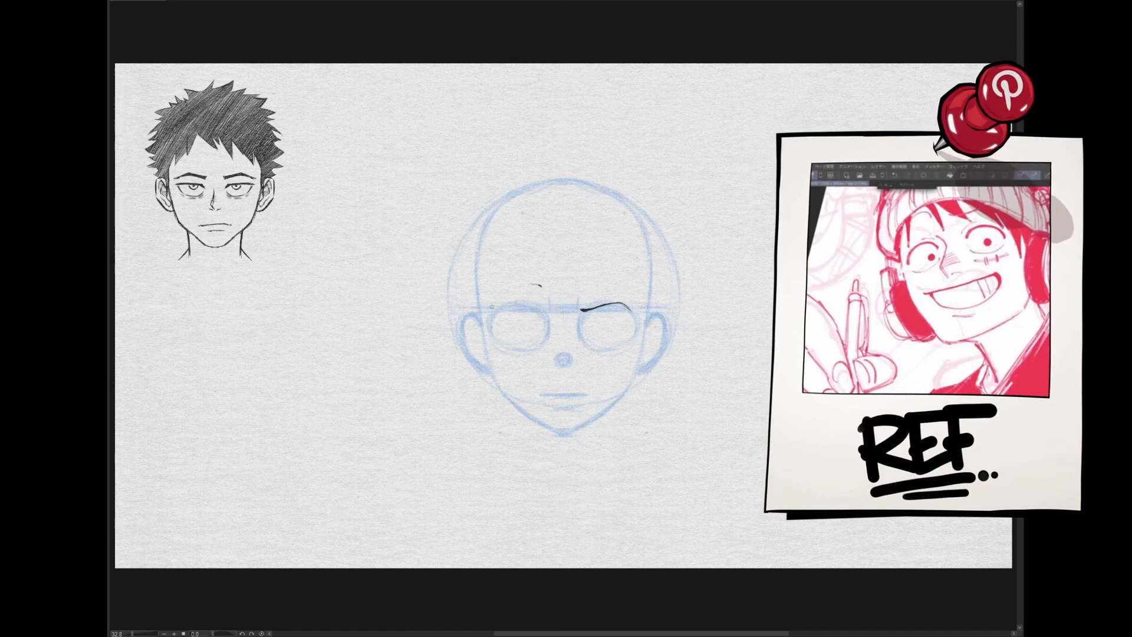
left_click_drag(544, 291, 493, 305)
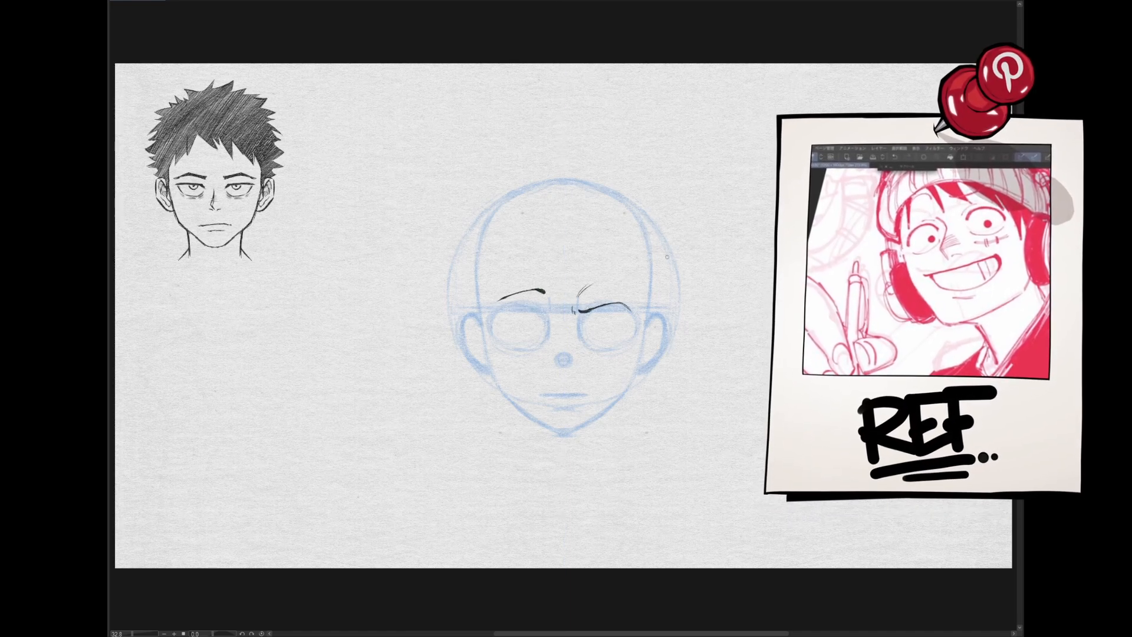
Draw the second character's wide round eyes with small pupils, the nose and a broad open grin with teeth.
left_click_drag(583, 326, 625, 324)
mouse_move(584, 325)
left_mouse_down()
mouse_move(624, 326)
mouse_move(623, 338)
left_mouse_up()
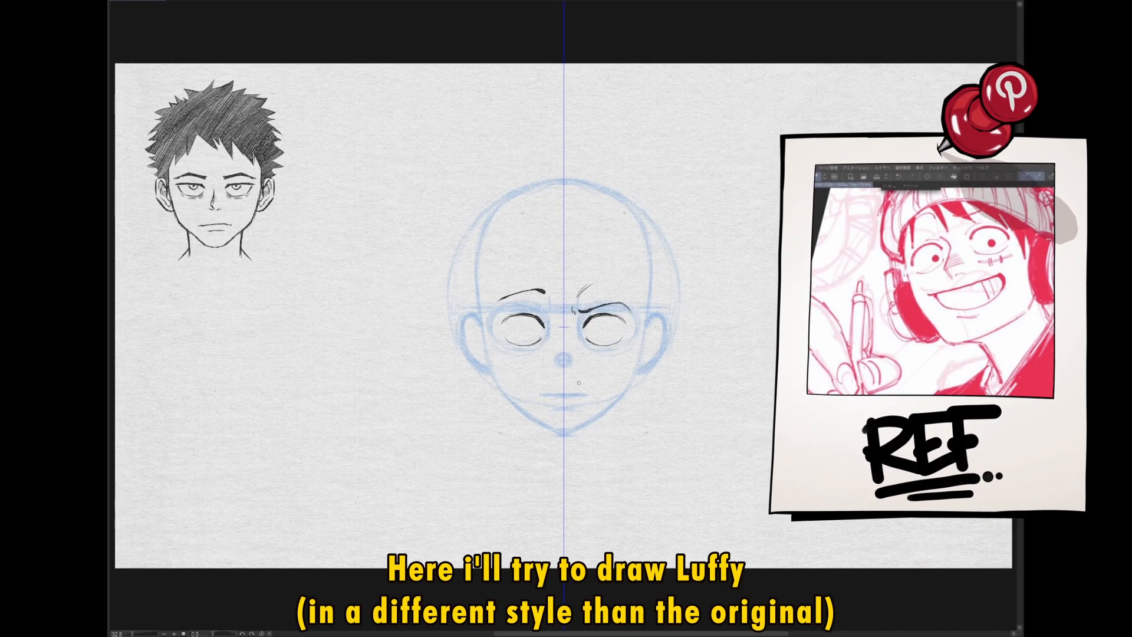
left_click_drag(554, 312, 559, 326)
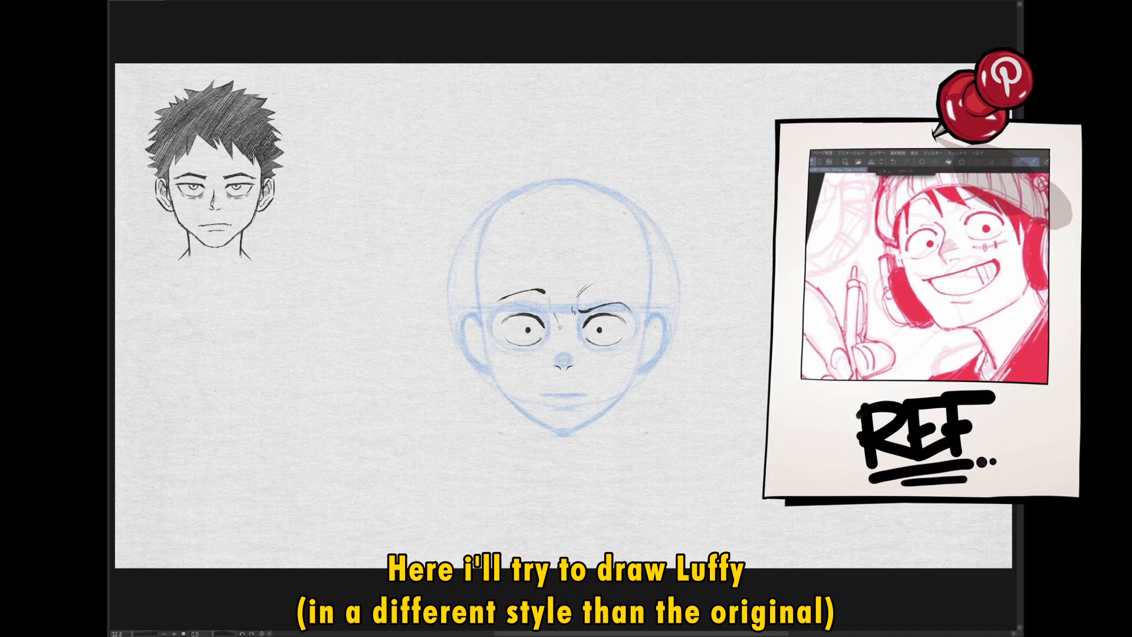
mouse_move(549, 383)
left_mouse_down()
mouse_move(597, 381)
mouse_move(597, 394)
left_mouse_up()
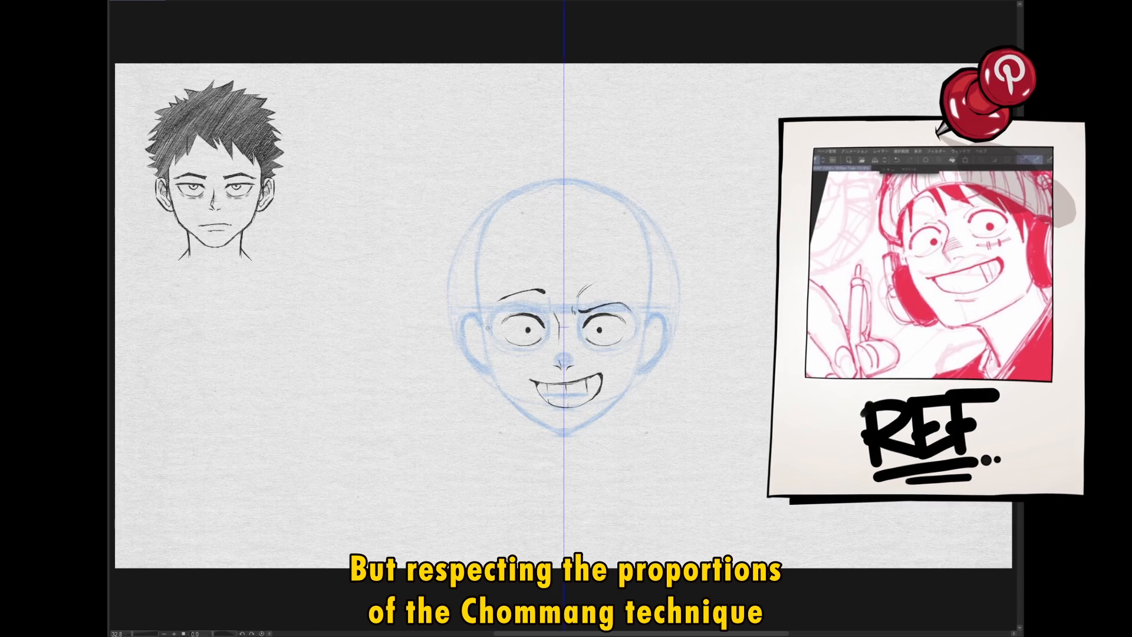
Outline the second character's cheeks, pointed chin and ears symmetrically over the blue guide.
mouse_move(477, 290)
left_mouse_down()
mouse_move(501, 386)
mouse_move(563, 432)
left_mouse_up()
mouse_move(481, 309)
left_mouse_down()
mouse_move(463, 323)
mouse_move(495, 372)
left_mouse_up()
left_click_drag(659, 322, 636, 360)
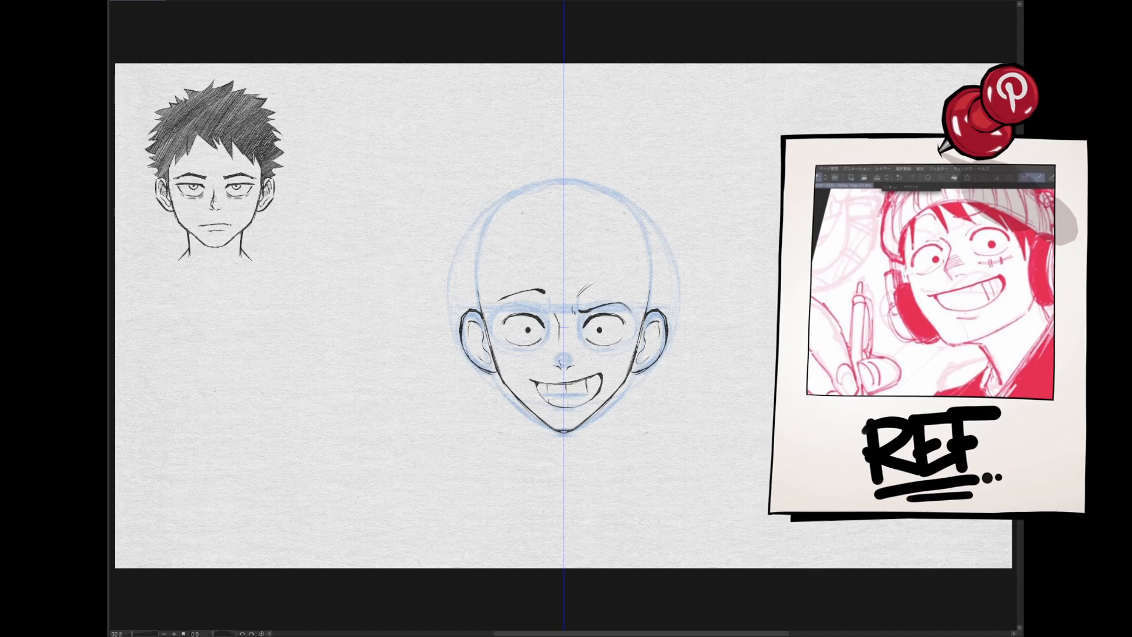
Turn symmetry off and draw the second character's side hair tufts, pointed fringe strands across the forehead and locks at the temples.
key("ctrl+2")
left_click_drag(474, 253, 442, 291)
left_click_drag(466, 294, 445, 312)
left_click_drag(484, 288, 483, 318)
left_click_drag(525, 242, 533, 285)
left_click_drag(568, 214, 533, 277)
left_click_drag(526, 241, 499, 297)
left_click_drag(516, 246, 491, 288)
left_click_drag(563, 215, 541, 275)
mouse_move(567, 215)
left_mouse_down()
mouse_move(576, 277)
mouse_move(609, 287)
left_mouse_up()
left_click_drag(600, 231, 621, 273)
left_click_drag(610, 242, 635, 334)
left_click_drag(490, 273, 489, 338)
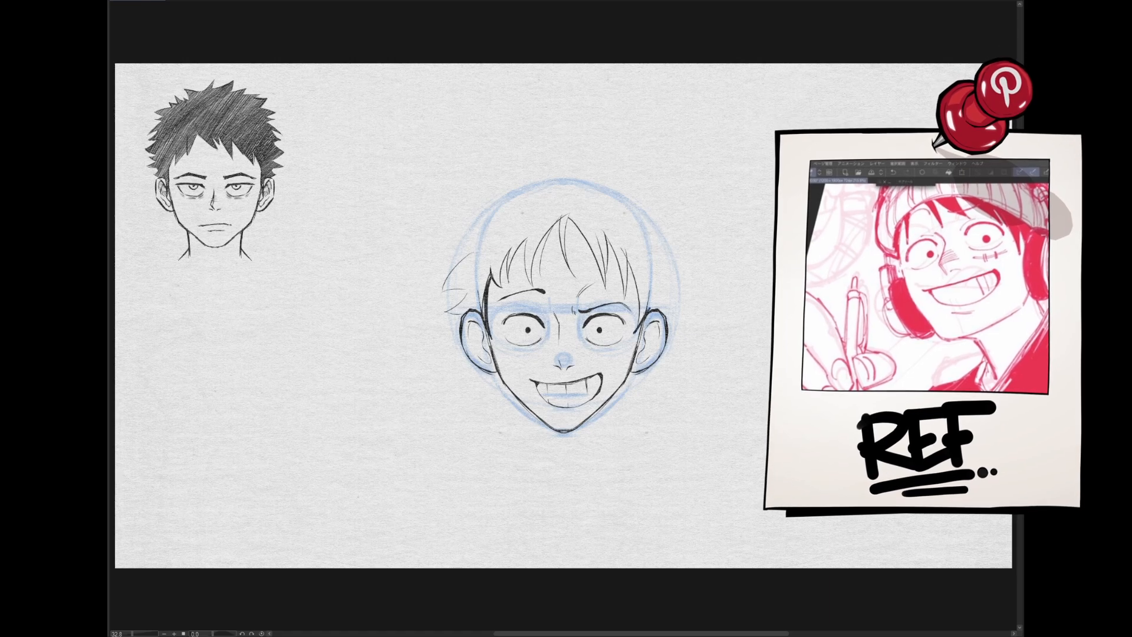
Draw the second character's spiky outer hair outline around the skull and refine the central fringe strand.
left_click_drag(657, 270, 673, 318)
left_click_drag(656, 248, 672, 280)
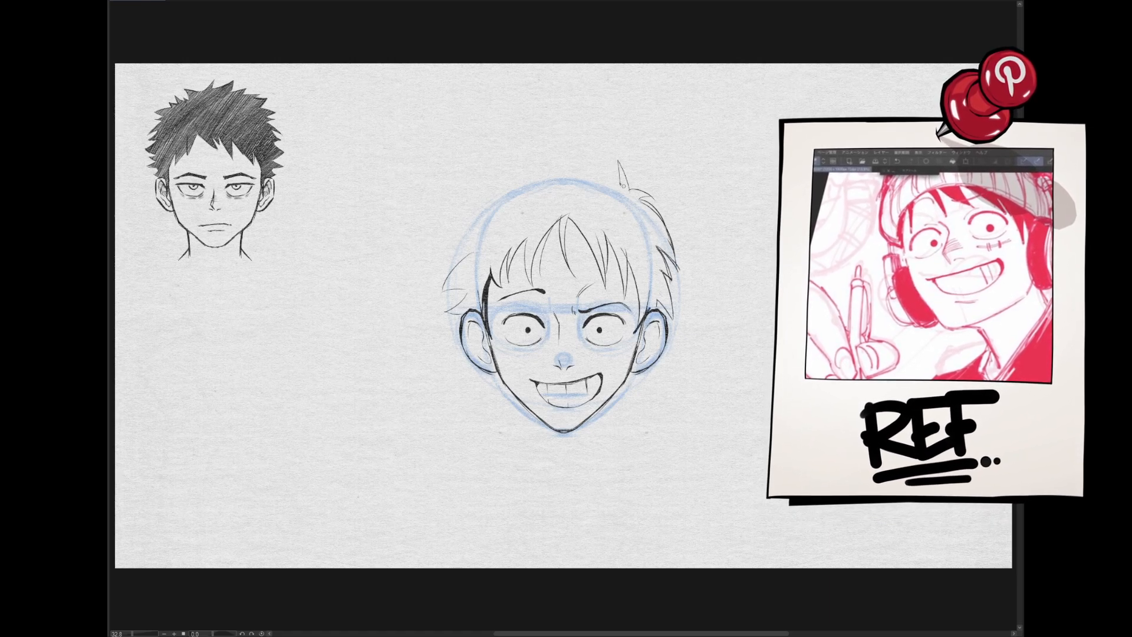
left_click_drag(617, 159, 629, 188)
mouse_move(614, 177)
left_mouse_down()
mouse_move(547, 155)
mouse_move(560, 170)
left_mouse_up()
mouse_move(561, 170)
left_mouse_down()
mouse_move(483, 164)
mouse_move(489, 183)
left_mouse_up()
left_click_drag(493, 193, 439, 171)
left_click_drag(436, 172, 454, 241)
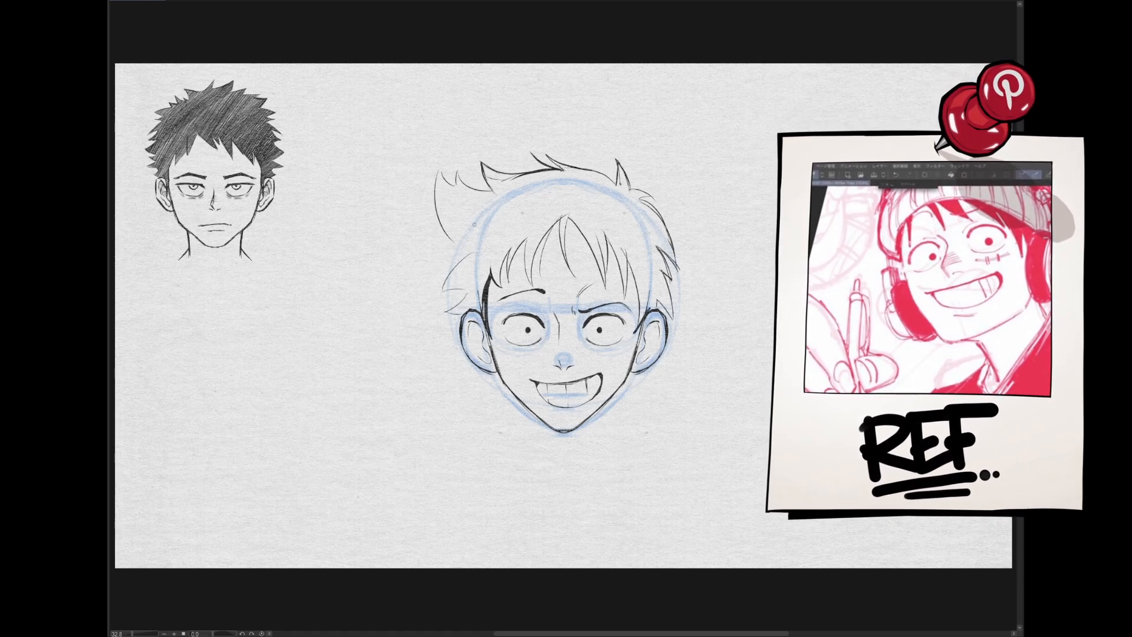
left_click_drag(567, 212, 580, 273)
left_click_drag(569, 211, 557, 237)
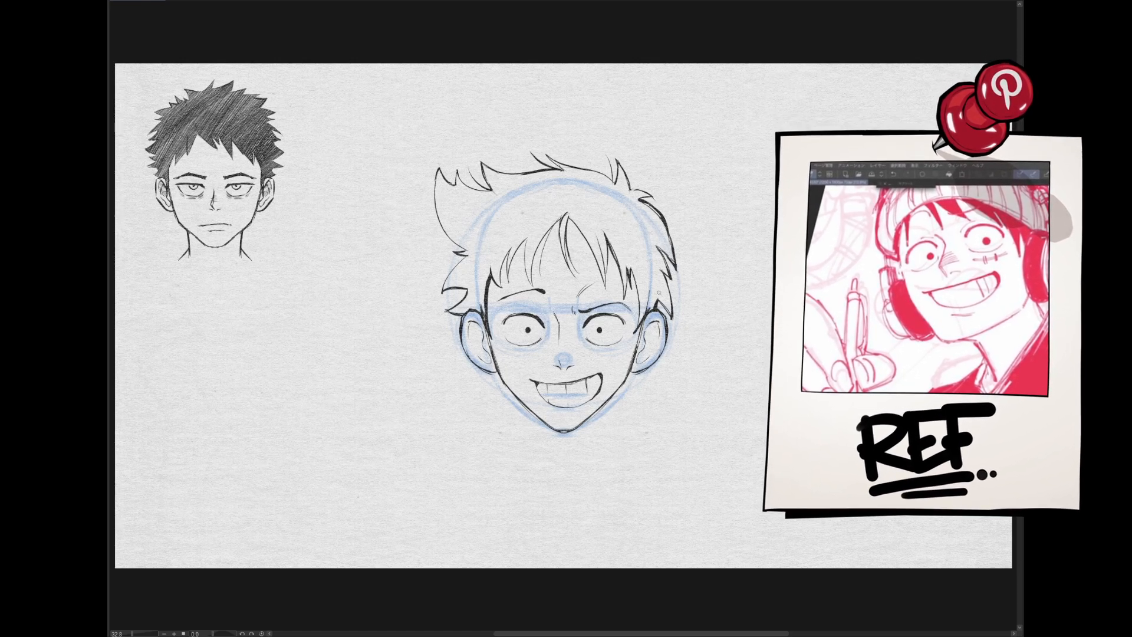
Add the second character's sideburns, black hair fill, under-eye scar and neck lines.
left_click_drag(488, 320, 495, 354)
left_click_drag(640, 323, 633, 345)
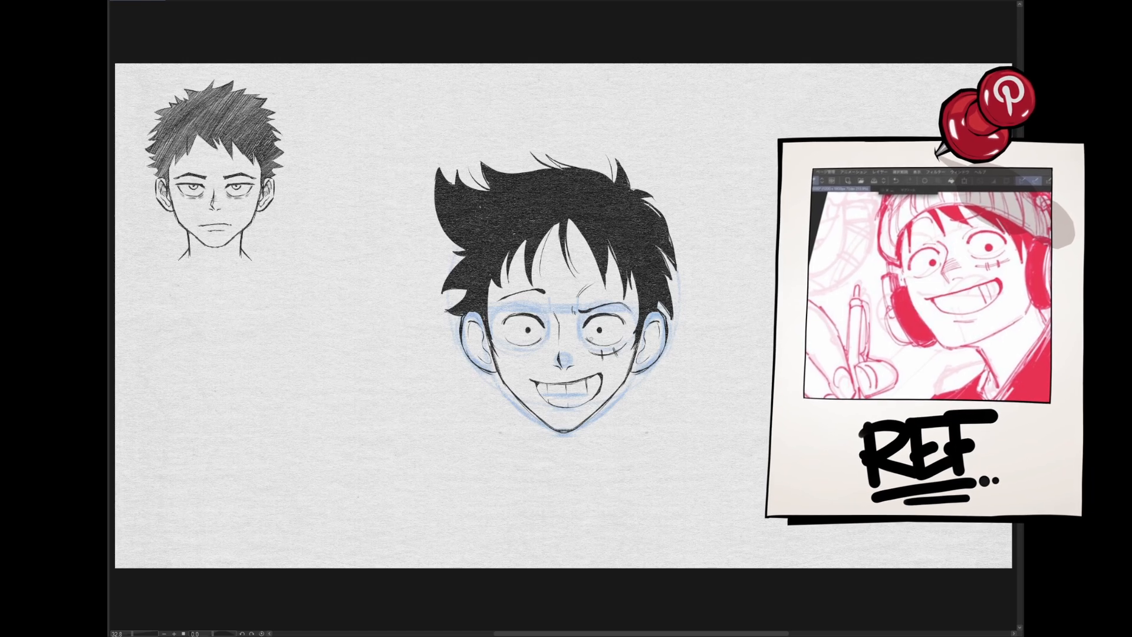
mouse_move(603, 405)
left_mouse_down()
mouse_move(600, 451)
mouse_move(618, 458)
left_mouse_up()
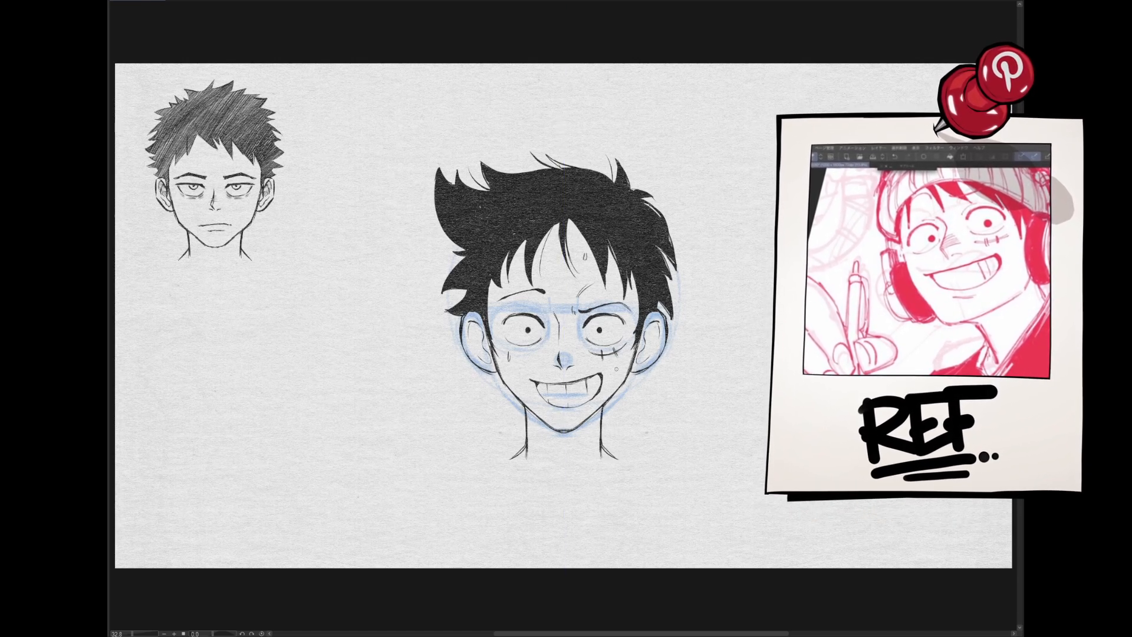
Turn symmetry on and draw a wide-brimmed straw hat with a domed crown behind the second character's hair.
key("ctrl+2")
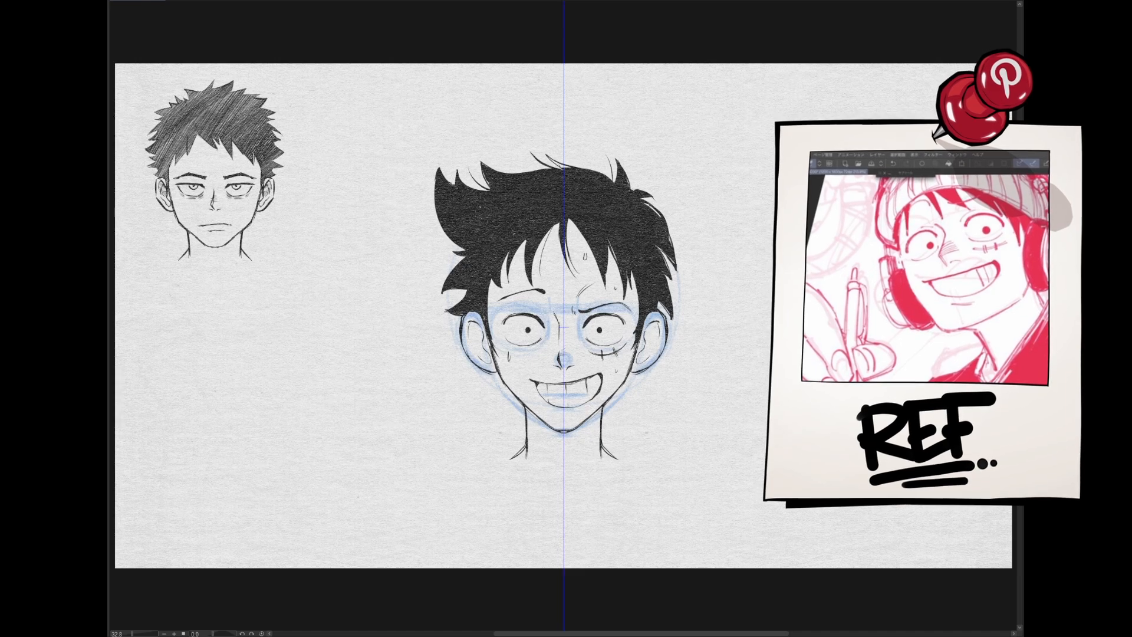
mouse_move(365, 241)
left_mouse_down()
mouse_move(489, 184)
mouse_move(457, 322)
left_mouse_up()
left_click_drag(413, 314, 498, 182)
mouse_move(420, 199)
left_mouse_down()
mouse_move(490, 184)
mouse_move(511, 133)
left_mouse_up()
key("ctrl+z")
left_click_drag(467, 176, 563, 120)
left_click_drag(493, 142, 527, 126)
key("ctrl+2")
left_click_drag(514, 139, 523, 136)
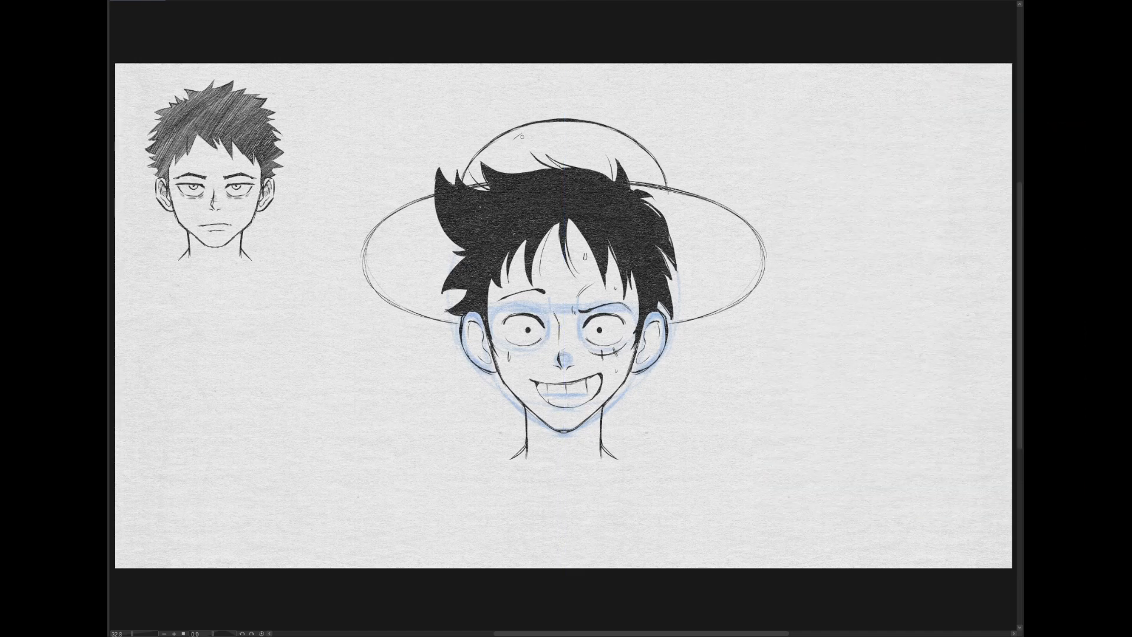
Add small hatched straw texture marks across both sides of the hat brim.
left_click_drag(409, 214, 421, 206)
left_click_drag(415, 215, 423, 209)
left_click_drag(431, 241, 435, 237)
left_click_drag(402, 296, 413, 301)
left_click_drag(408, 293, 447, 302)
left_click_drag(734, 277, 737, 272)
left_click_drag(744, 281, 749, 275)
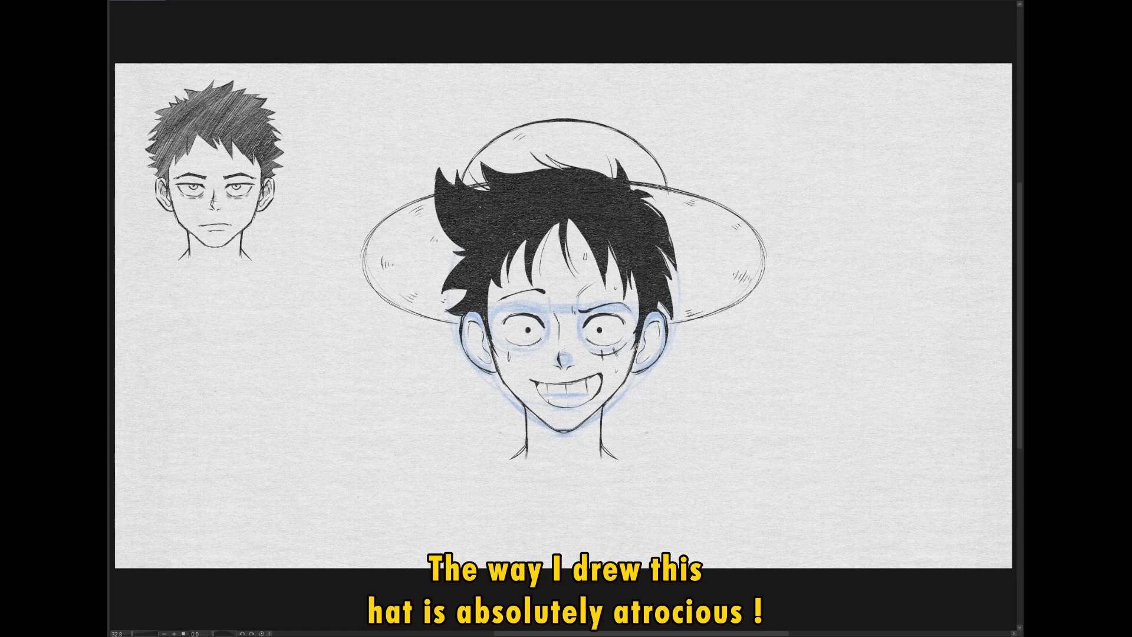
Scale down the finished hat-wearing head and place it beneath the first character.
key("ctrl+t")
left_click_drag(766, 460, 373, 499)
left_click_drag(394, 527, 329, 500)
key("Return")
Draw the third character's angled eyebrows, eyes with under-eye marks, nostrils and slight smile over the blue guide.
left_click_drag(582, 315, 623, 307)
left_click_drag(593, 316, 586, 325)
mouse_move(591, 318)
left_mouse_down()
mouse_move(624, 318)
mouse_move(617, 337)
mouse_move(601, 329)
mouse_move(611, 349)
left_mouse_up()
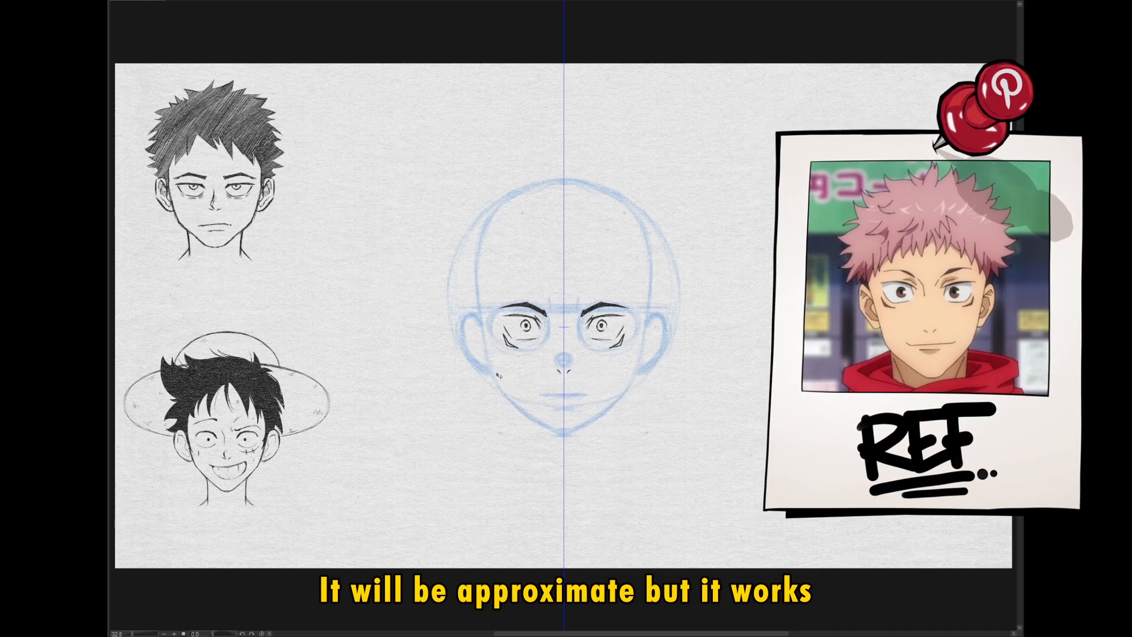
mouse_move(554, 393)
left_mouse_down()
mouse_move(534, 389)
mouse_move(591, 391)
mouse_move(571, 399)
left_mouse_up()
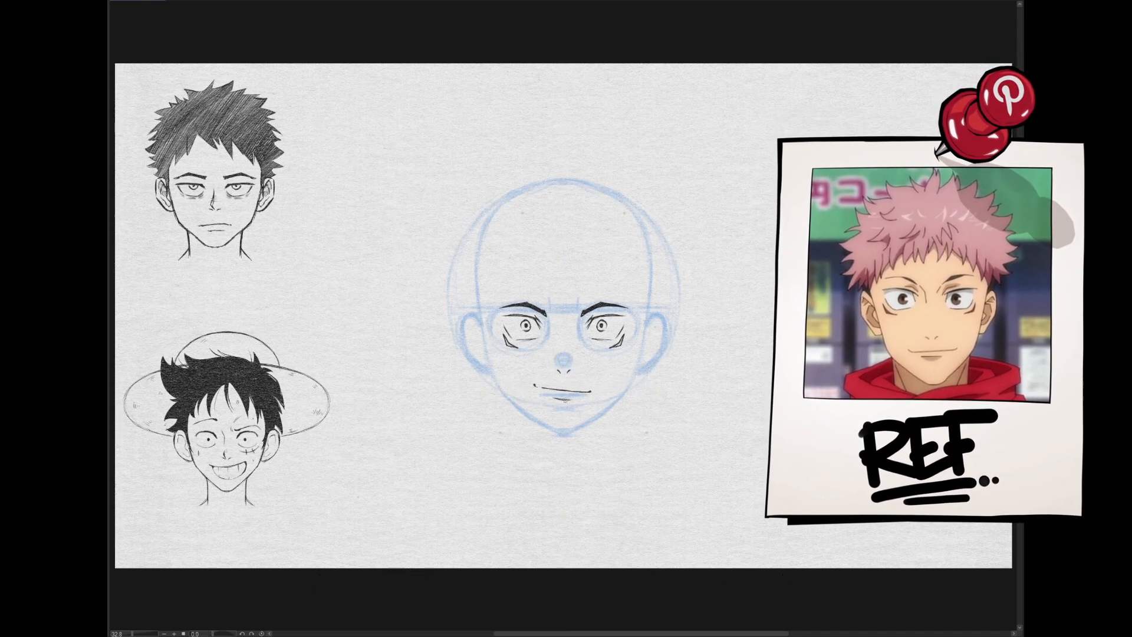
Turn symmetry on and outline the third character's face with straight sides and an angular jaw.
key("ctrl+2")
left_click_drag(478, 277, 490, 362)
mouse_move(478, 289)
left_mouse_down()
mouse_move(524, 411)
mouse_move(554, 436)
left_mouse_up()
left_click_drag(500, 386, 554, 437)
key("ctrl+z")
left_click_drag(554, 436, 494, 369)
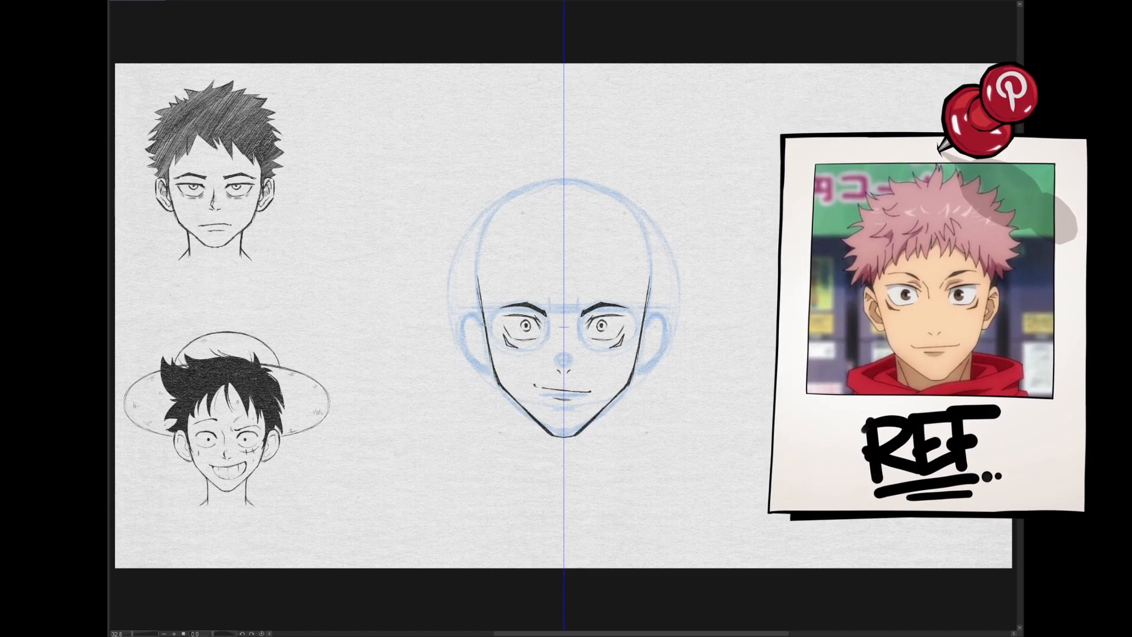
Draw the third character's mirrored ears with inner ear lines over the blue guide.
mouse_move(483, 322)
left_mouse_down()
mouse_move(464, 310)
mouse_move(486, 369)
left_mouse_up()
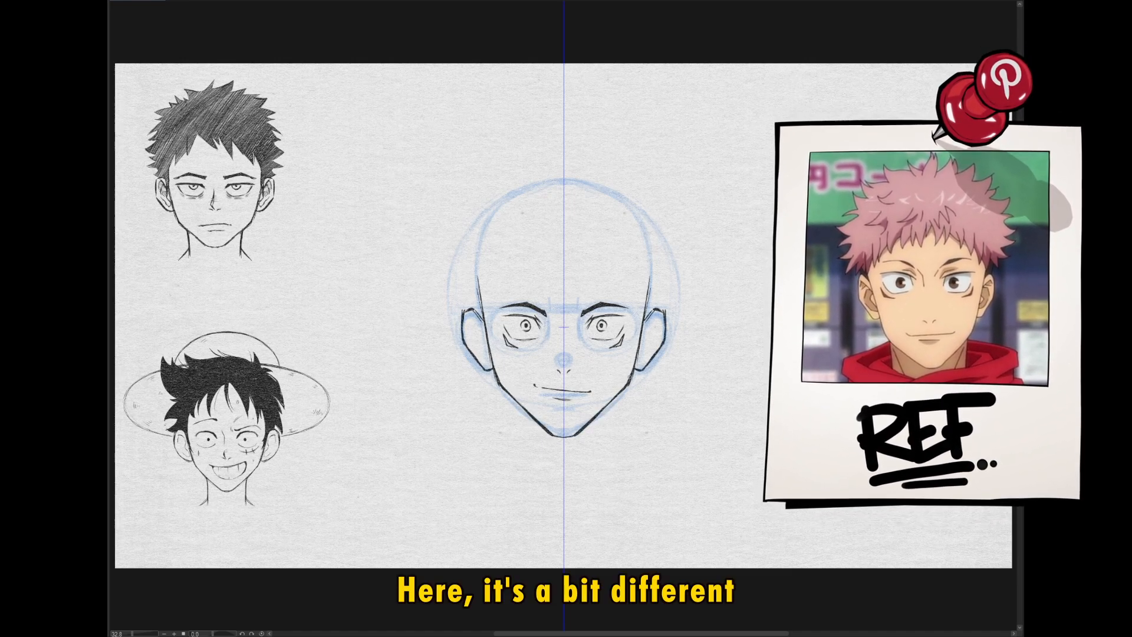
mouse_move(486, 327)
left_mouse_down()
mouse_move(495, 375)
mouse_move(467, 312)
left_mouse_up()
mouse_move(658, 325)
left_mouse_down()
mouse_move(645, 319)
mouse_move(640, 356)
mouse_move(653, 359)
left_mouse_up()
left_click_drag(659, 323, 656, 325)
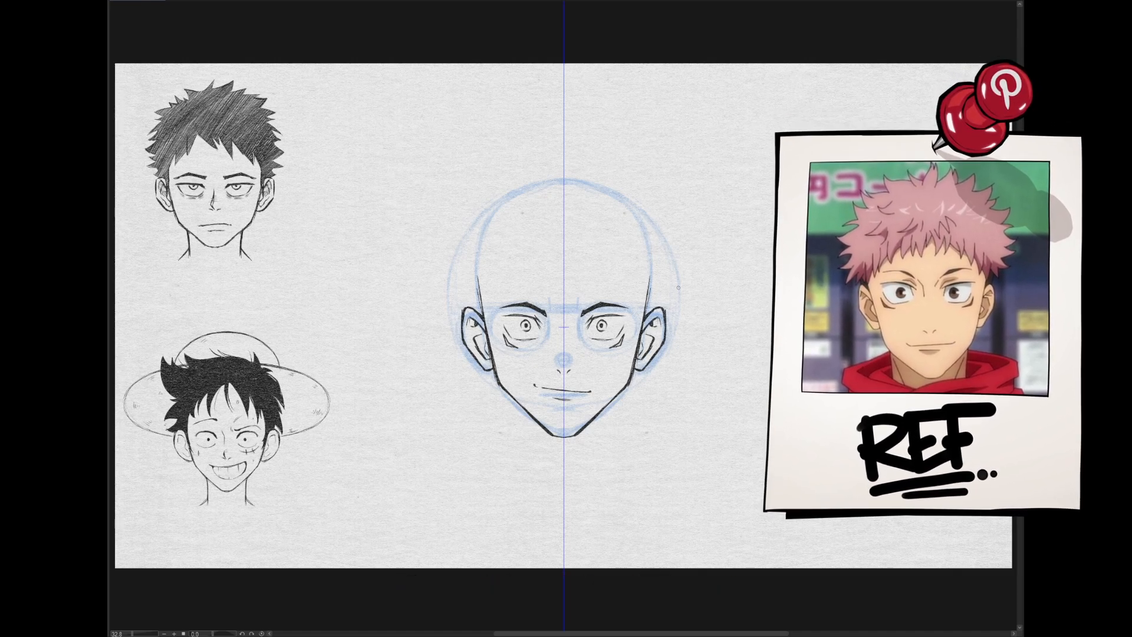
Draw the third character's sideburns and a short jagged fringe across the upper forehead.
left_click_drag(474, 288, 480, 307)
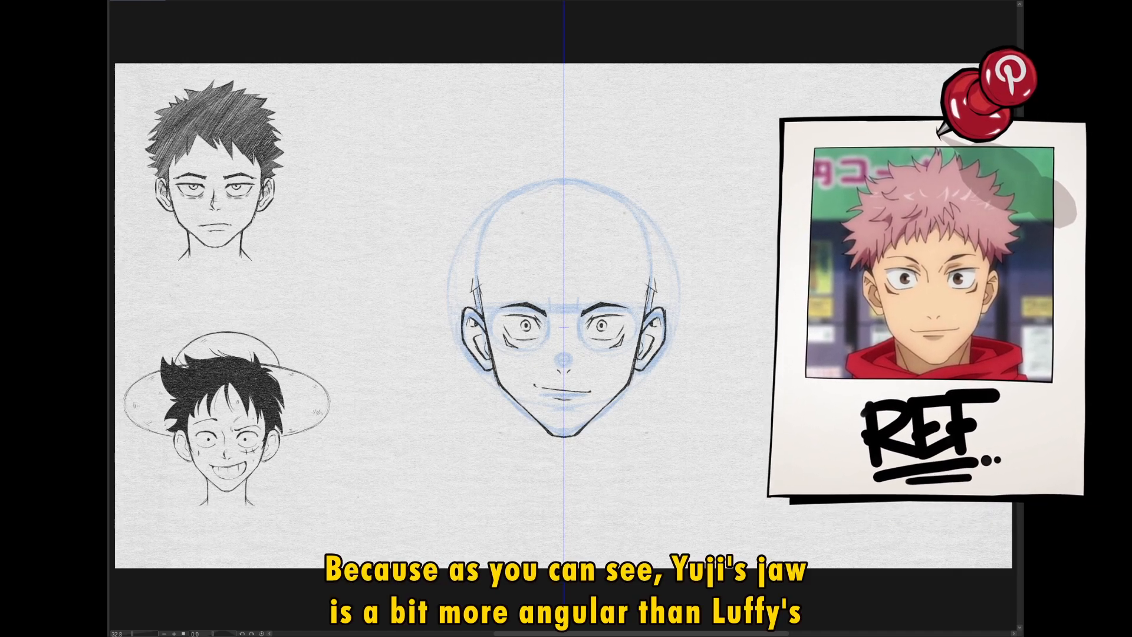
left_click_drag(652, 290, 651, 311)
mouse_move(558, 237)
left_mouse_down()
mouse_move(577, 205)
mouse_move(482, 294)
left_mouse_up()
mouse_move(484, 289)
left_mouse_down()
mouse_move(528, 204)
mouse_move(501, 254)
mouse_move(559, 224)
mouse_move(540, 252)
mouse_move(577, 230)
left_mouse_up()
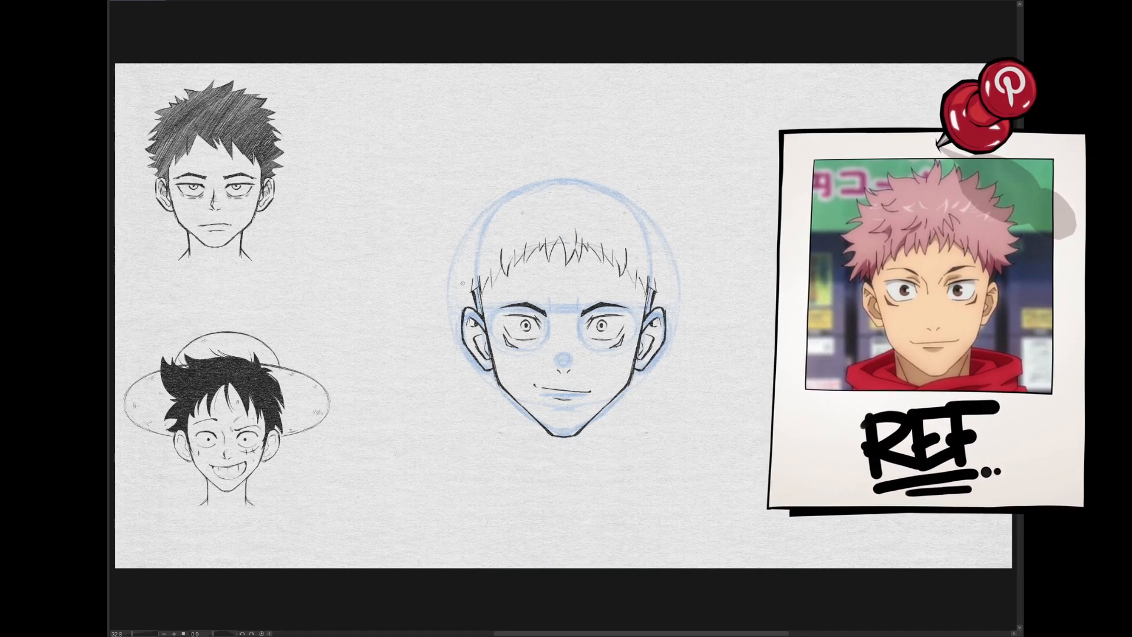
Draw the third character's short spiky outer hair outline, mirrored along the sides and free-form across the crown.
mouse_move(472, 288)
left_mouse_down()
mouse_move(447, 306)
mouse_move(469, 300)
left_mouse_up()
key("ctrl+z")
left_click_drag(460, 285, 443, 275)
mouse_move(443, 275)
left_mouse_down()
mouse_move(456, 262)
mouse_move(449, 228)
mouse_move(508, 165)
left_mouse_up()
left_click_drag(613, 164, 505, 134)
key("ctrl+2")
mouse_move(505, 134)
left_mouse_down()
mouse_move(557, 151)
mouse_move(569, 121)
left_mouse_up()
mouse_move(570, 121)
left_mouse_down()
mouse_move(581, 143)
mouse_move(625, 139)
mouse_move(642, 167)
left_mouse_up()
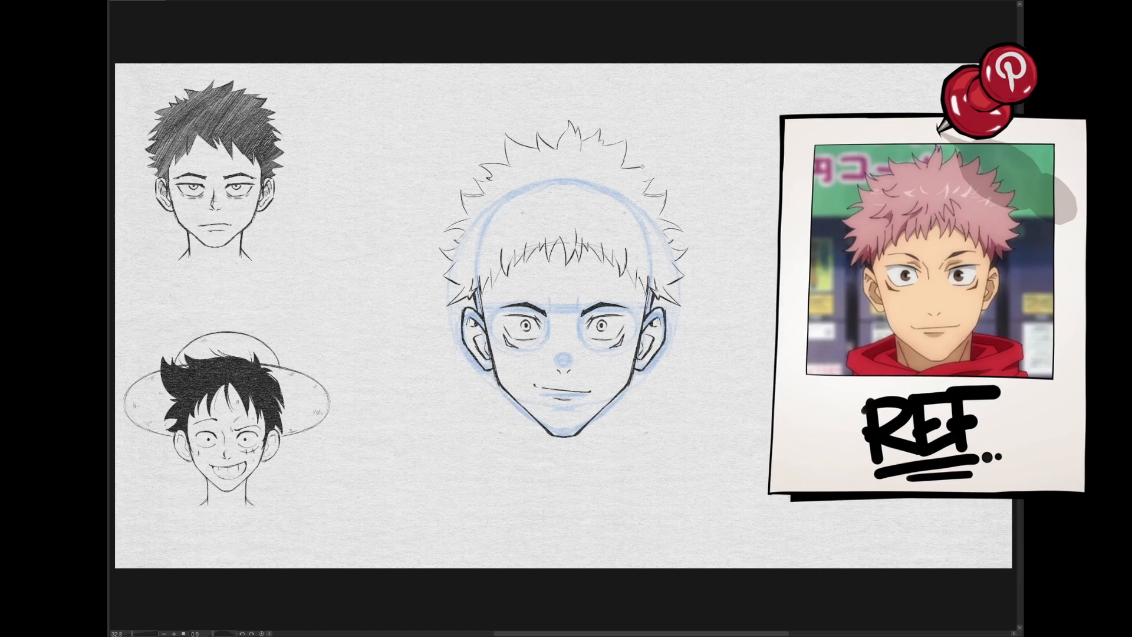
With symmetry on, use Liquify to lower the third character's top hair spikes and reshape the side tufts.
key("ctrl+2")
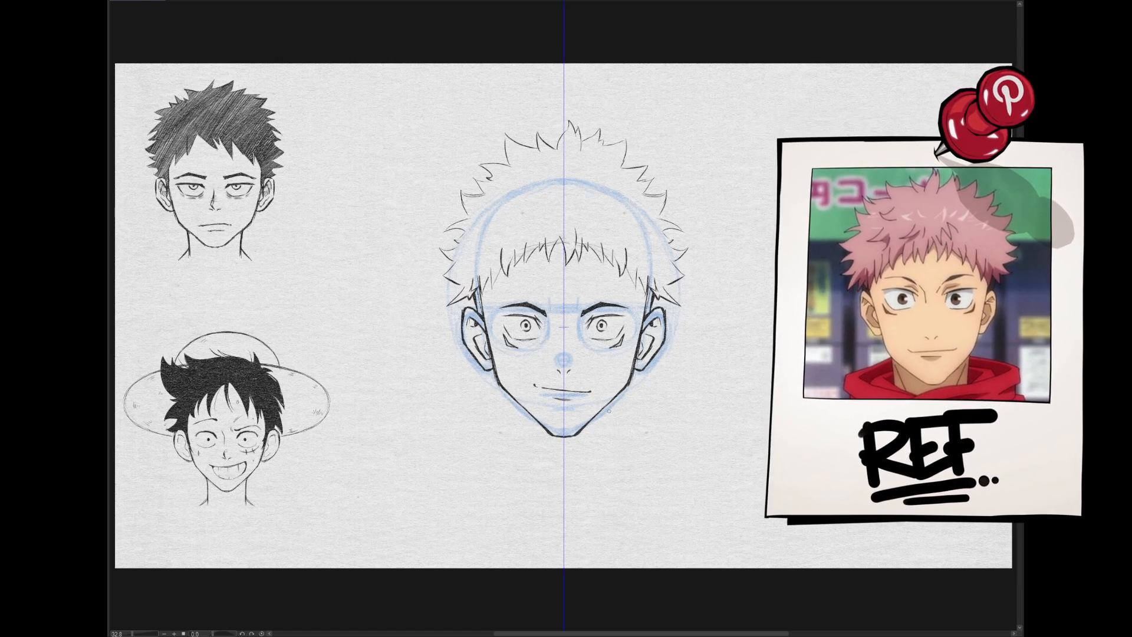
key("j")
mouse_move(593, 121)
left_mouse_down()
mouse_move(596, 138)
mouse_move(660, 155)
left_mouse_up()
mouse_move(721, 322)
left_mouse_down()
mouse_move(732, 296)
mouse_move(721, 322)
left_mouse_up()
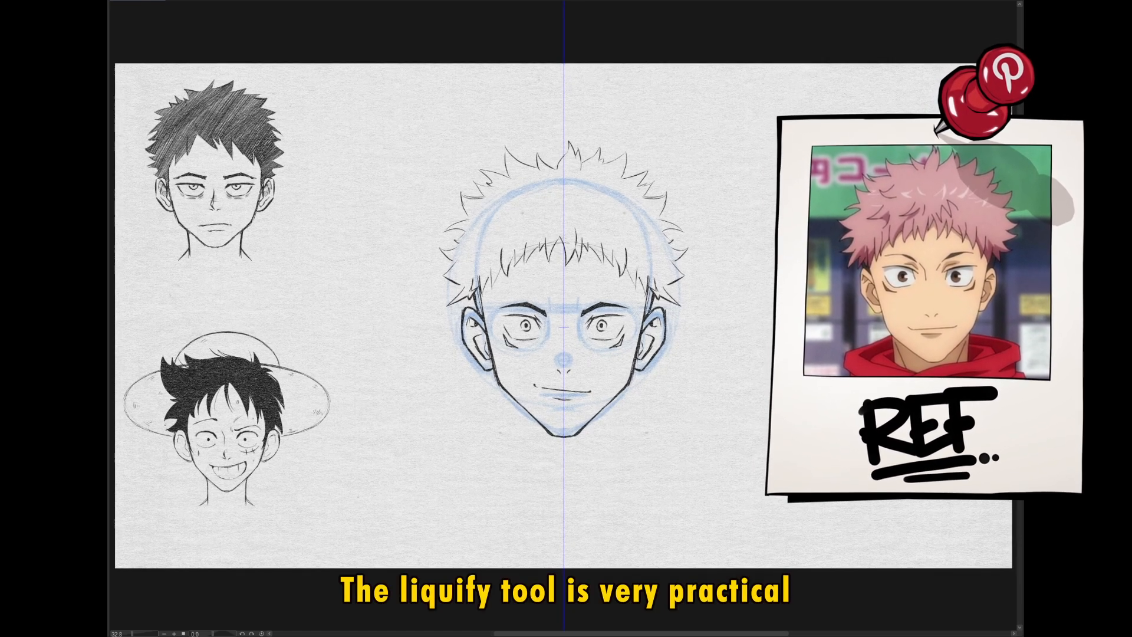
left_click_drag(668, 293, 682, 284)
mouse_move(672, 280)
left_mouse_down()
mouse_move(698, 261)
mouse_move(682, 261)
left_mouse_up()
key("ctrl+z")
key("j")
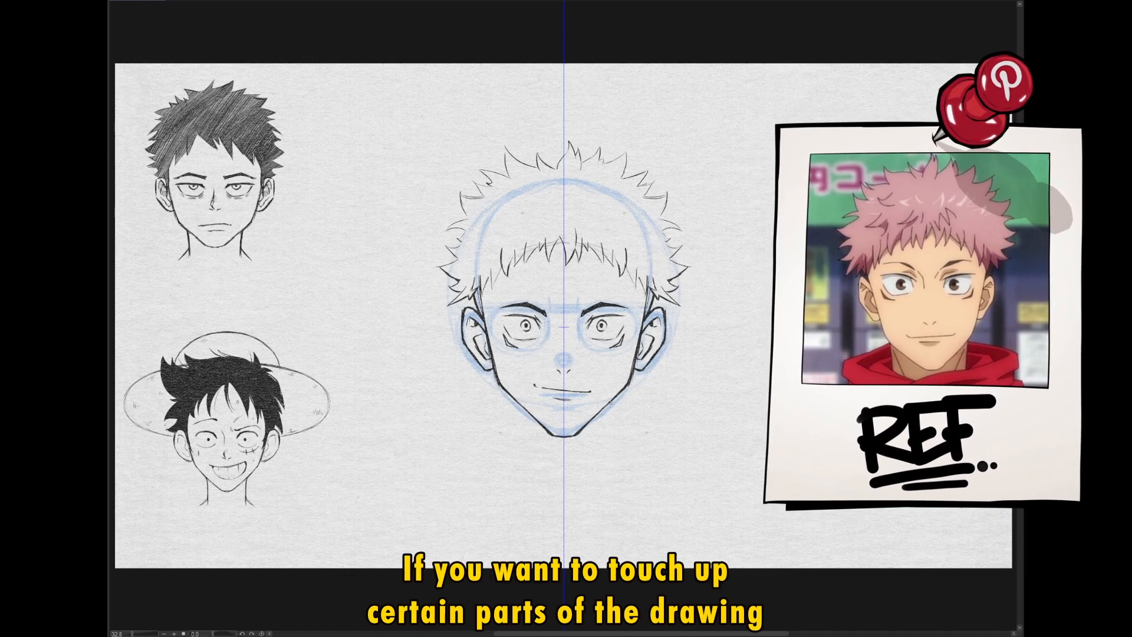
Draw the third character's neck outlines and diagonal neck muscle lines symmetrically below the jaw.
left_click_drag(609, 401, 617, 464)
key("ctrl+z")
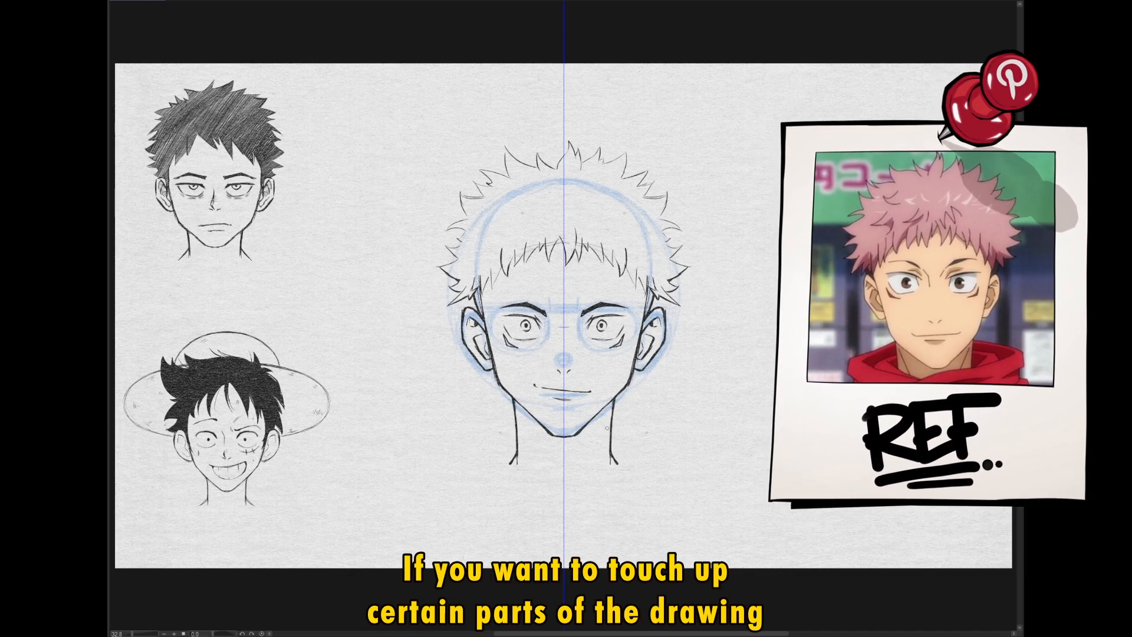
left_click_drag(606, 422, 582, 469)
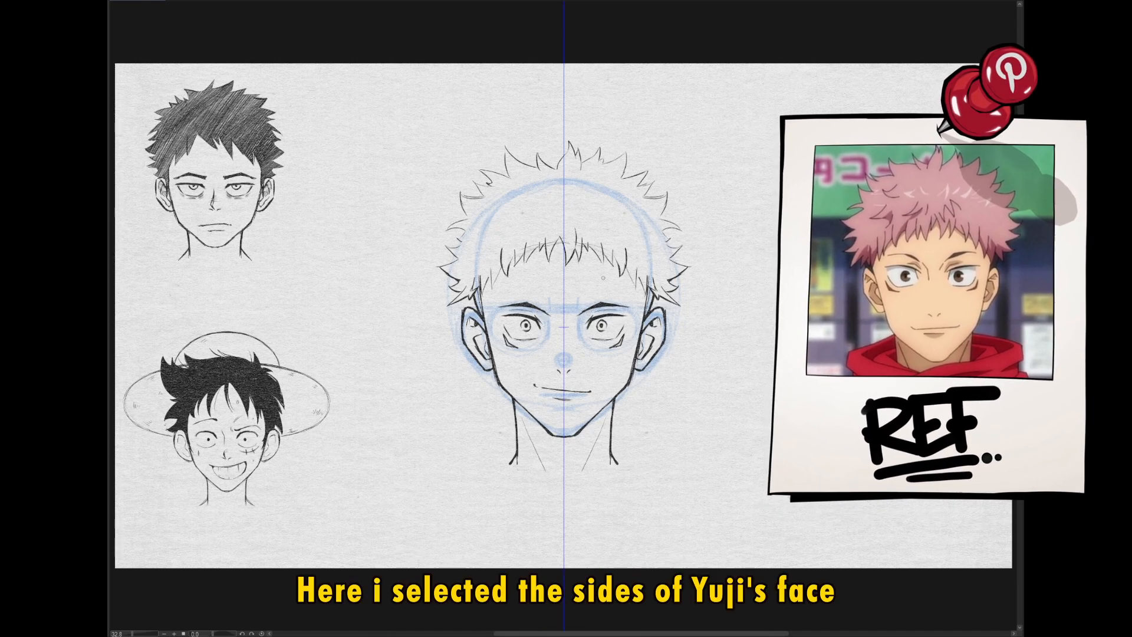
Select the sides of the third character's head around the facial features and transform them slightly narrower.
mouse_move(566, 277)
left_mouse_down()
mouse_move(645, 385)
mouse_move(589, 401)
left_mouse_up()
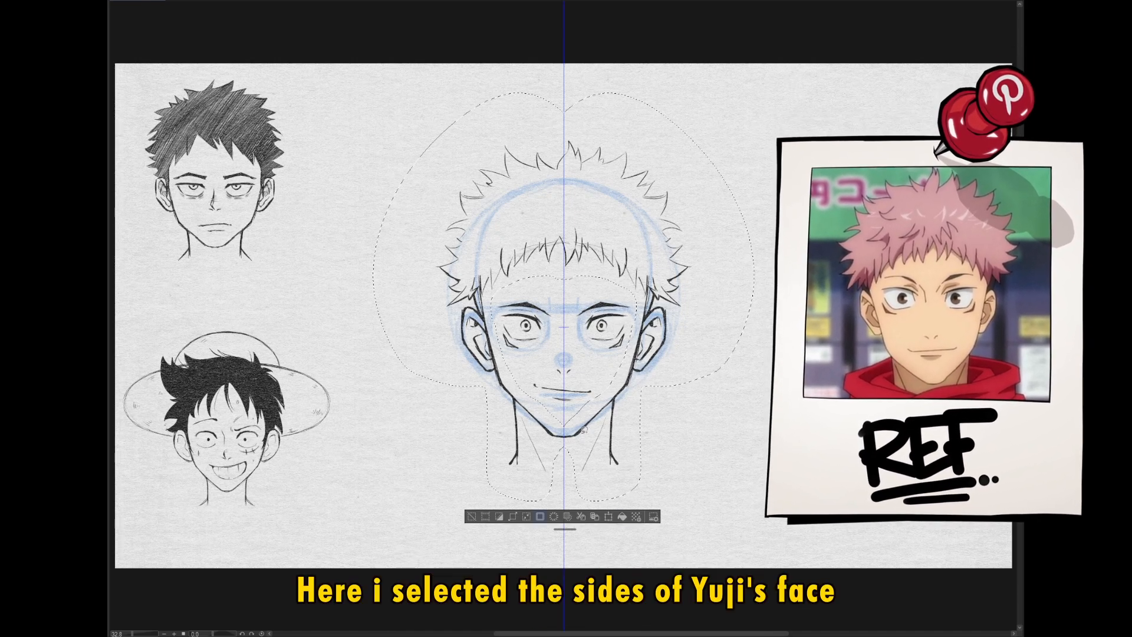
key("ctrl+t")
left_click_drag(754, 296, 748, 296)
left_click(556, 517)
Limit the selection to the third character's jaw and neck, shorten that area slightly and deselect.
mouse_move(751, 358)
left_mouse_down()
mouse_move(796, 236)
mouse_move(750, 354)
left_mouse_up()
key("ctrl+t")
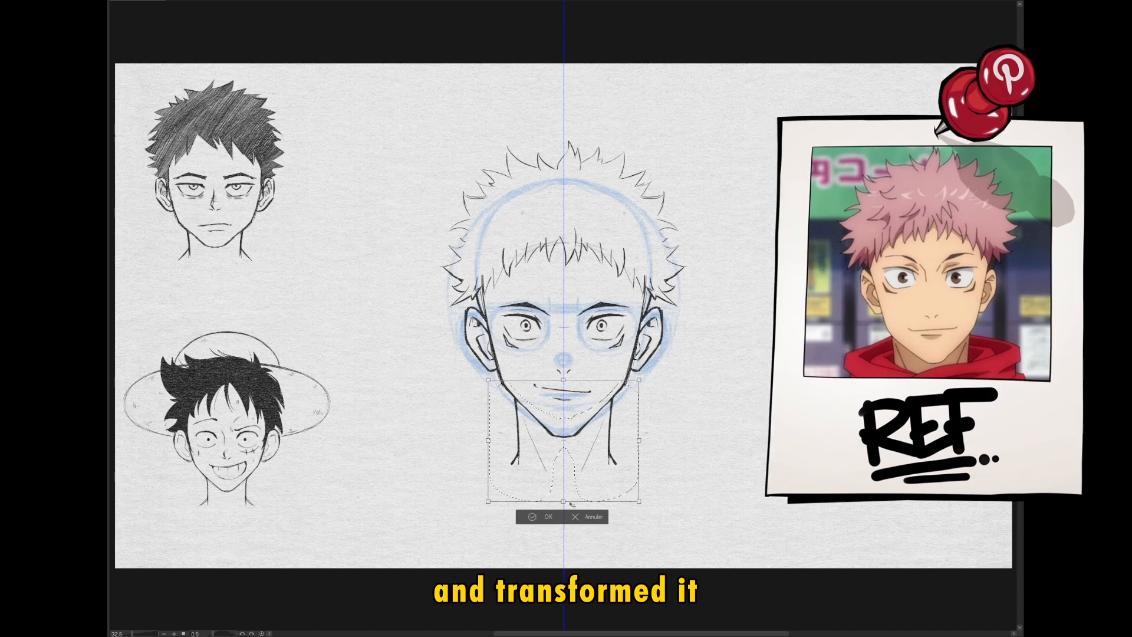
left_click_drag(563, 503, 563, 496)
left_click(540, 510)
key("ctrl+d")
key("e")
key("p")
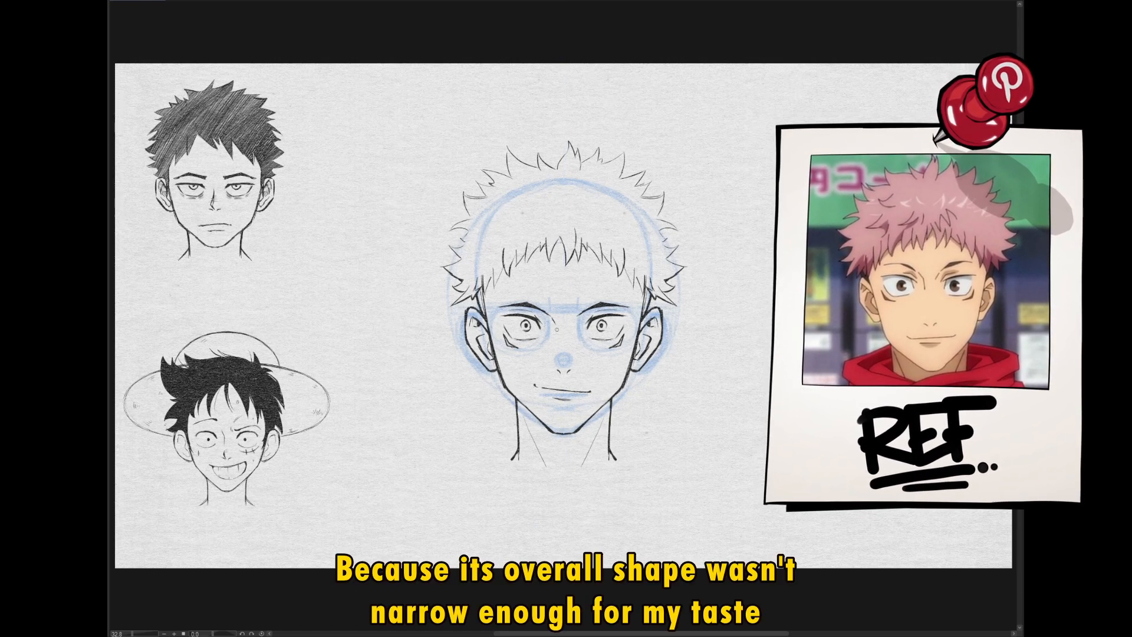
Scale down the third character's head and place it between the two finished heads and the blue guide.
key("ctrl+t")
left_click_drag(684, 465, 624, 384)
left_click_drag(533, 265, 361, 270)
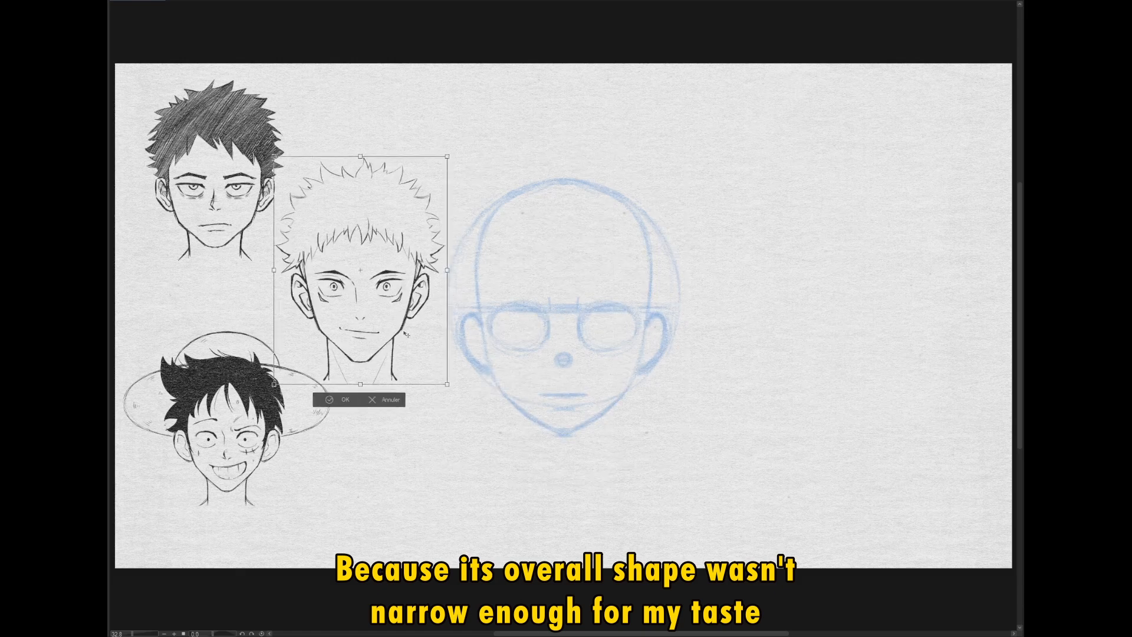
left_click_drag(450, 384, 432, 366)
left_click(337, 378)
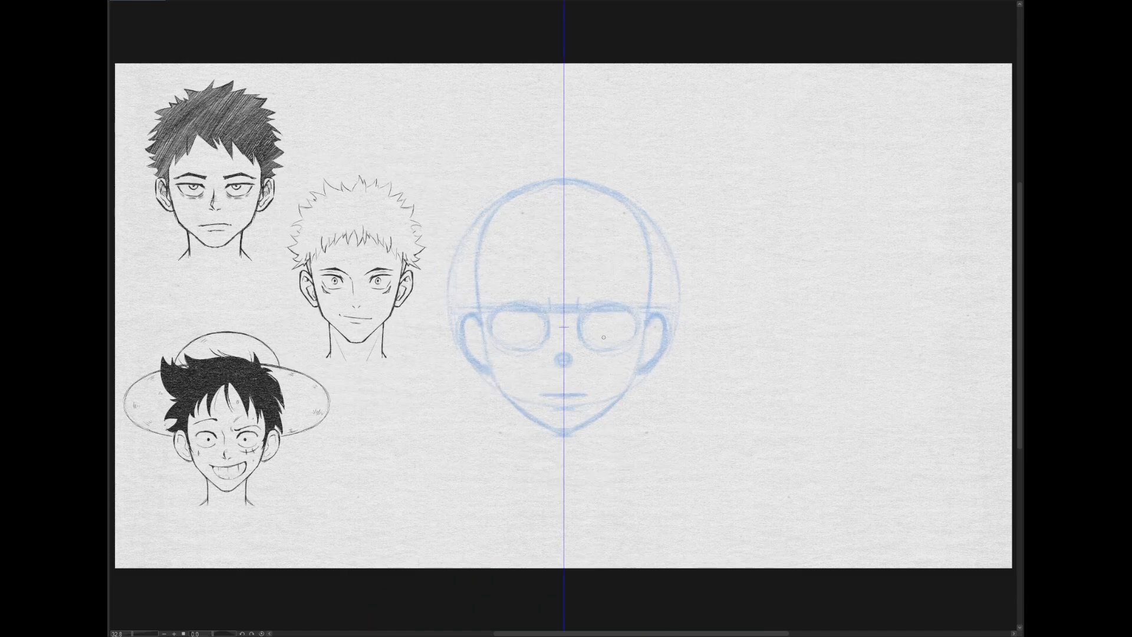
Draw the fourth character's large round eyes with small detailed irises and thin lowered eyebrows symmetrically.
mouse_move(581, 306)
left_mouse_down()
mouse_move(631, 305)
mouse_move(626, 356)
mouse_move(610, 360)
mouse_move(635, 342)
mouse_move(625, 350)
left_mouse_up()
mouse_move(591, 308)
left_mouse_down()
mouse_move(630, 318)
mouse_move(600, 312)
left_mouse_up()
left_click_drag(603, 326, 601, 339)
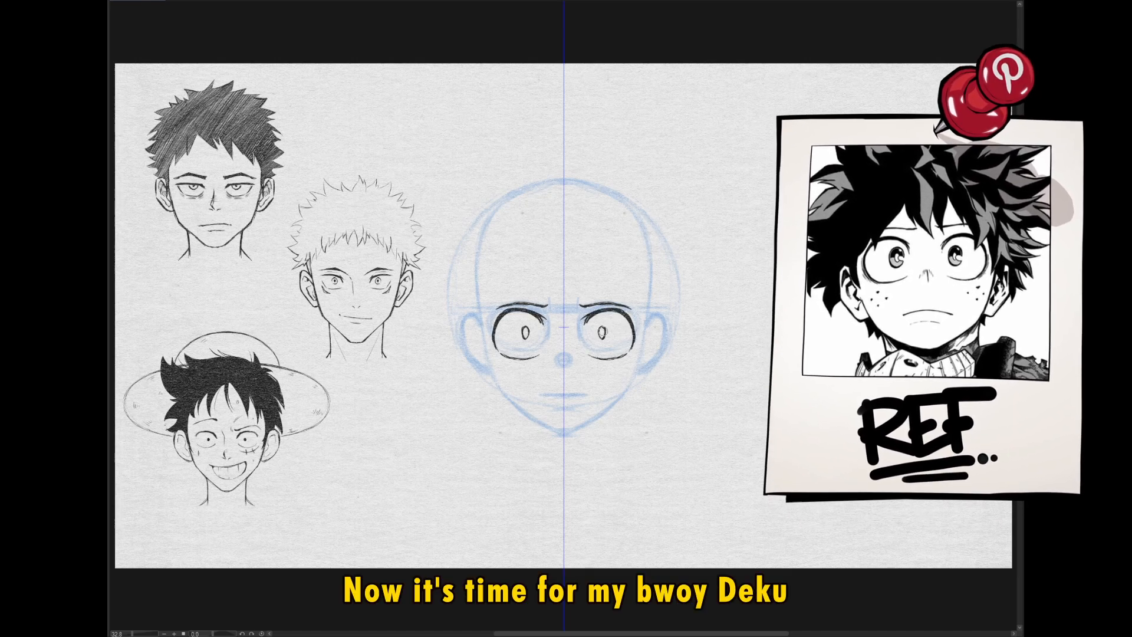
scroll(606, 329, "up", 5)
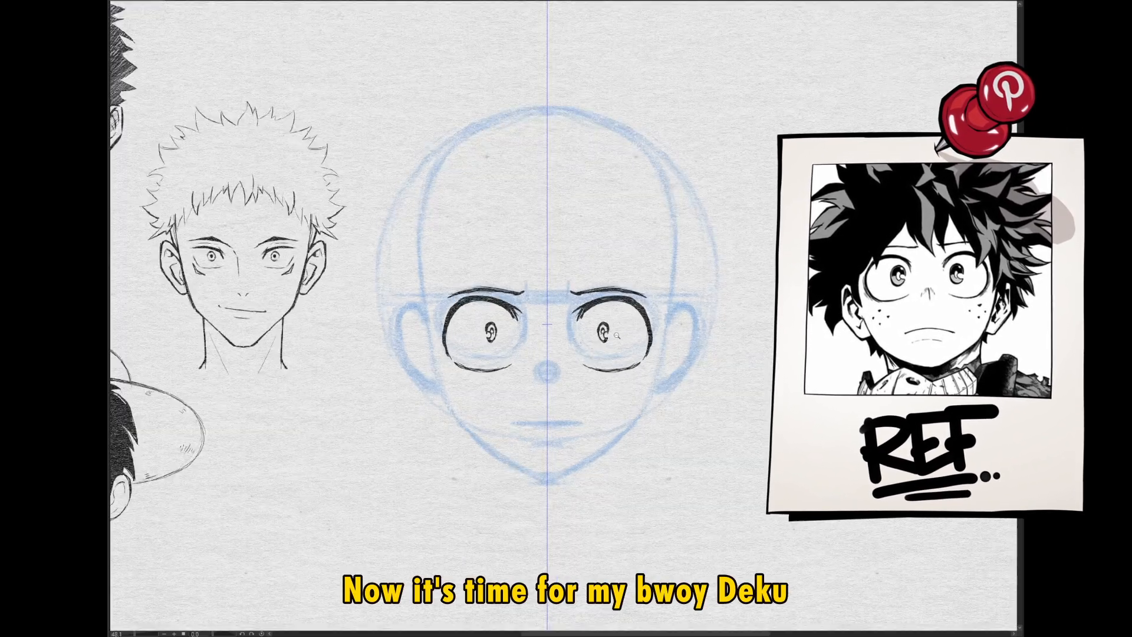
mouse_move(667, 270)
left_mouse_down()
mouse_move(661, 295)
mouse_move(663, 269)
left_mouse_up()
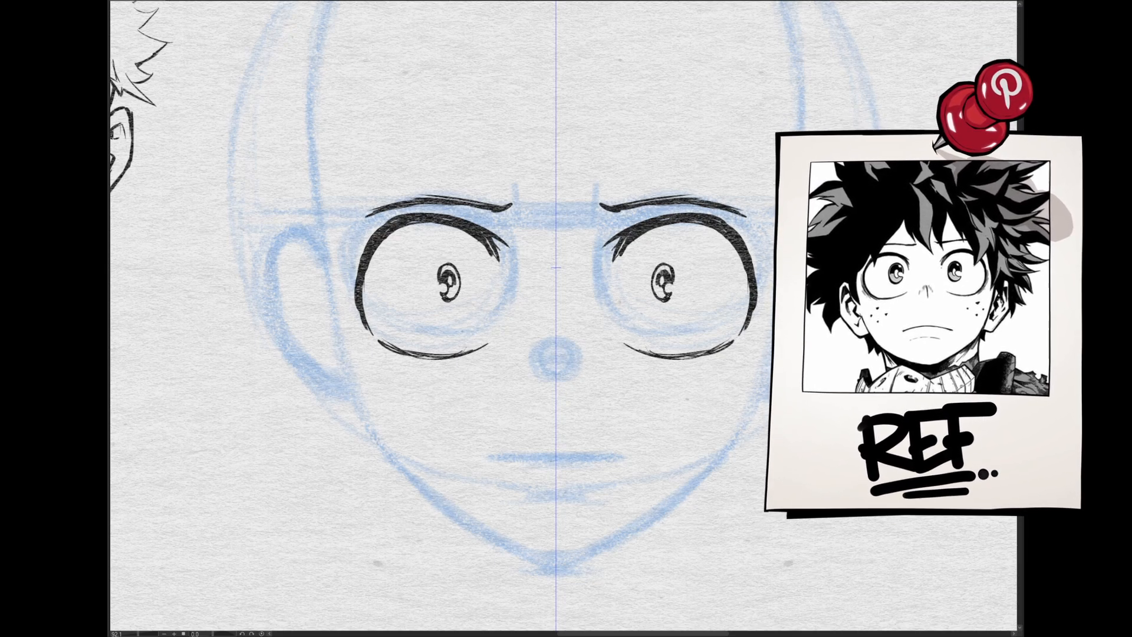
Draw the fourth character's small nose over the blue nose circle with a short vertical shadow and fine hatching.
key("ctrl+1")
mouse_move(550, 372)
left_mouse_down()
mouse_move(548, 338)
mouse_move(535, 354)
left_mouse_up()
key("ctrl+1")
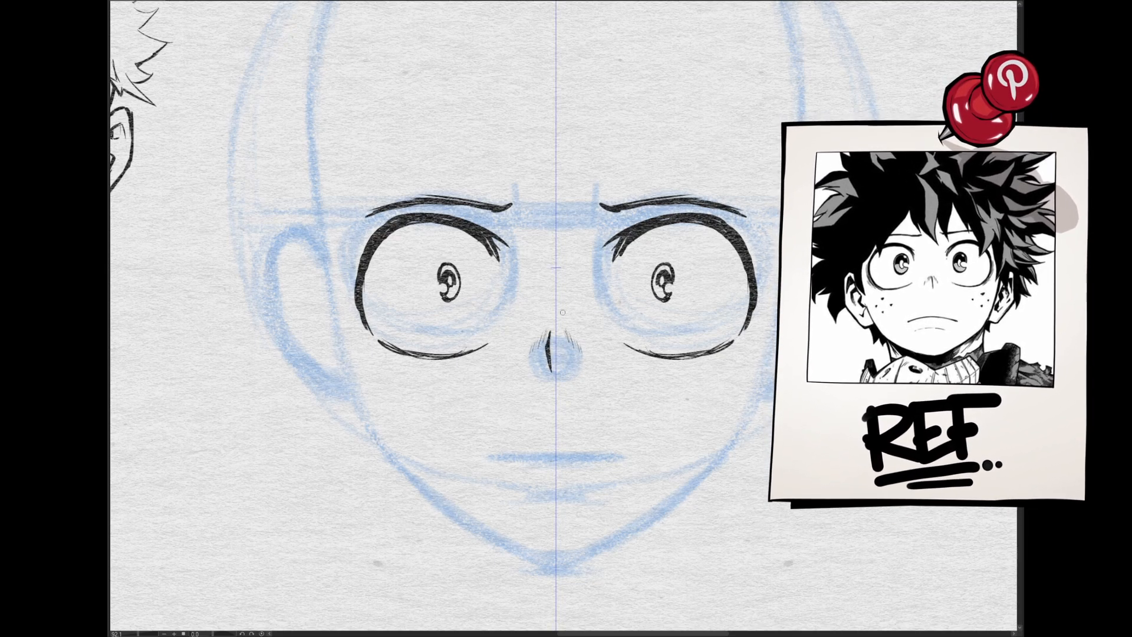
scroll(550, 329, "down", 5)
scroll(550, 328, "up", 5)
scroll(611, 319, "down", 5)
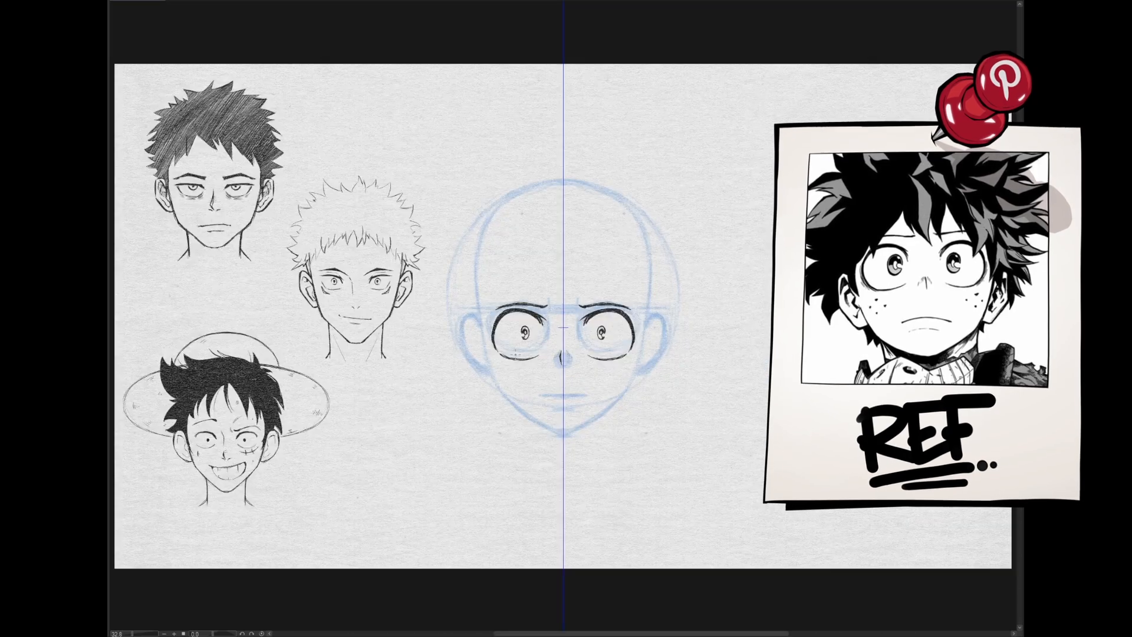
Outline the fourth character's rounded cheeks, chin and ears symmetrically, adding the frowning mouth and cheek freckles.
left_click_drag(638, 329, 637, 346)
left_click_drag(633, 318, 631, 389)
mouse_move(642, 348)
left_mouse_down()
mouse_move(623, 399)
mouse_move(565, 433)
left_mouse_up()
mouse_move(648, 321)
left_mouse_down()
mouse_move(663, 313)
mouse_move(668, 349)
mouse_move(640, 371)
left_mouse_up()
mouse_move(478, 356)
left_mouse_down()
mouse_move(471, 321)
mouse_move(464, 331)
mouse_move(476, 314)
mouse_move(476, 345)
left_mouse_up()
left_click_drag(658, 328, 650, 344)
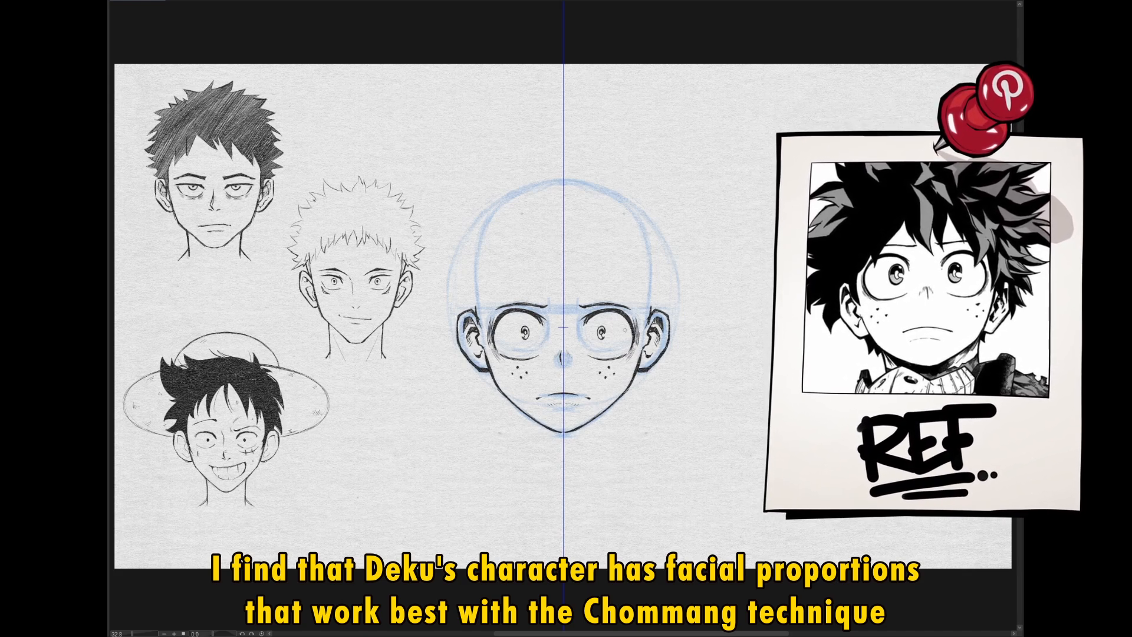
Touch up the fourth character's brow area and draw the mirrored hairline locks at the temples.
mouse_move(573, 309)
left_mouse_down()
mouse_move(597, 297)
mouse_move(575, 311)
left_mouse_up()
left_click_drag(607, 305, 607, 300)
key("ctrl+d")
left_click_drag(481, 334, 482, 295)
mouse_move(483, 321)
left_mouse_down()
mouse_move(494, 288)
mouse_move(506, 282)
mouse_move(507, 296)
left_mouse_up()
Turn symmetry off and draw the fourth character's uneven pointed fringe strands across the forehead.
key("ctrl+2")
left_click_drag(540, 254, 540, 273)
left_click_drag(546, 276, 555, 299)
mouse_move(558, 275)
left_mouse_down()
mouse_move(556, 301)
mouse_move(576, 312)
left_mouse_up()
left_click_drag(575, 312, 583, 274)
mouse_move(582, 248)
left_mouse_down()
mouse_move(596, 294)
mouse_move(594, 277)
left_mouse_up()
left_click_drag(599, 270, 621, 294)
mouse_move(625, 260)
left_mouse_down()
mouse_move(626, 295)
mouse_move(629, 281)
left_mouse_up()
Turn symmetry on and sketch a rounded hair volume line just outside the fourth character's blue skull guide.
key("ctrl+2")
mouse_move(559, 162)
left_mouse_down()
mouse_move(518, 172)
mouse_move(452, 283)
left_mouse_up()
left_click_drag(528, 165, 488, 187)
With symmetry off, draw the fourth character's large messy spiky hair outline around the head and fill it black.
key("ctrl+2")
left_click_drag(455, 247, 433, 330)
mouse_move(454, 353)
left_mouse_down()
mouse_move(414, 256)
mouse_move(454, 184)
left_mouse_up()
mouse_move(460, 157)
left_mouse_down()
mouse_move(551, 147)
mouse_move(613, 124)
left_mouse_up()
mouse_move(601, 145)
left_mouse_down()
mouse_move(668, 180)
mouse_move(712, 280)
left_mouse_up()
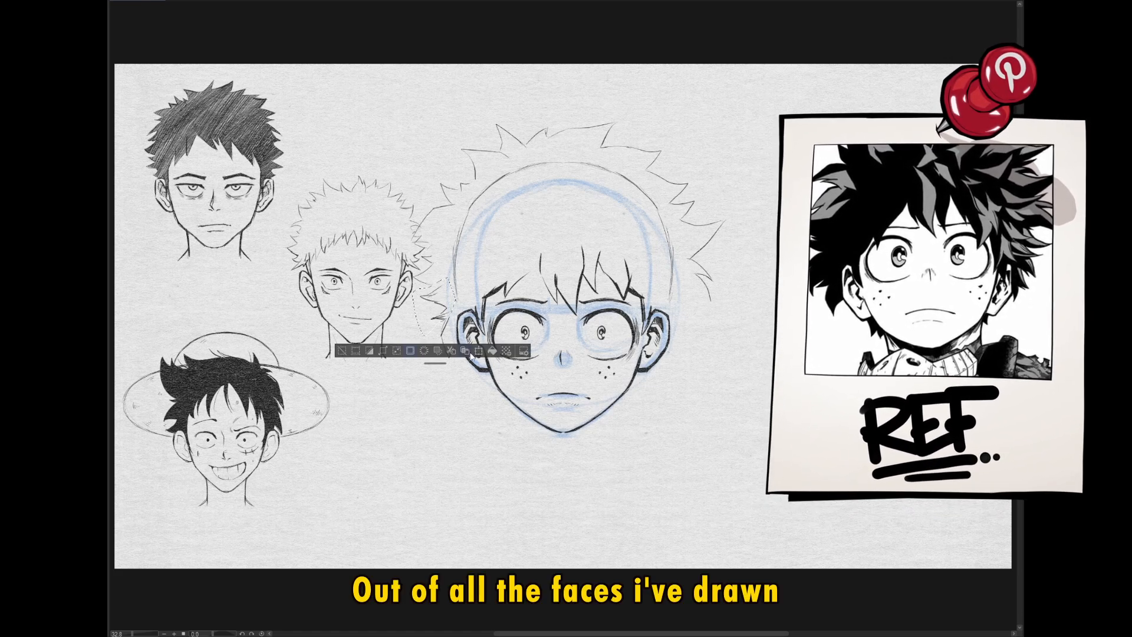
left_click_drag(434, 284, 416, 310)
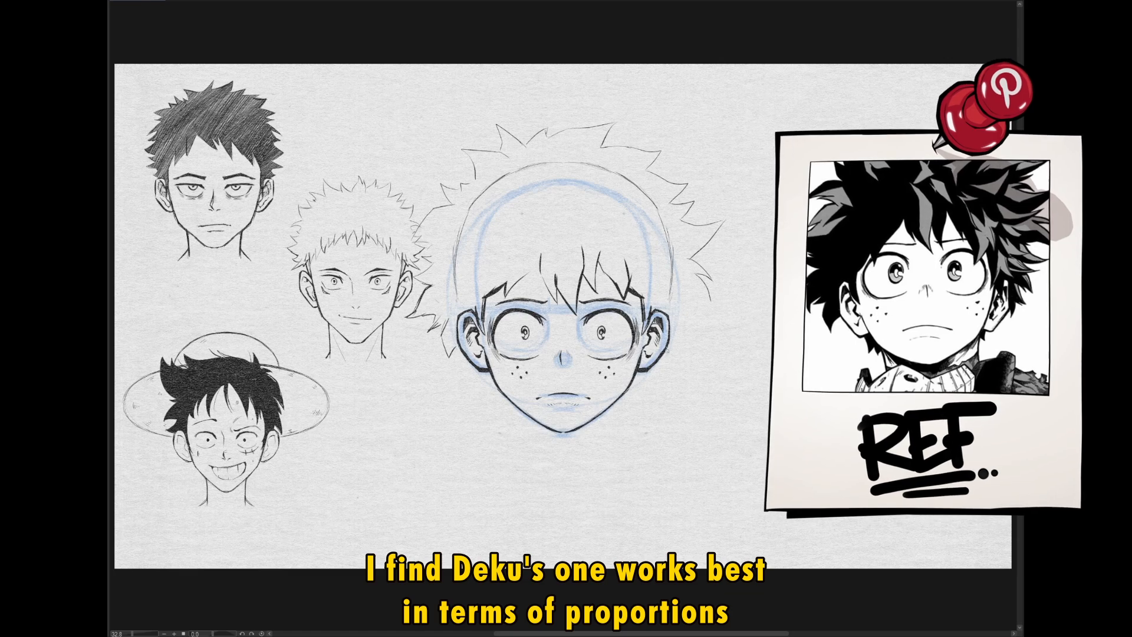
left_click_drag(687, 347, 718, 298)
mouse_move(434, 255)
left_mouse_down()
mouse_move(414, 220)
mouse_move(455, 205)
left_mouse_up()
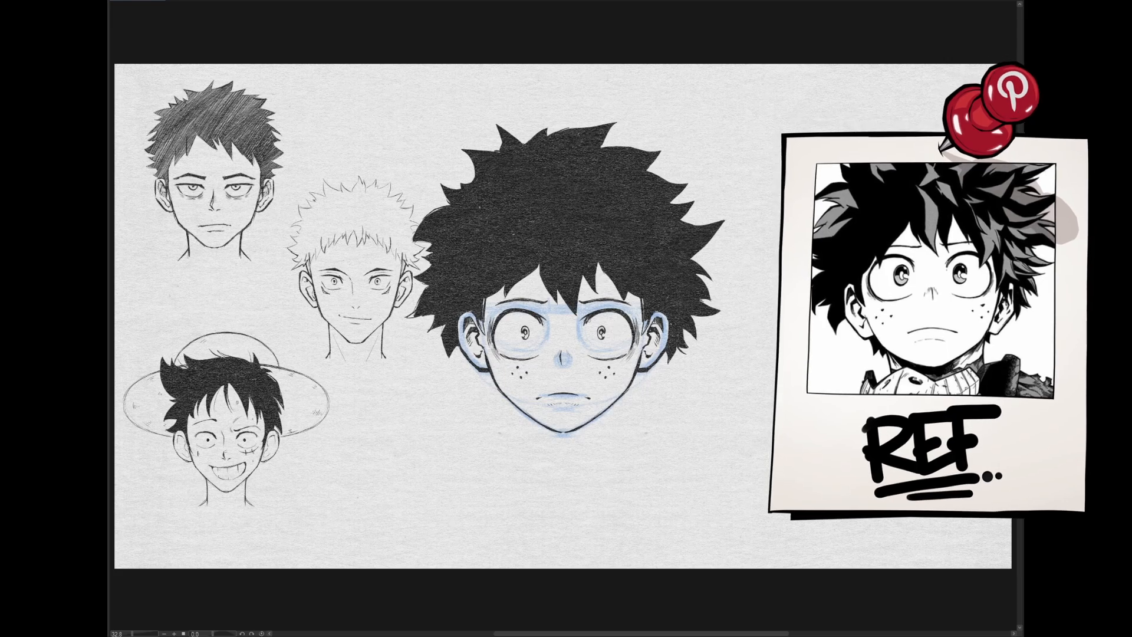
With symmetry on, touch up the fourth character's eye contours and jawline.
scroll(585, 346, "up", 3)
left_click_drag(632, 294, 626, 310)
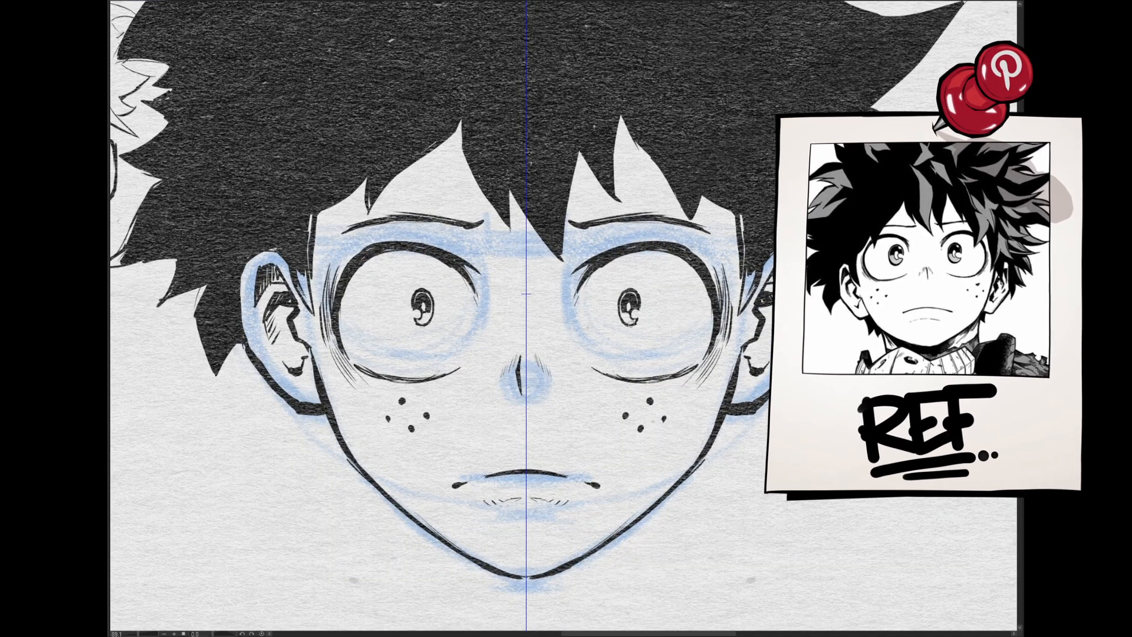
scroll(655, 287, "down", 3)
left_click_drag(640, 353, 625, 392)
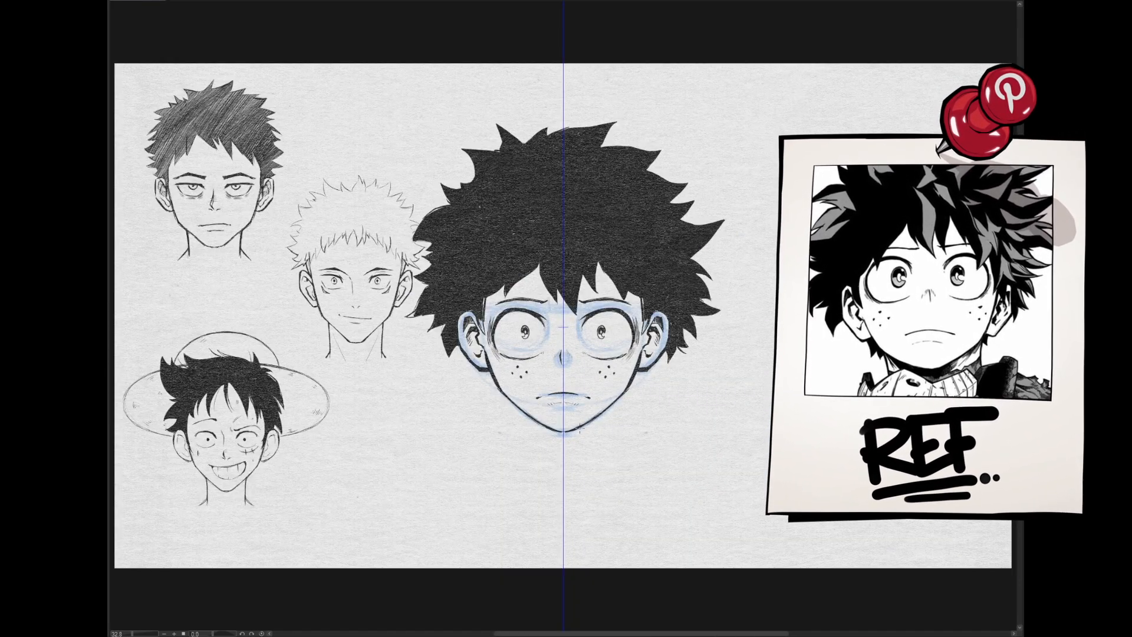
Erase pointed white highlight streaks out of the fourth character's black hair with the lasso fill tool.
key("e")
mouse_move(470, 260)
left_mouse_down()
mouse_move(432, 273)
mouse_move(515, 138)
mouse_move(589, 130)
mouse_move(553, 136)
mouse_move(528, 165)
left_mouse_up()
mouse_move(550, 228)
left_mouse_down()
mouse_move(578, 255)
mouse_move(551, 229)
left_mouse_up()
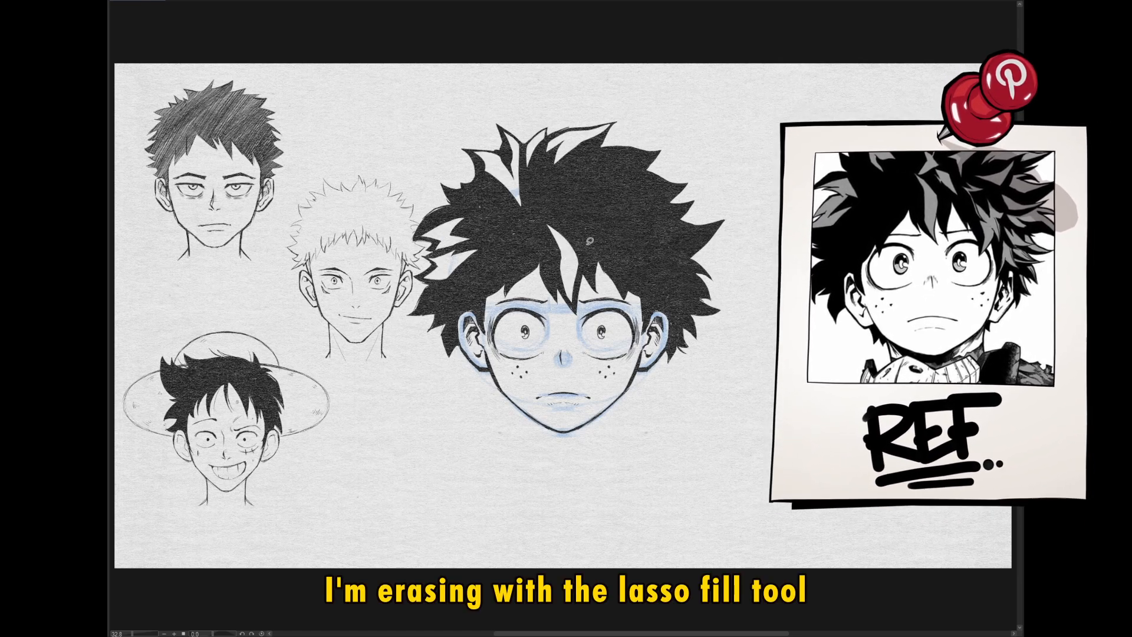
left_click_drag(597, 158, 658, 151)
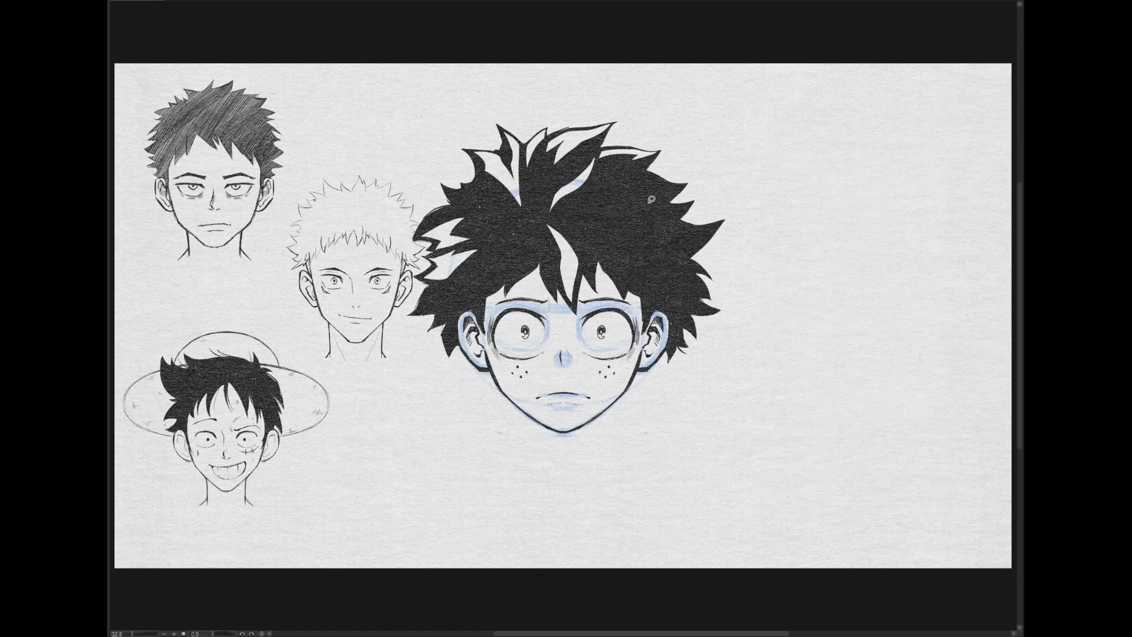
left_click_drag(587, 212, 689, 169)
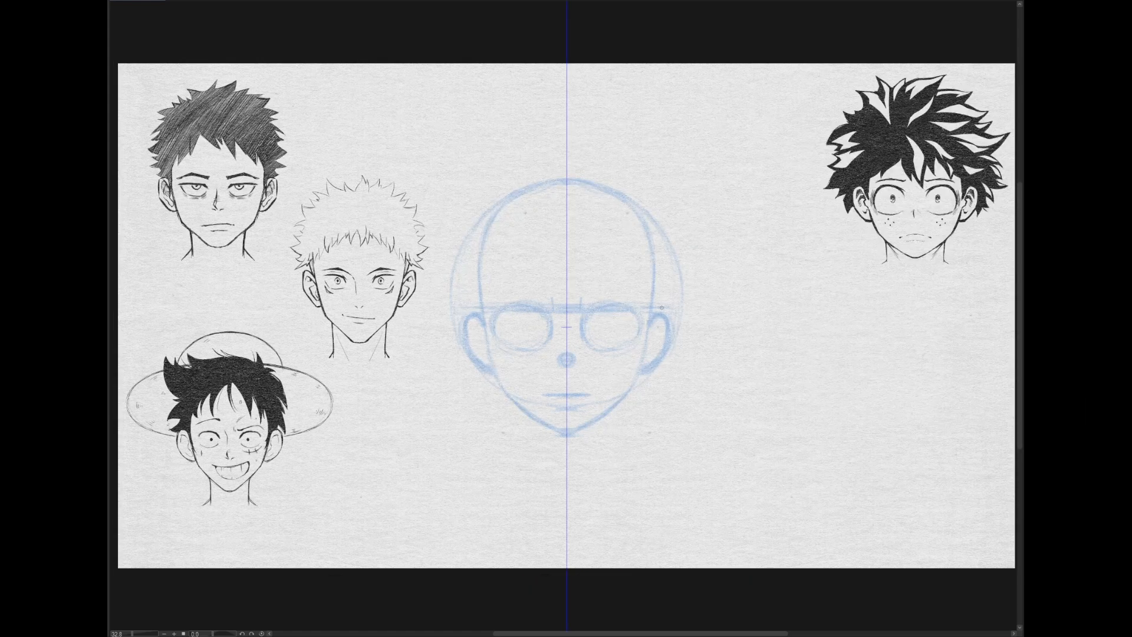
With symmetry on, draw the fifth character's slanted eyebrows and half-lidded eyes with spiky lower lashes and shaded irises.
mouse_move(580, 317)
left_mouse_down()
mouse_move(636, 303)
mouse_move(617, 303)
mouse_move(597, 329)
mouse_move(637, 344)
mouse_move(614, 313)
left_mouse_up()
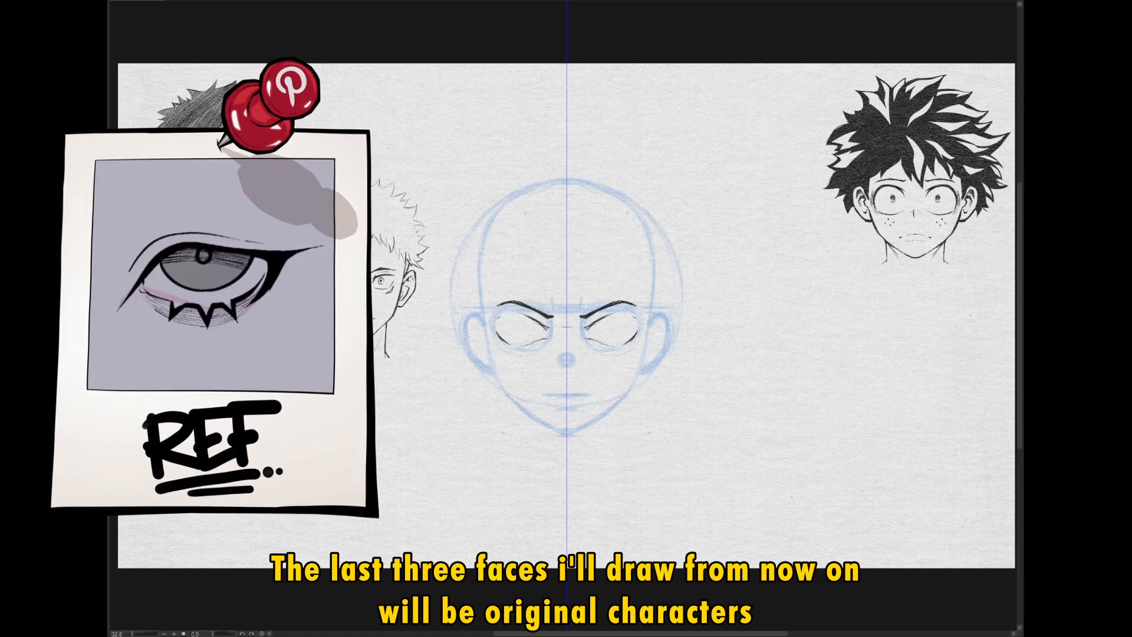
mouse_move(581, 319)
left_mouse_down()
mouse_move(598, 338)
mouse_move(640, 320)
left_mouse_up()
left_click_drag(591, 322, 622, 317)
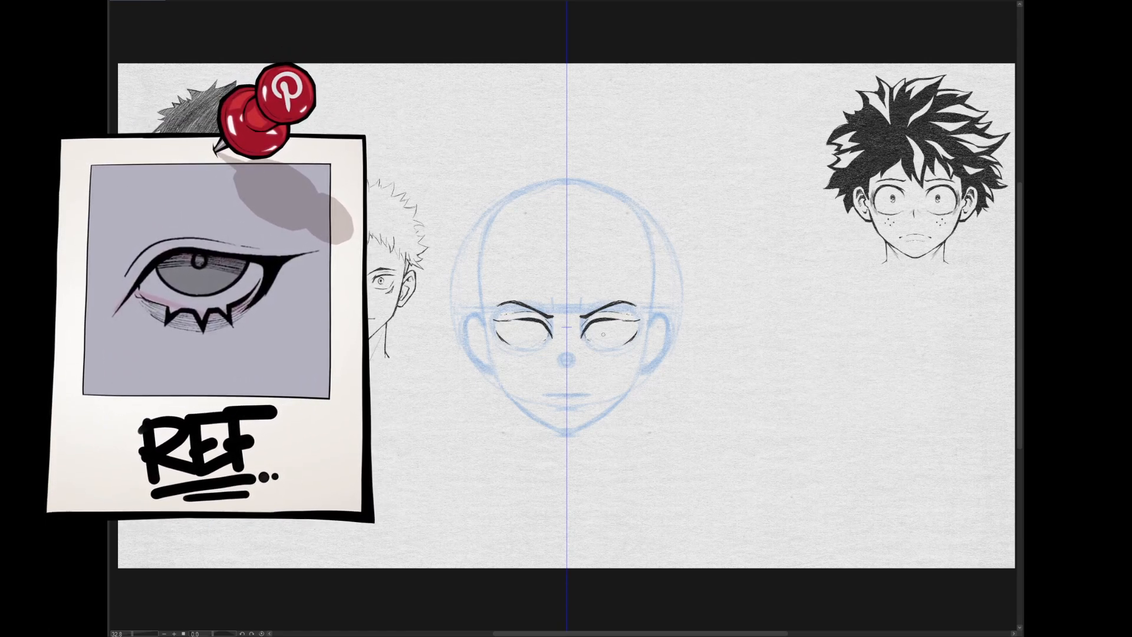
mouse_move(587, 343)
left_mouse_down()
mouse_move(631, 339)
mouse_move(616, 352)
mouse_move(648, 317)
mouse_move(637, 337)
left_mouse_up()
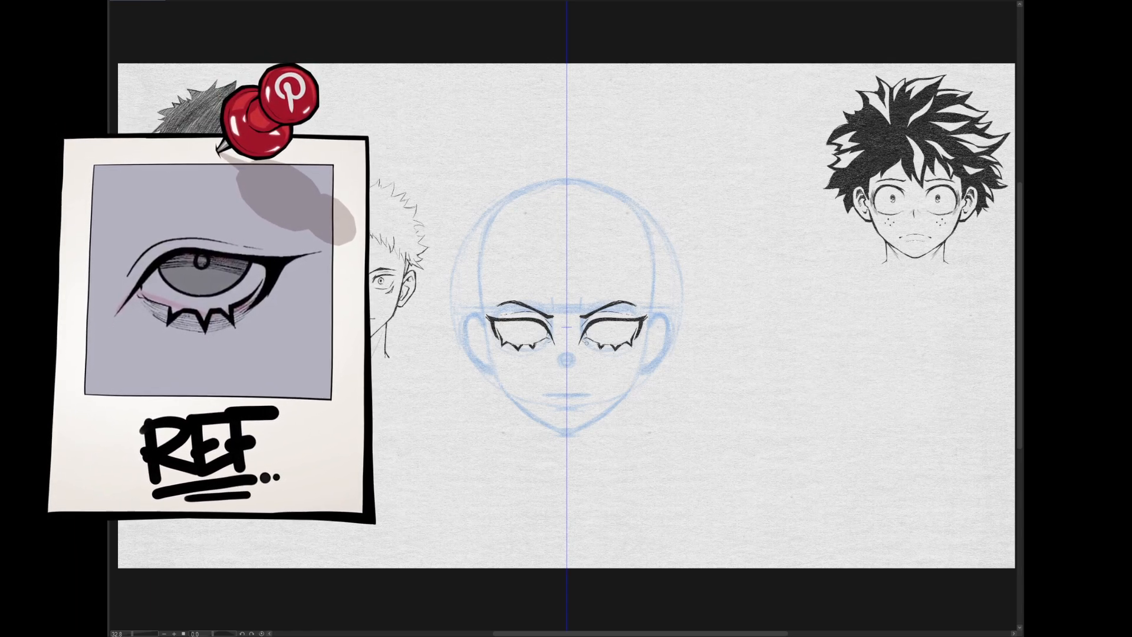
mouse_move(600, 353)
left_mouse_down()
mouse_move(634, 349)
mouse_move(597, 324)
mouse_move(623, 325)
left_mouse_up()
key("ctrl+d")
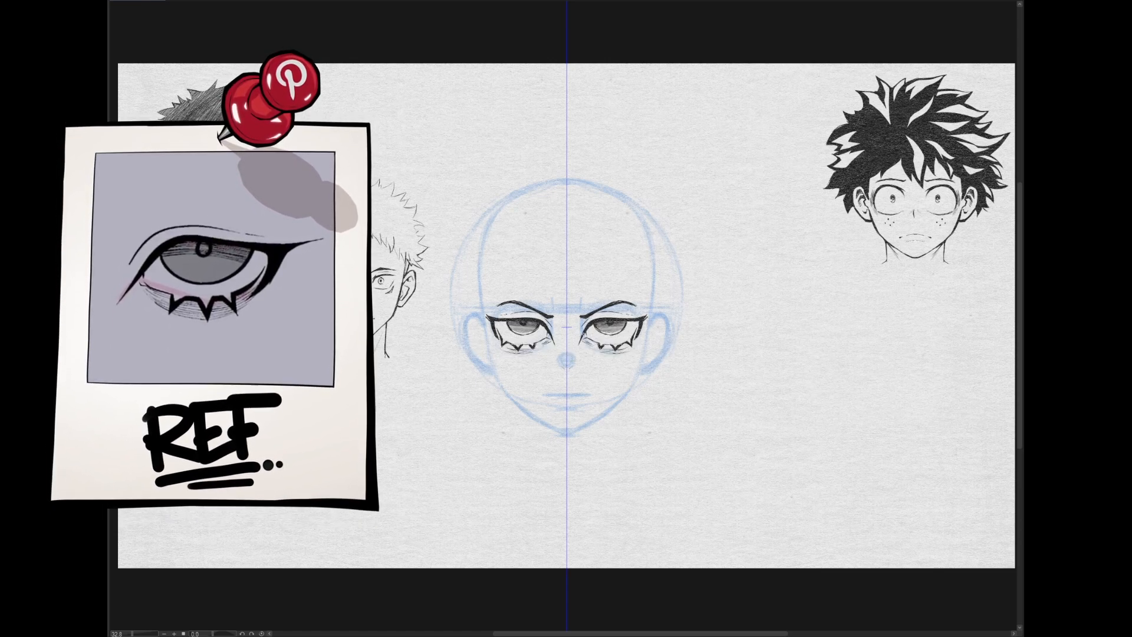
Draw the fifth character's small nose and slight smile, and outline the cheeks and pointed chin over the blue guide.
left_click_drag(558, 364, 563, 368)
key("ctrl+2")
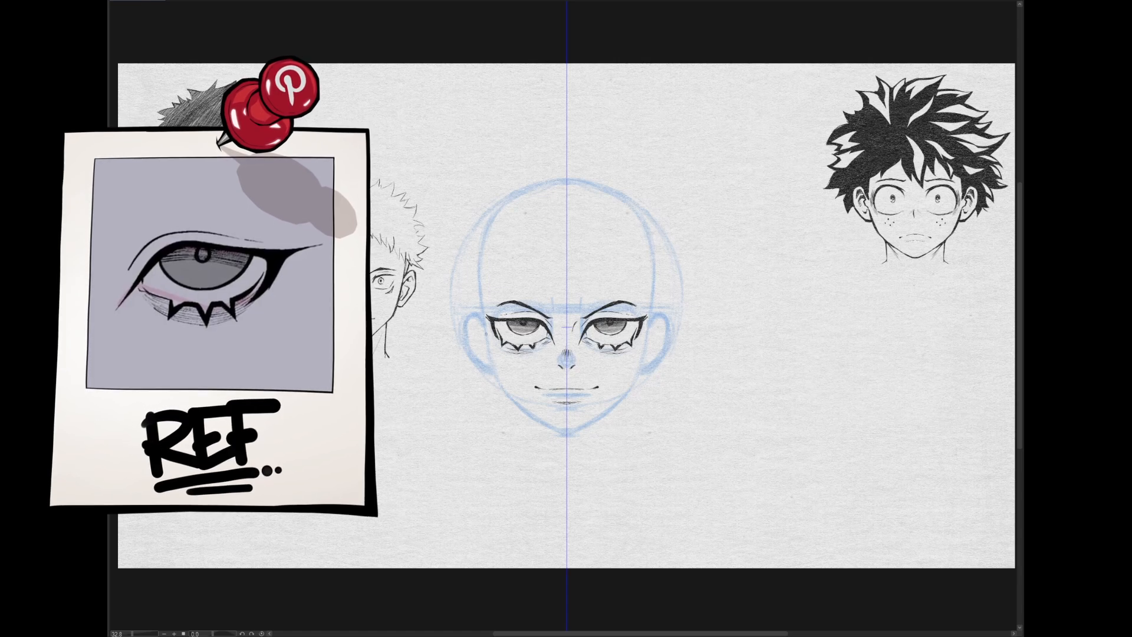
mouse_move(479, 304)
left_mouse_down()
mouse_move(501, 386)
mouse_move(557, 432)
mouse_move(638, 370)
mouse_move(612, 408)
left_mouse_up()
key("ctrl+z")
left_click_drag(641, 357, 629, 390)
key("ctrl+z")
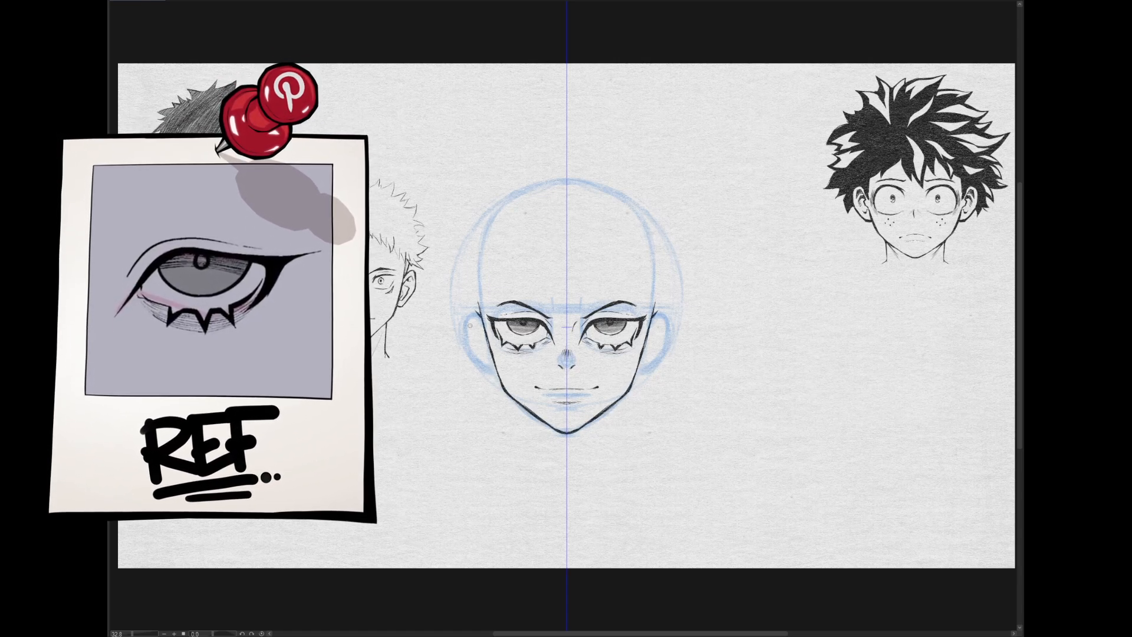
Draw the fifth character's mirrored ears with inner folds, thicken the jawline, and outline the bald skull.
mouse_move(472, 313)
left_mouse_down()
mouse_move(468, 356)
mouse_move(495, 372)
left_mouse_up()
mouse_move(479, 311)
left_mouse_down()
mouse_move(462, 337)
mouse_move(489, 347)
left_mouse_up()
left_click_drag(473, 348, 490, 360)
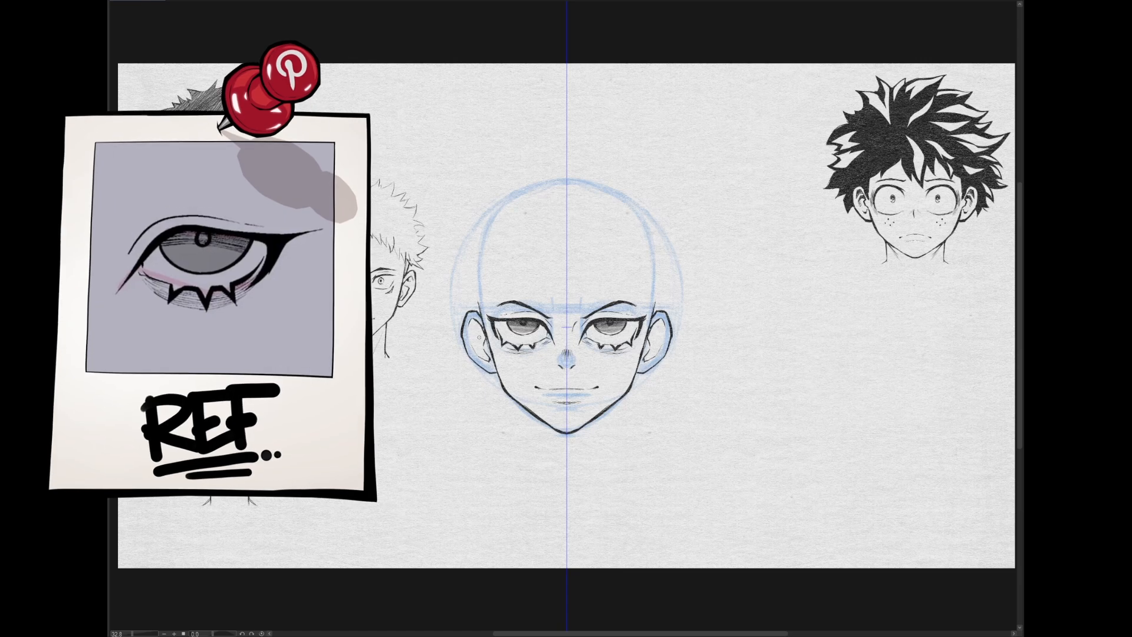
left_click_drag(476, 321, 483, 335)
left_click_drag(463, 336, 497, 373)
left_click_drag(496, 369, 543, 419)
mouse_move(481, 316)
left_mouse_down()
mouse_move(478, 253)
mouse_move(507, 201)
mouse_move(566, 181)
left_mouse_up()
scroll(584, 336, "up", 3)
scroll(685, 304, "down", 2)
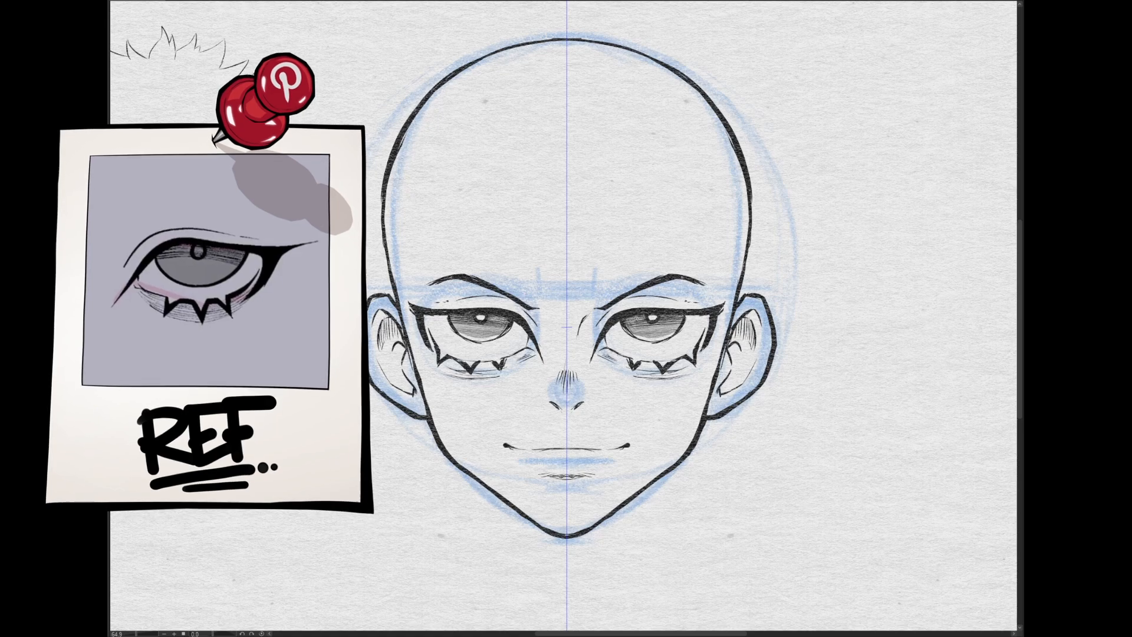
scroll(756, 286, "down", 2)
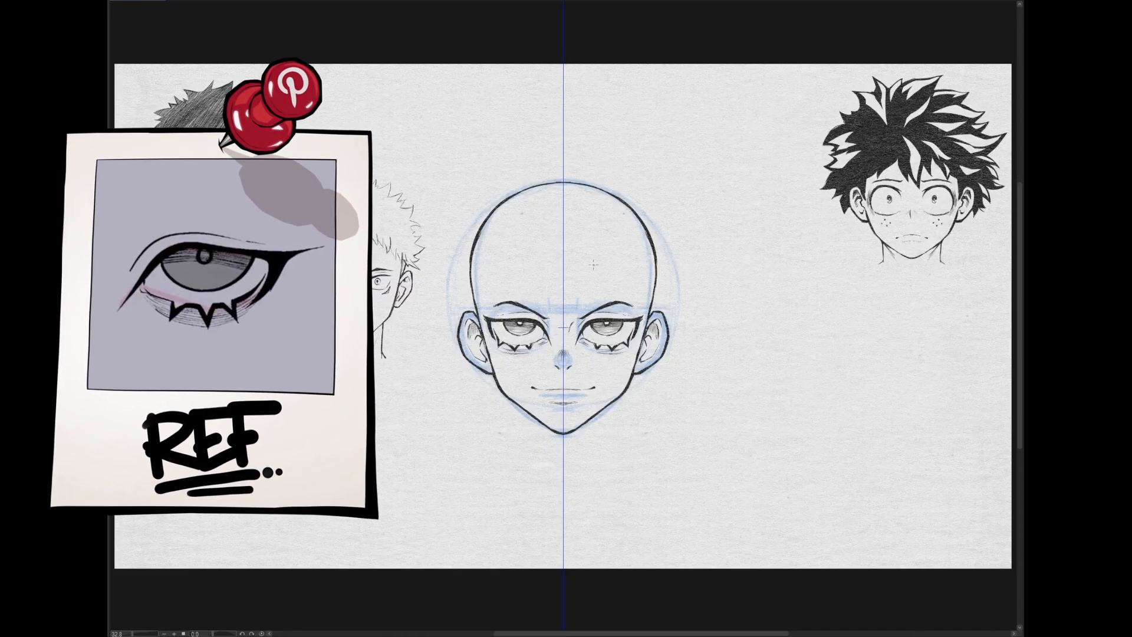
Draw the fifth character's squared mirrored hairline across the forehead and temples, and add the earrings with symmetry off.
left_click_drag(492, 242, 563, 234)
left_click_drag(489, 239, 489, 254)
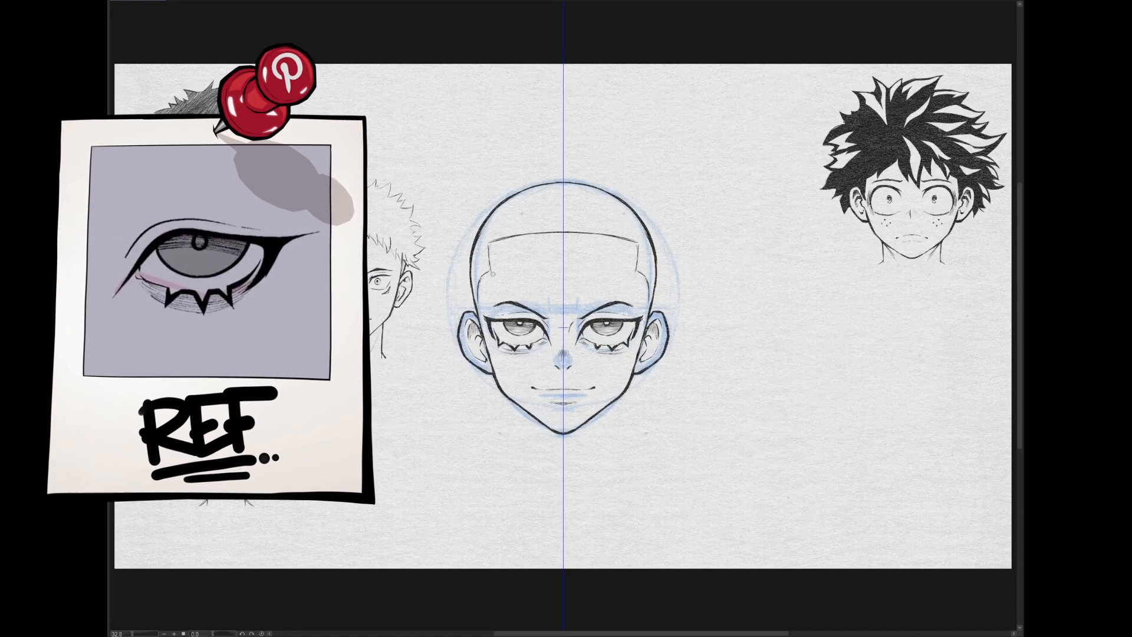
key("ctrl+2")
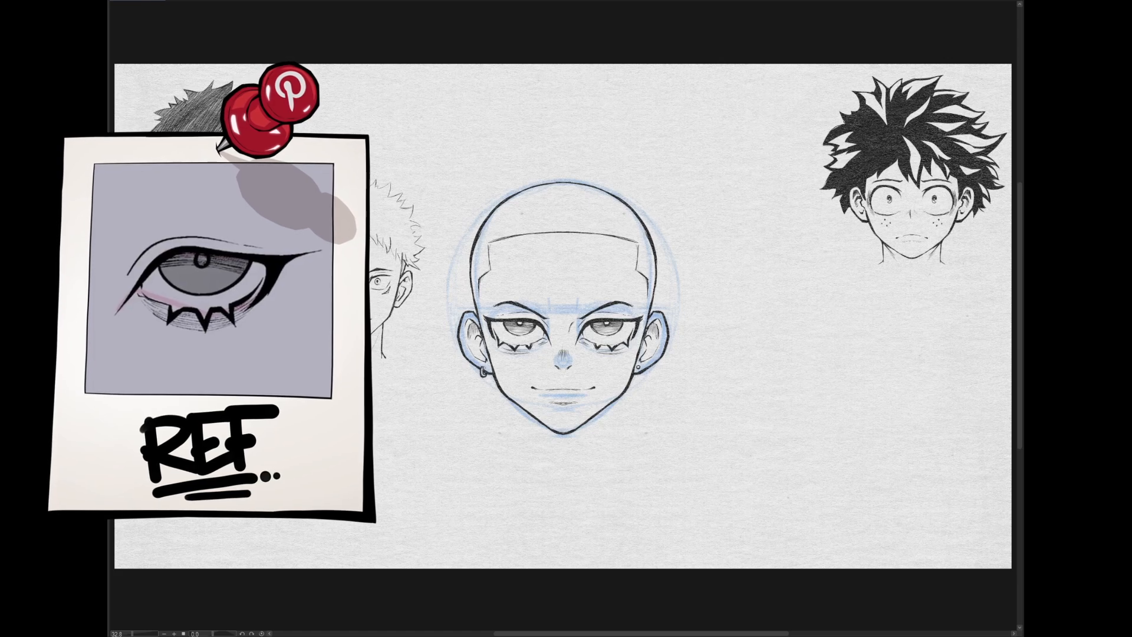
key("ctrl+2")
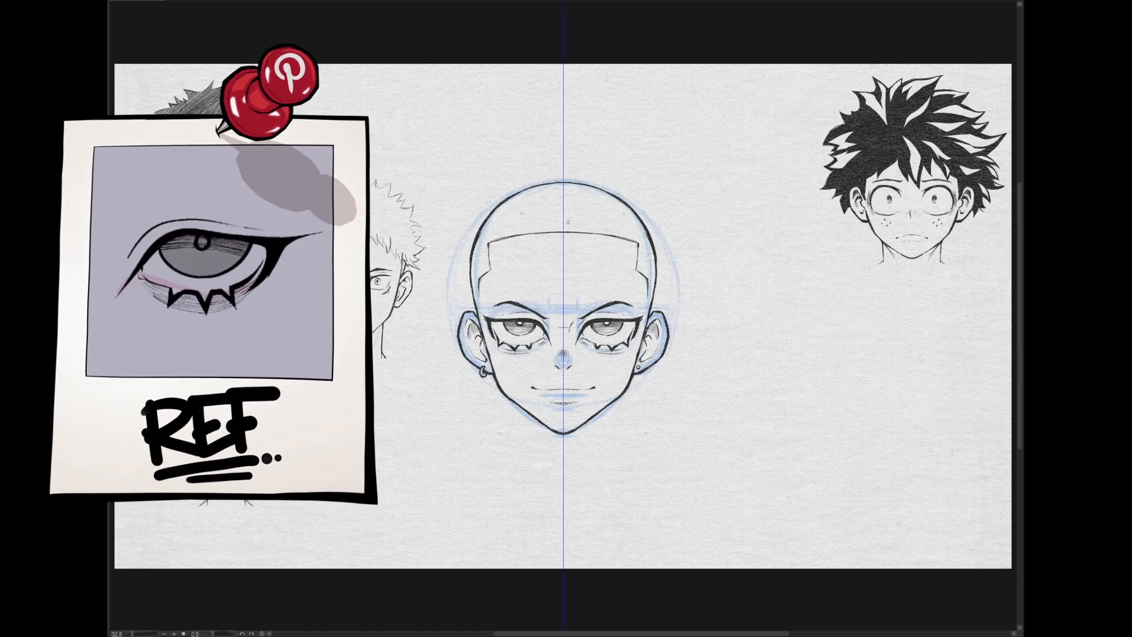
Select the area between hairline and skull outline and shade it as a black buzz cut fading out at the temples.
left_click(582, 230)
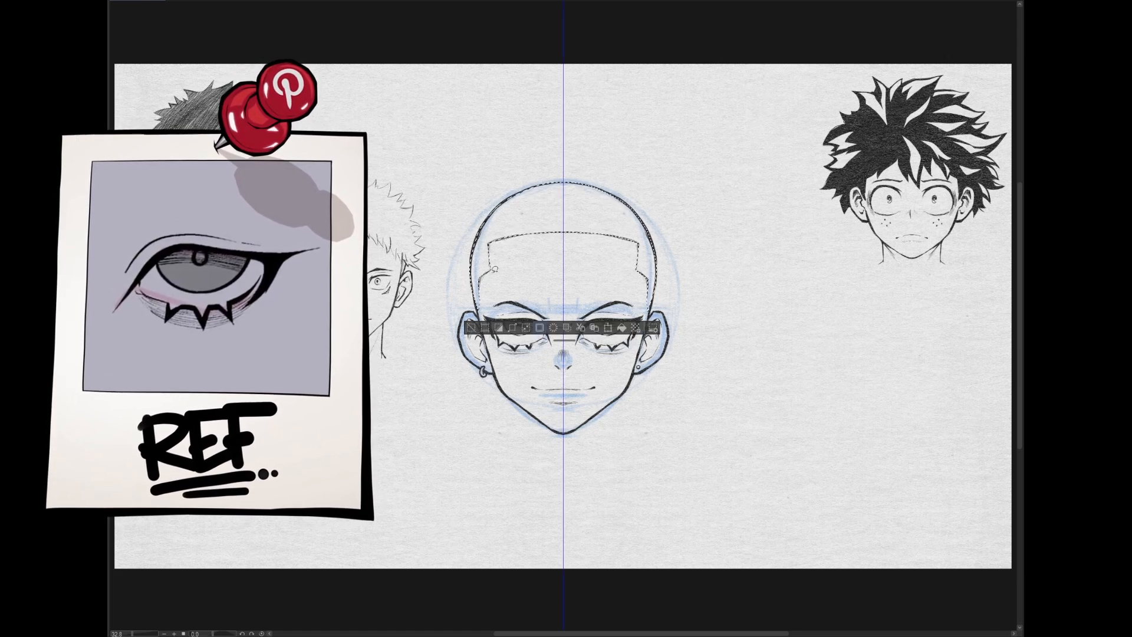
mouse_move(596, 194)
left_mouse_down()
mouse_move(639, 233)
mouse_move(574, 186)
mouse_move(490, 277)
mouse_move(515, 247)
left_mouse_up()
key("ctrl+d")
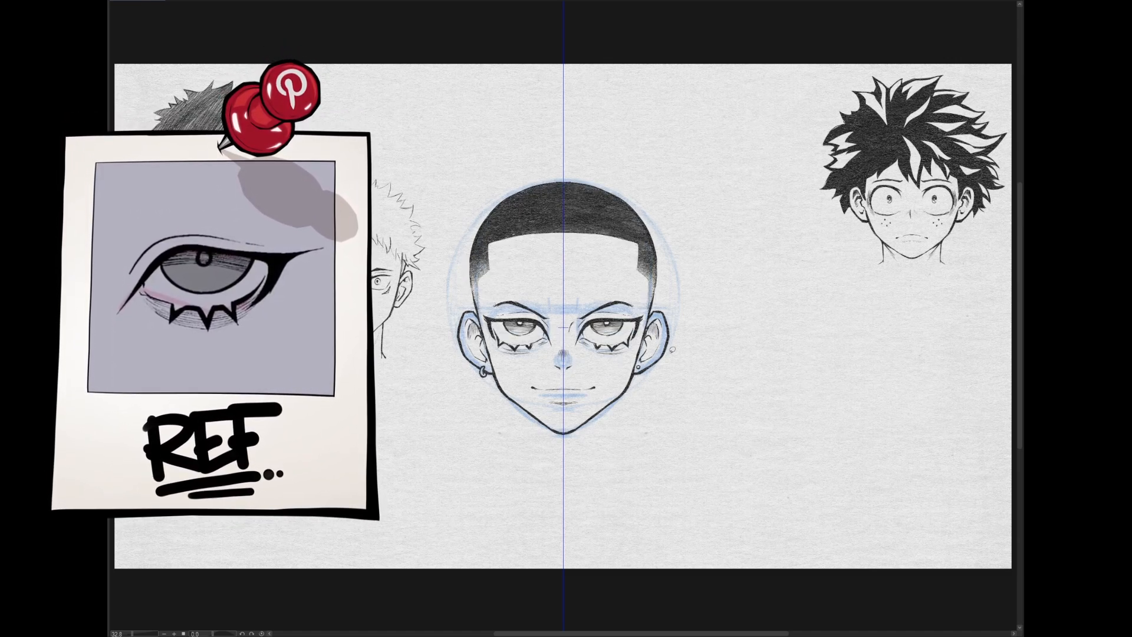
key("ctrl+t")
key("Escape")
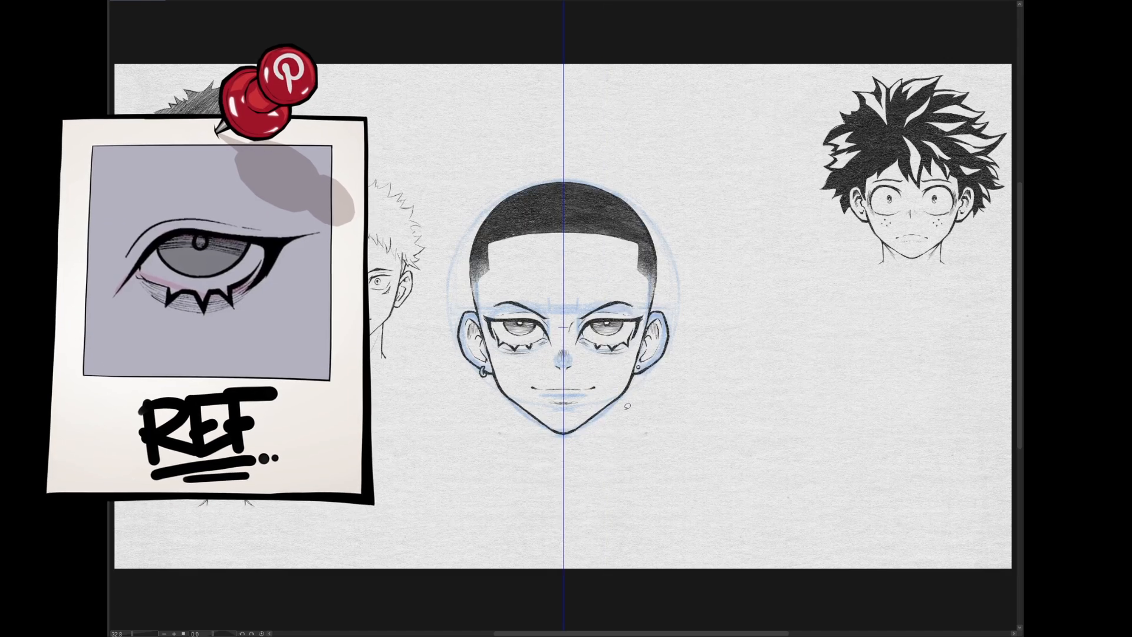
key("ctrl+t")
left_click_drag(672, 434, 644, 369)
key("Escape")
Draw the fifth character's mirrored neck lines, and scale the finished head down into the canvas's lower-right corner.
left_click_drag(605, 406, 605, 440)
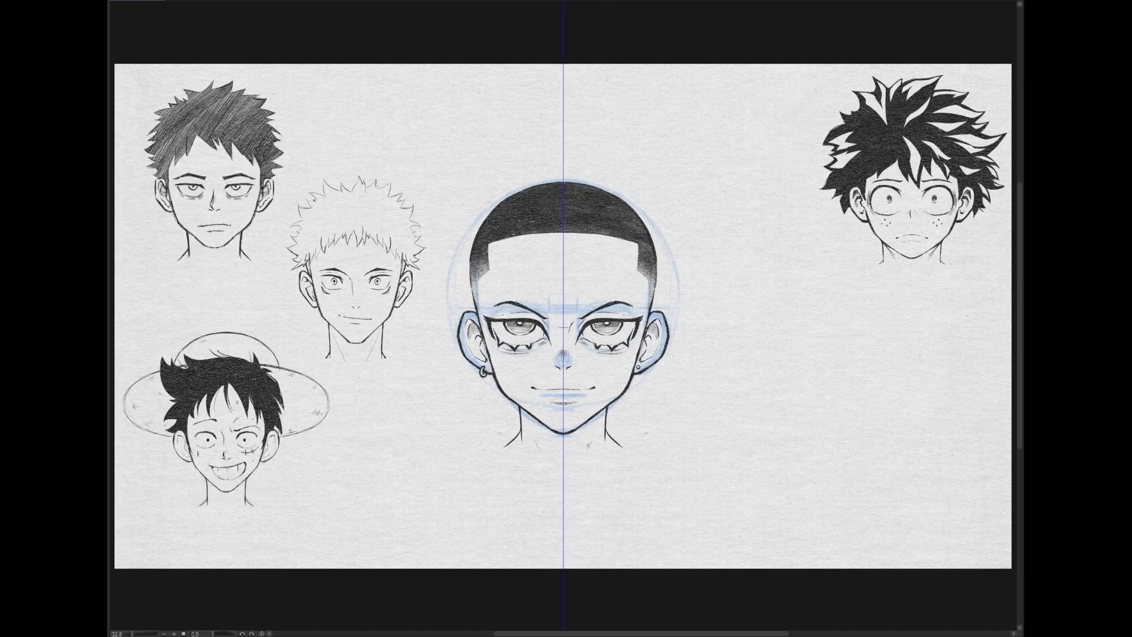
left_click_drag(597, 425, 585, 446)
key("ctrl+t")
left_click_drag(669, 448, 629, 393)
left_click_drag(596, 349, 958, 484)
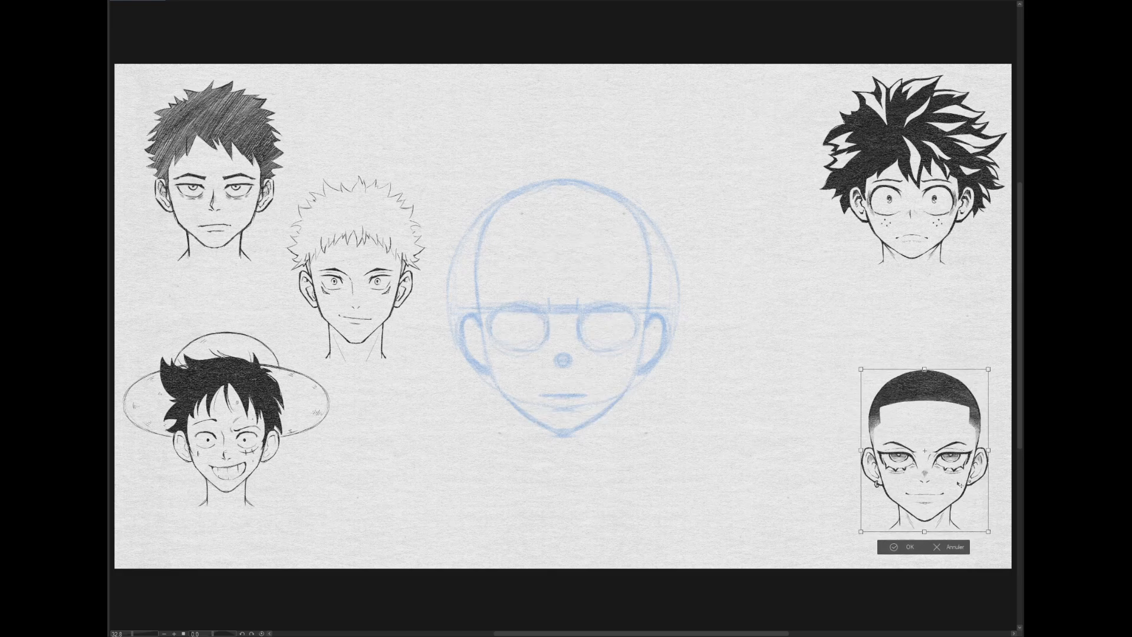
left_click(898, 546)
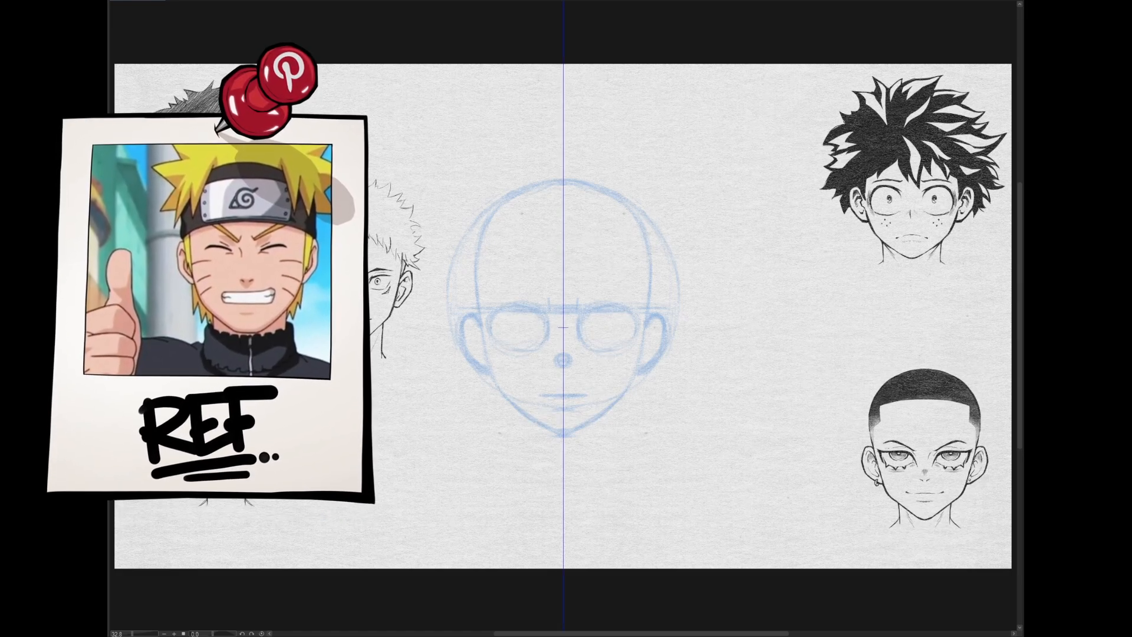
Draw the sixth character's thick angled eyebrows, squinting closed eyes, off-centre nose and wide toothy grin on the face guide.
mouse_move(577, 326)
left_mouse_down()
mouse_move(620, 299)
mouse_move(610, 306)
mouse_move(635, 327)
left_mouse_up()
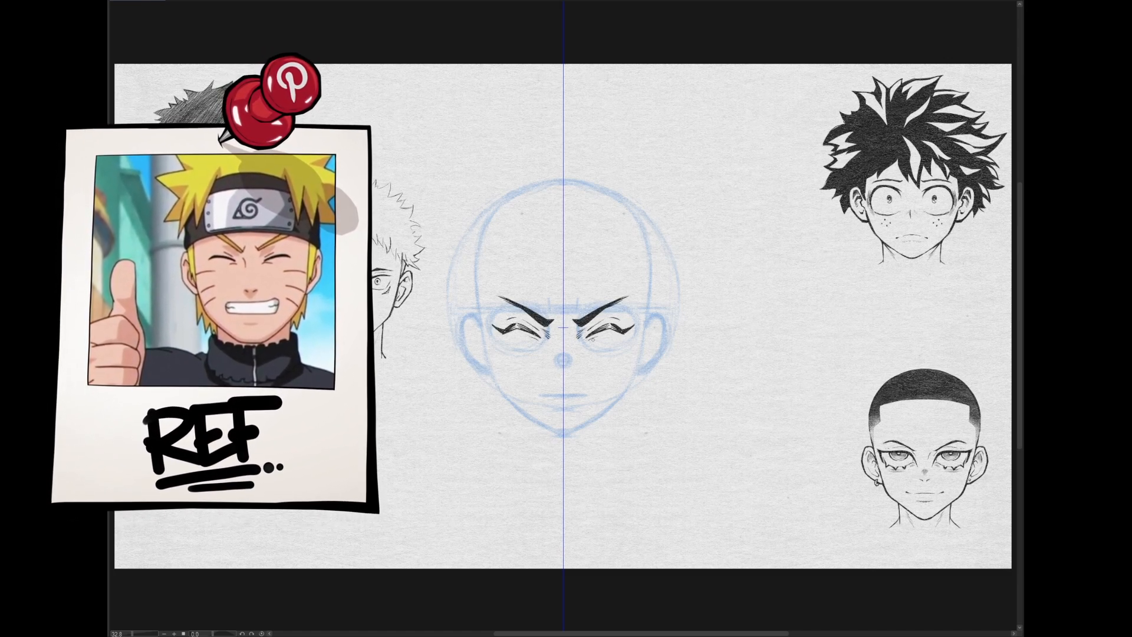
key("ctrl+2")
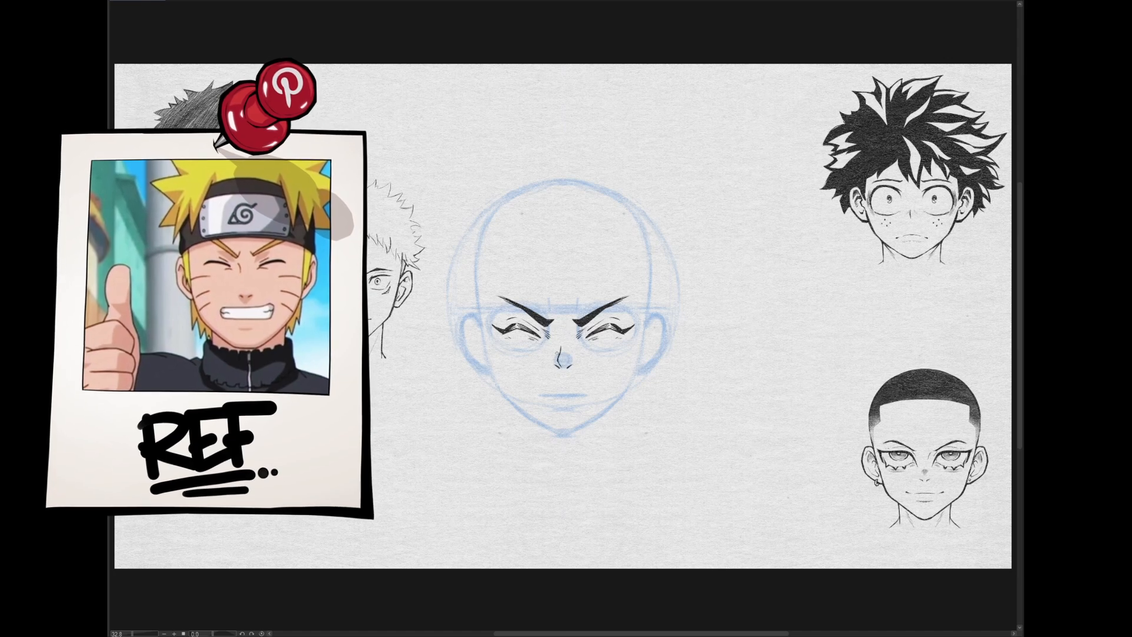
key("ctrl+2")
left_click_drag(533, 379, 557, 403)
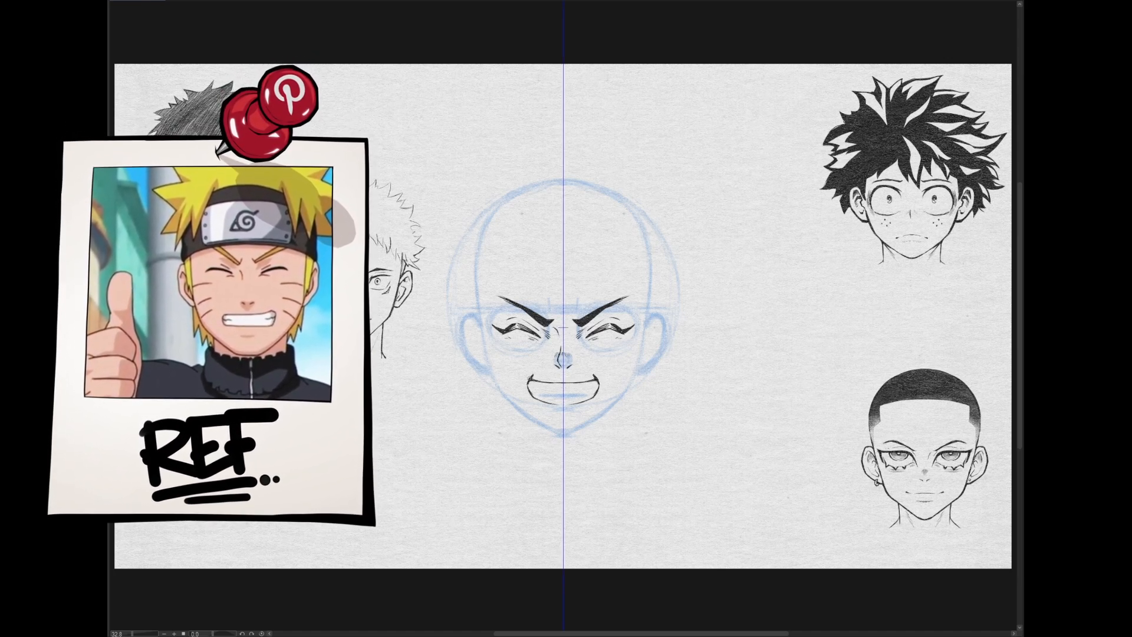
mouse_move(595, 386)
left_mouse_down()
mouse_move(566, 411)
mouse_move(583, 403)
left_mouse_up()
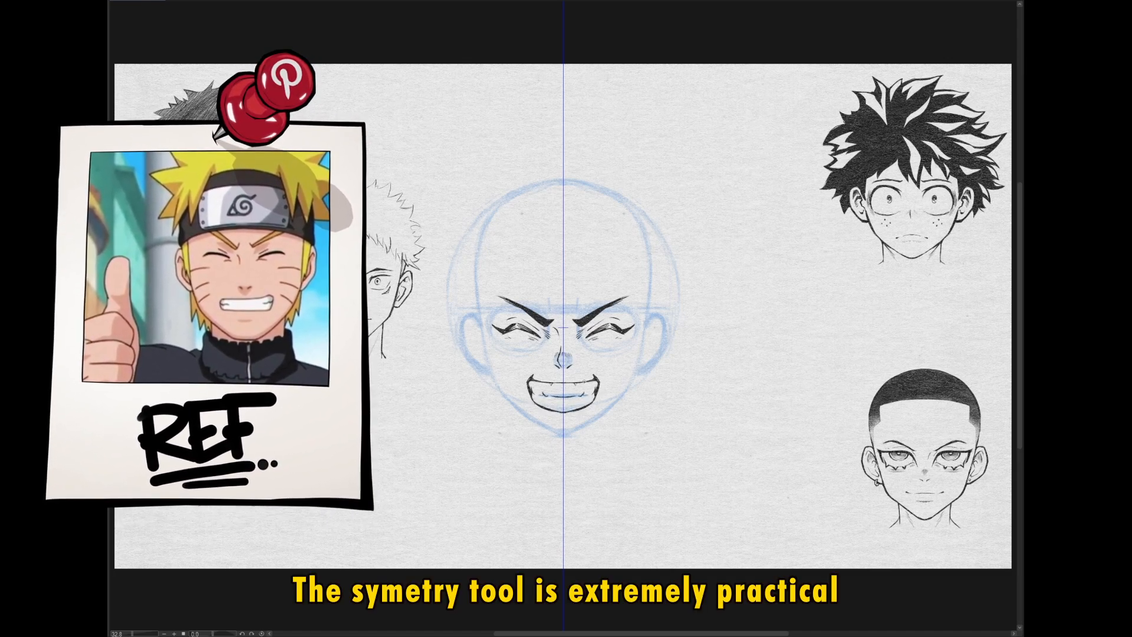
Outline the sixth character's mirrored cheeks, jaw and chin along the blue construction sketch.
mouse_move(479, 299)
left_mouse_down()
mouse_move(507, 406)
mouse_move(560, 436)
left_mouse_up()
left_click_drag(489, 359, 498, 390)
mouse_move(483, 332)
left_mouse_down()
mouse_move(491, 376)
mouse_move(541, 425)
left_mouse_up()
left_click_drag(487, 352, 507, 399)
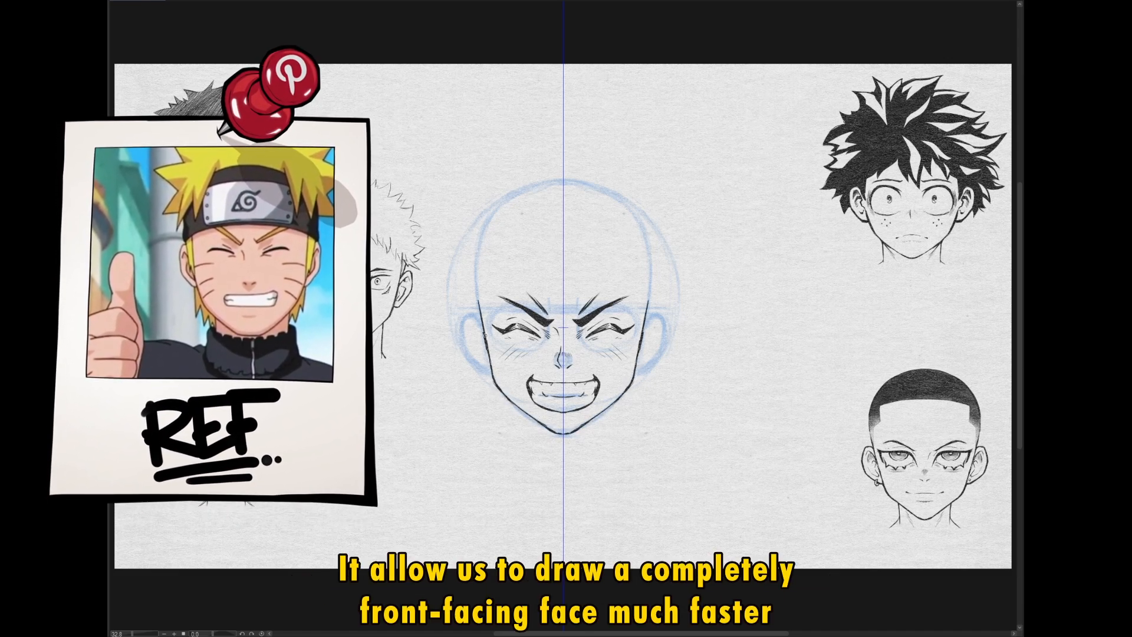
Draw the sixth character's mirrored ears and outline the skull from the temples to the crown.
mouse_move(477, 307)
left_mouse_down()
mouse_move(488, 354)
mouse_move(471, 362)
left_mouse_up()
left_click_drag(470, 362, 490, 371)
key("ctrl+z")
left_click_drag(457, 329, 471, 366)
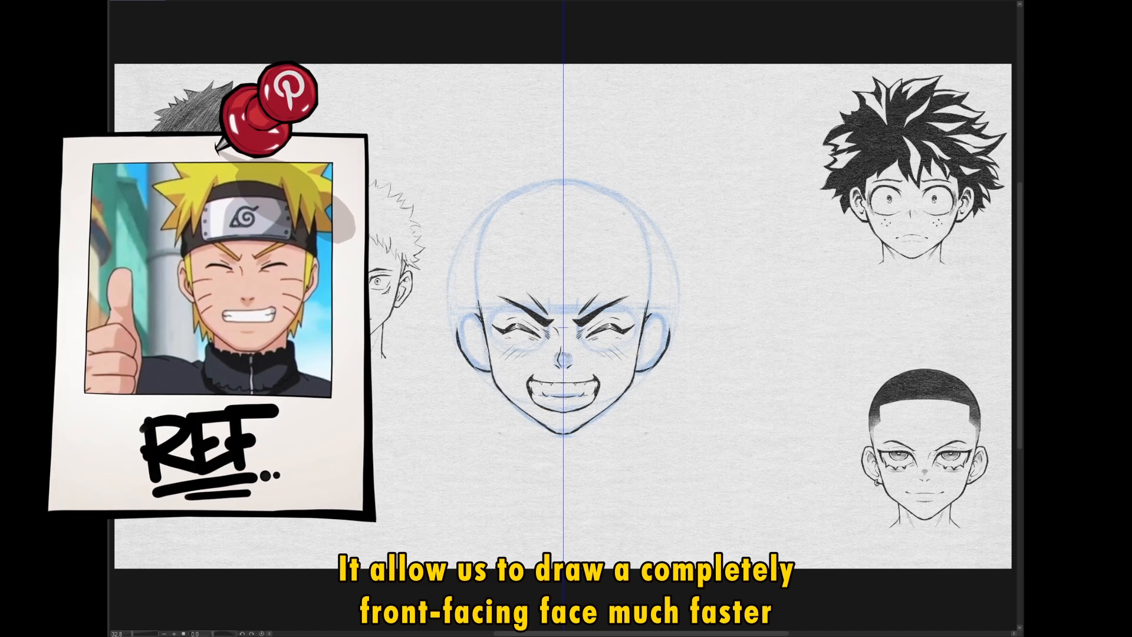
mouse_move(470, 323)
left_mouse_down()
mouse_move(477, 344)
mouse_move(476, 269)
left_mouse_up()
mouse_move(475, 269)
left_mouse_down()
mouse_move(492, 211)
mouse_move(557, 185)
mouse_move(532, 188)
left_mouse_up()
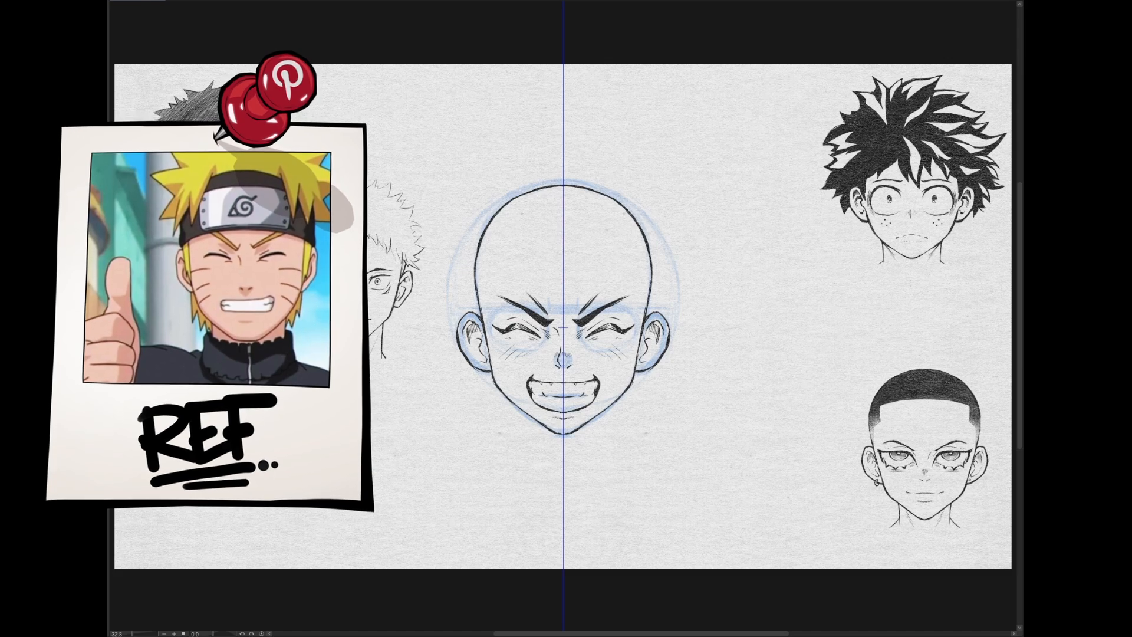
Sketch the sixth character's tall flat-top hair outline widening upward above the skull, and start the forehead hairline.
left_click_drag(475, 277, 458, 185)
left_click_drag(476, 290, 453, 170)
key("ctrl+z")
left_click_drag(560, 134, 453, 168)
left_click_drag(463, 221, 452, 165)
left_click_drag(560, 226, 505, 234)
key("ctrl+z")
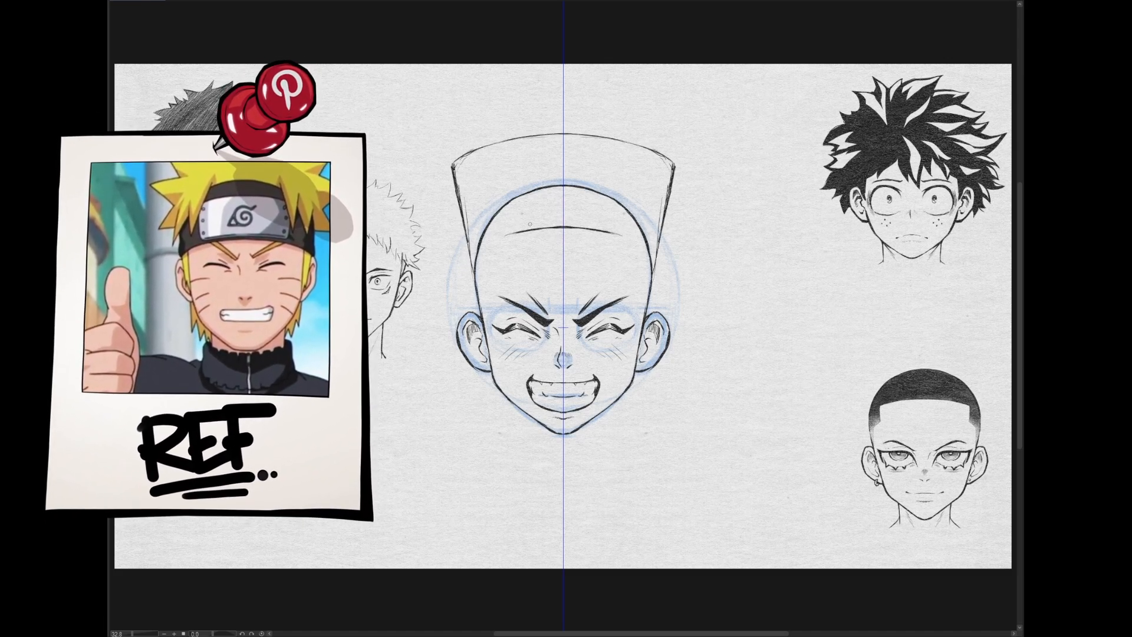
Draw the squared temple corners of the sixth character's hairline, clear the skull line inside the hair, and round the flat-top's upper corners.
left_click_drag(490, 274, 489, 242)
mouse_move(492, 277)
left_mouse_down()
mouse_move(490, 244)
mouse_move(517, 231)
left_mouse_up()
mouse_move(489, 248)
left_mouse_down()
mouse_move(526, 231)
mouse_move(491, 275)
left_mouse_up()
mouse_move(490, 250)
left_mouse_down()
mouse_move(482, 282)
mouse_move(482, 231)
left_mouse_up()
left_click_drag(488, 247, 473, 261)
mouse_move(487, 246)
left_mouse_down()
mouse_move(472, 264)
mouse_move(560, 185)
left_mouse_up()
mouse_move(454, 171)
left_mouse_down()
mouse_move(461, 155)
mouse_move(504, 142)
left_mouse_up()
key("ctrl+z")
key("ctrl+z")
left_click_drag(455, 178, 467, 155)
left_click_drag(456, 166, 455, 199)
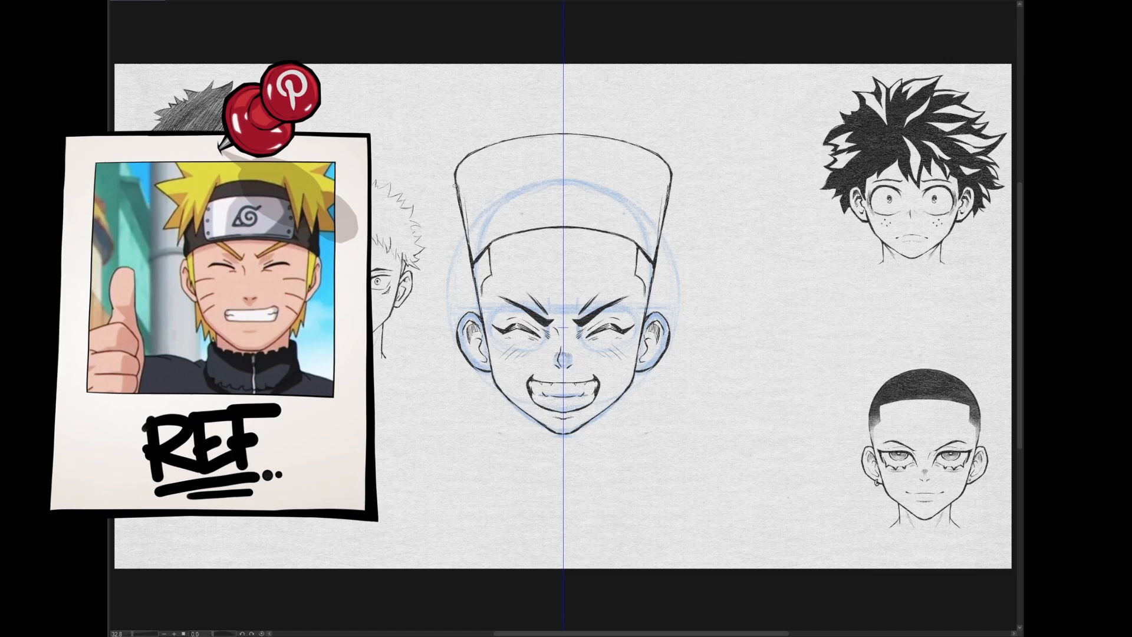
Fill the sixth character's flat-top hair black and fade the shading out down both temples.
left_click(492, 227)
left_click(481, 265)
mouse_move(474, 253)
left_mouse_down()
mouse_move(473, 290)
mouse_move(485, 249)
mouse_move(500, 268)
mouse_move(481, 292)
mouse_move(490, 273)
left_mouse_up()
left_click(471, 323)
left_click_drag(491, 268, 481, 293)
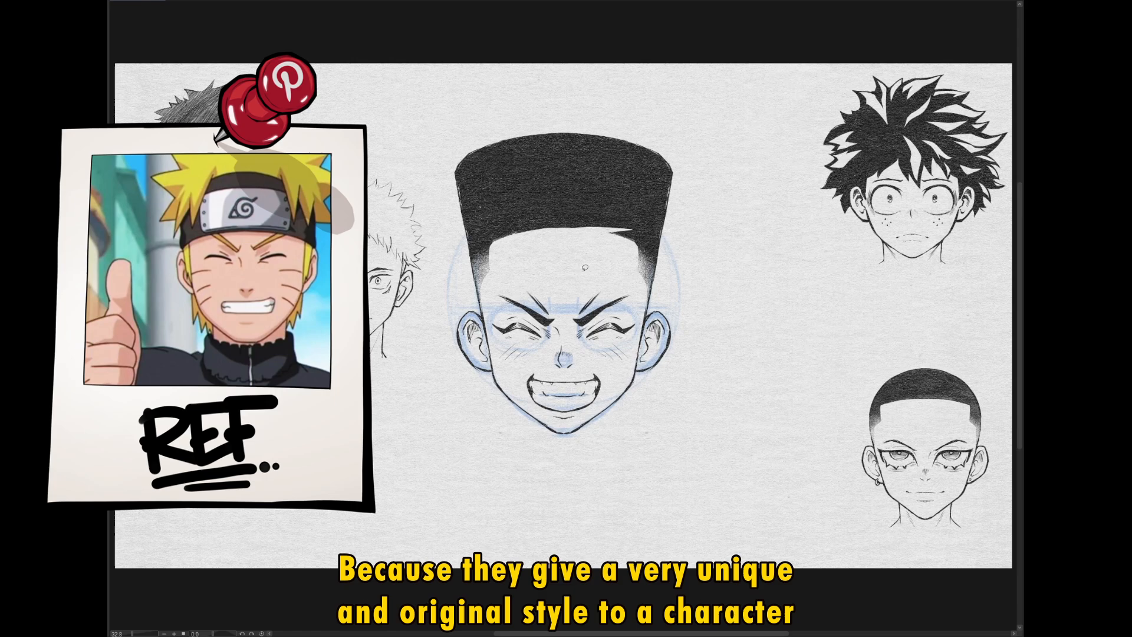
Replace the sixth character's hairline notch with a thin slit, and add the neck lines and a cheek bandage.
key("ctrl+z")
left_click_drag(574, 227, 630, 230)
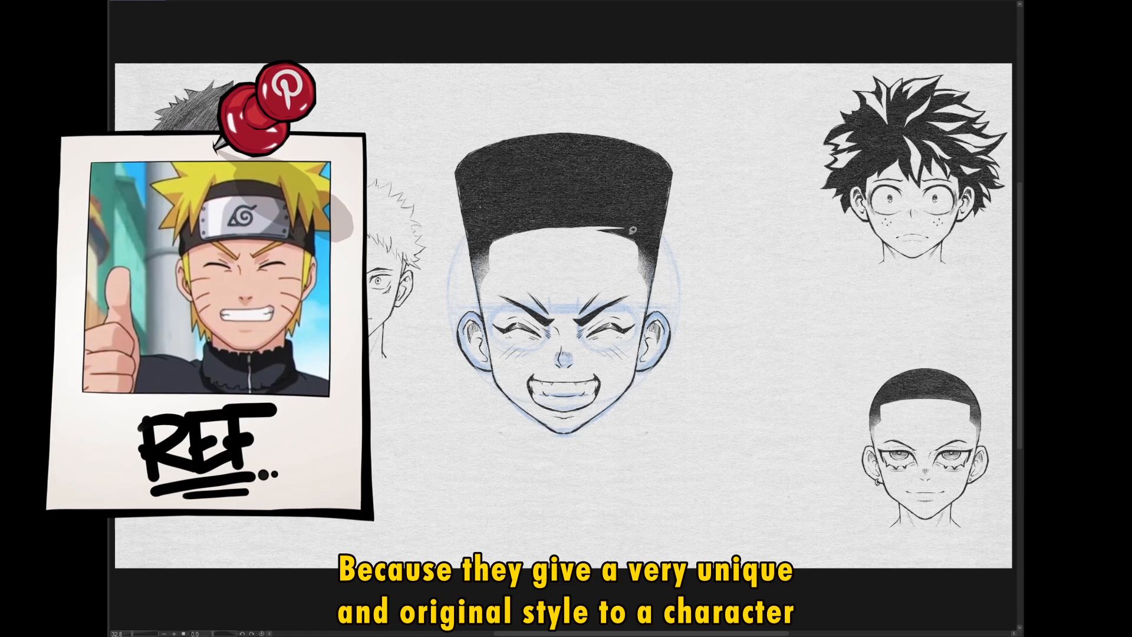
left_click_drag(611, 398, 619, 442)
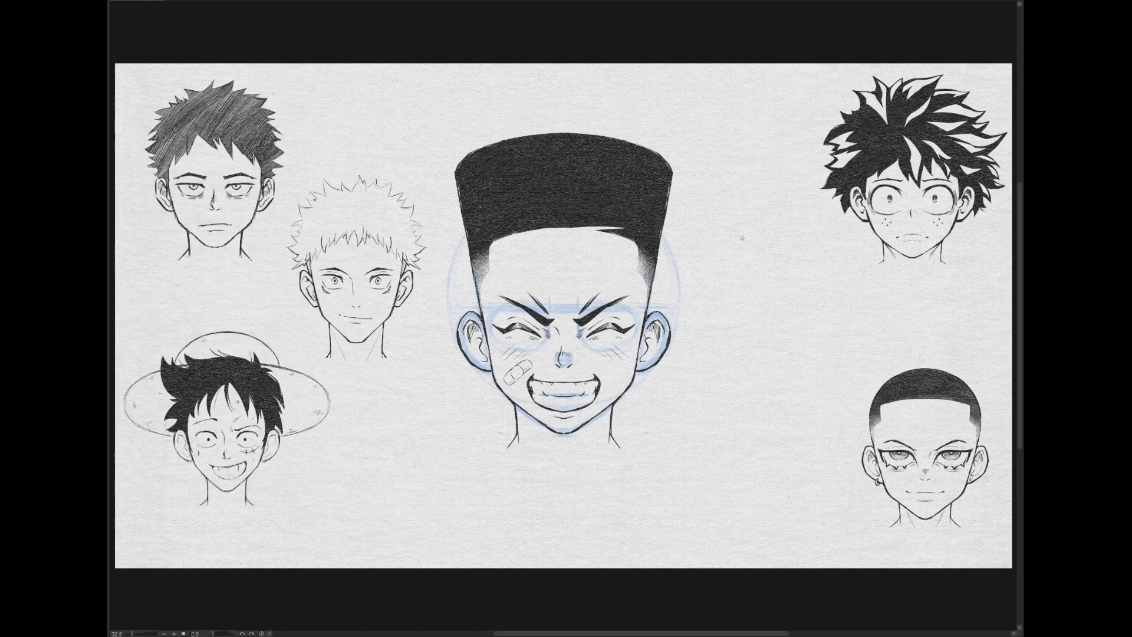
Shrink the finished flat-top head and place it between the central face sketch and the far-right heads.
key("ctrl+t")
left_click_drag(675, 448, 632, 385)
left_click_drag(566, 338, 784, 352)
left_click(749, 419)
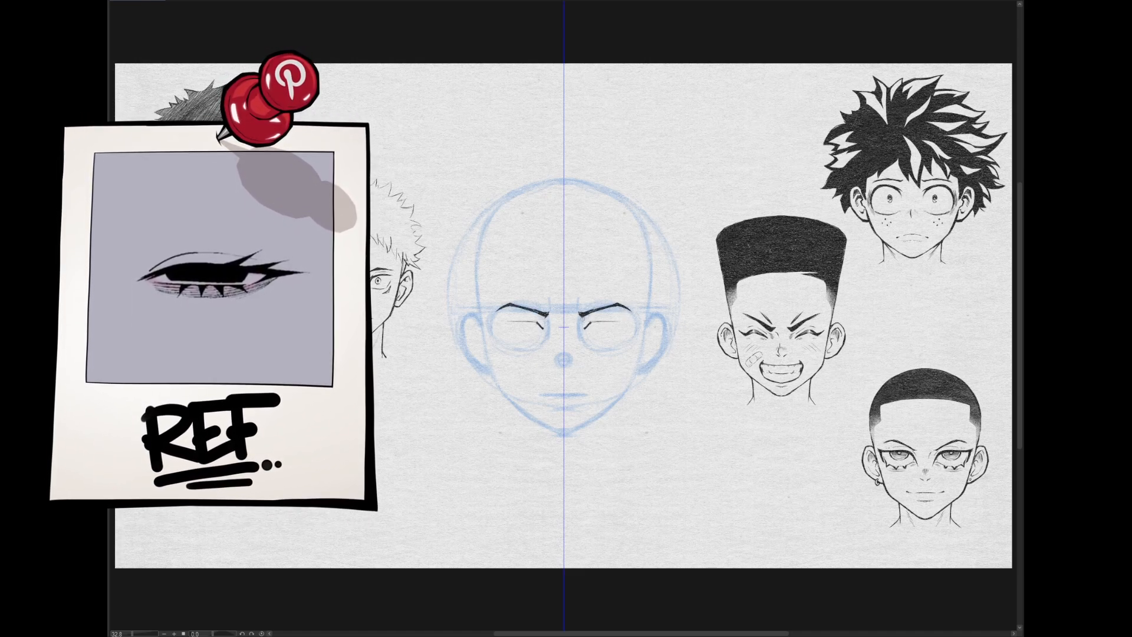
Draw the seventh character's half-lidded mirrored eyes with sharp winged lashes, following the eye reference.
left_click_drag(583, 322, 628, 318)
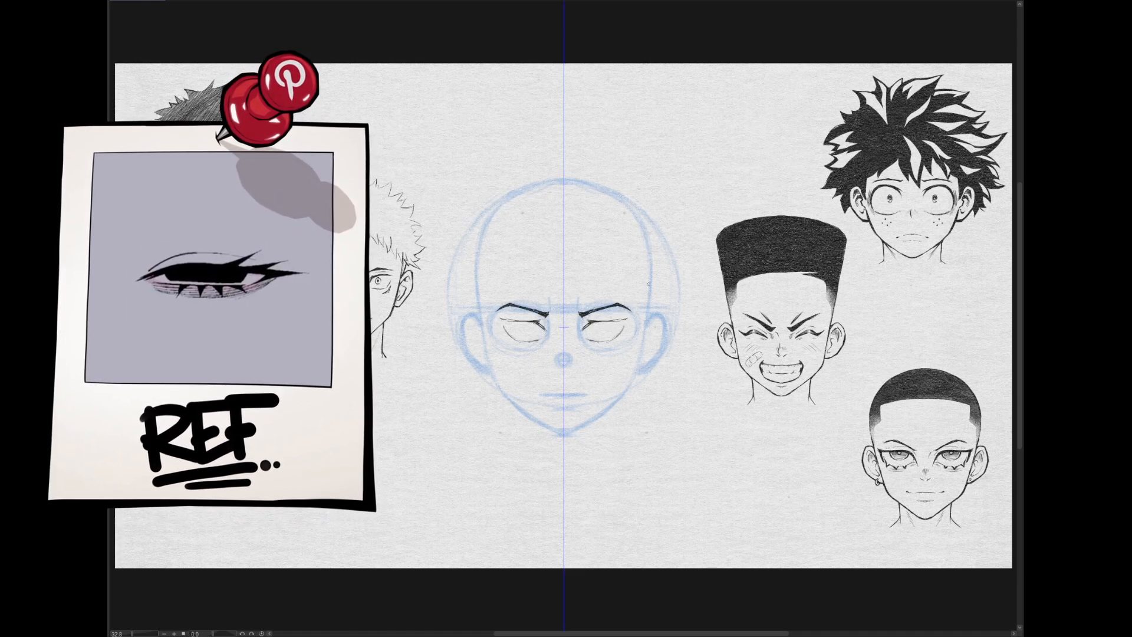
key("ctrl+z")
key("ctrl+z")
mouse_move(581, 331)
left_mouse_down()
mouse_move(644, 318)
mouse_move(635, 318)
left_mouse_up()
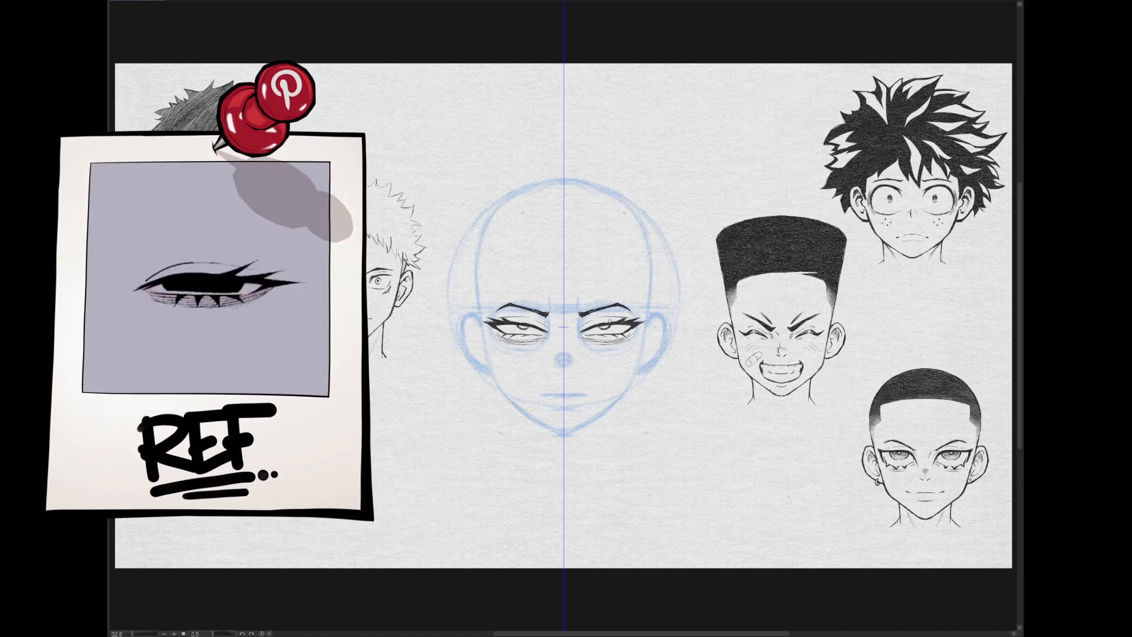
Draw the seventh character's narrow shaded nose and flat, stern mouth, switching symmetry off for the uneven lines.
mouse_move(603, 326)
left_mouse_down()
mouse_move(620, 324)
mouse_move(578, 319)
mouse_move(560, 388)
mouse_move(596, 385)
mouse_move(571, 391)
left_mouse_up()
key("ctrl+2")
key("ctrl+2")
key("ctrl+2")
key("ctrl+z")
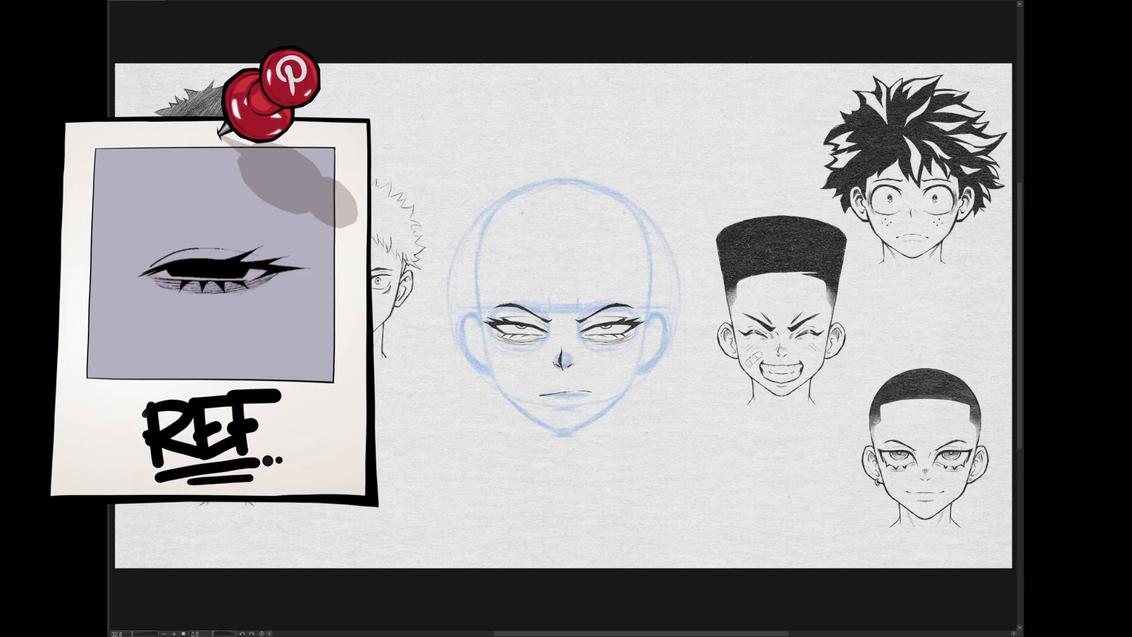
Outline the seventh character's angular cheeks, pointed jaw and skull sides with symmetry on.
key("ctrl+2")
left_click_drag(476, 282, 490, 352)
key("ctrl+z")
mouse_move(473, 282)
left_mouse_down()
mouse_move(524, 408)
mouse_move(548, 432)
left_mouse_up()
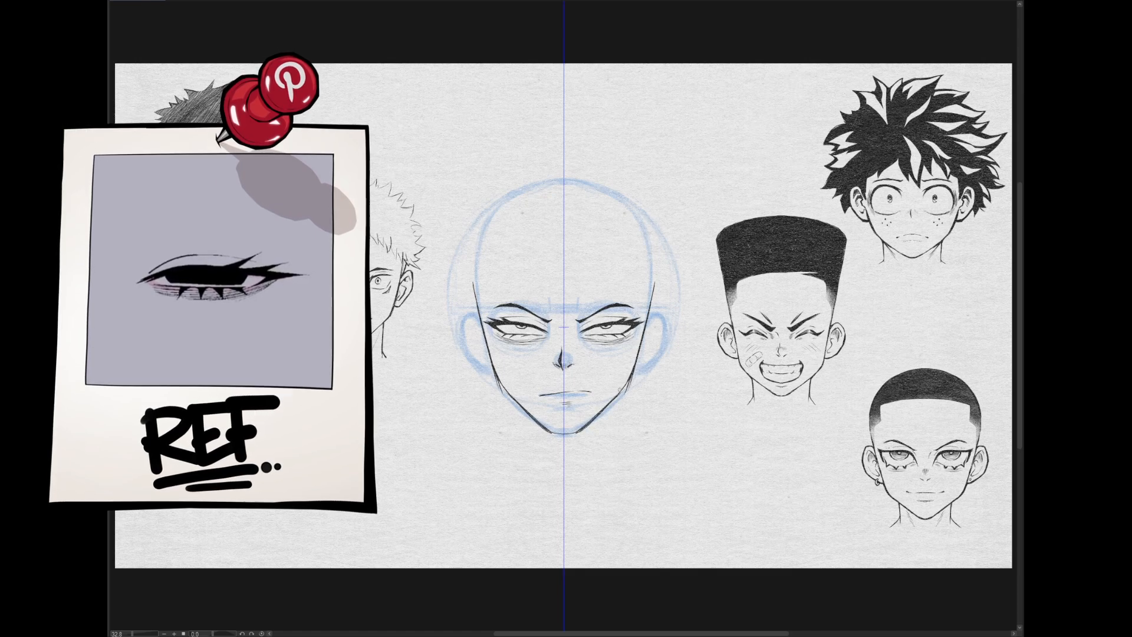
left_click_drag(495, 379, 517, 403)
left_click_drag(481, 306, 477, 230)
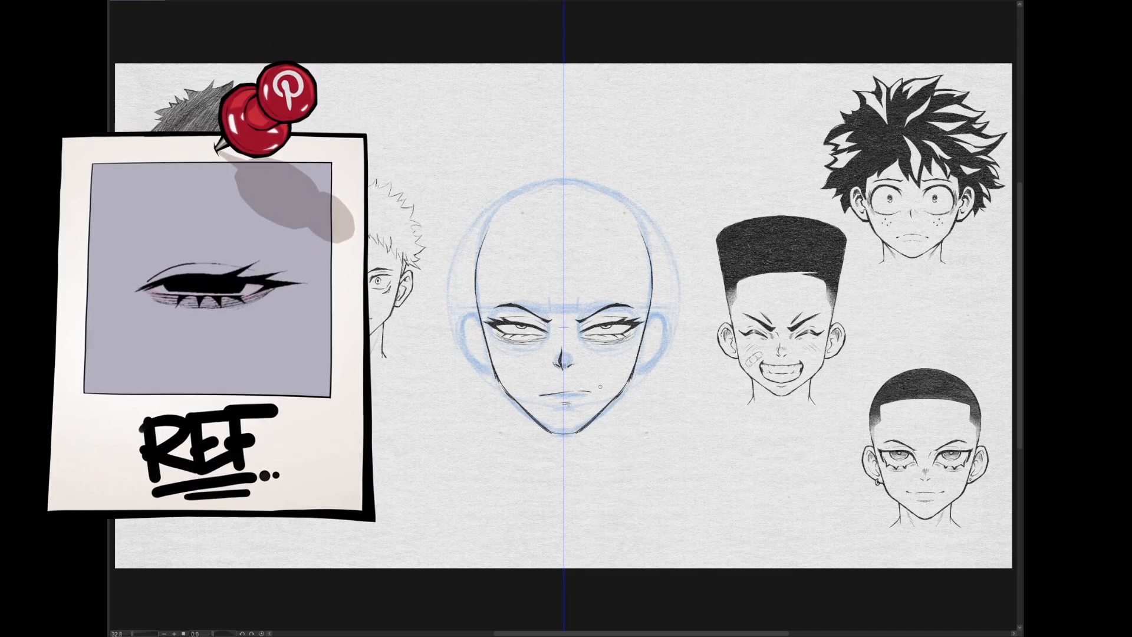
Refine the seventh character's jaw contour with thicker, smoother cheek lines and close the chin.
left_click_drag(600, 387, 530, 407)
key("Up")
left_click(491, 430)
left_click_drag(488, 348, 525, 412)
mouse_move(483, 323)
left_mouse_down()
mouse_move(492, 367)
mouse_move(530, 417)
left_mouse_up()
key("e")
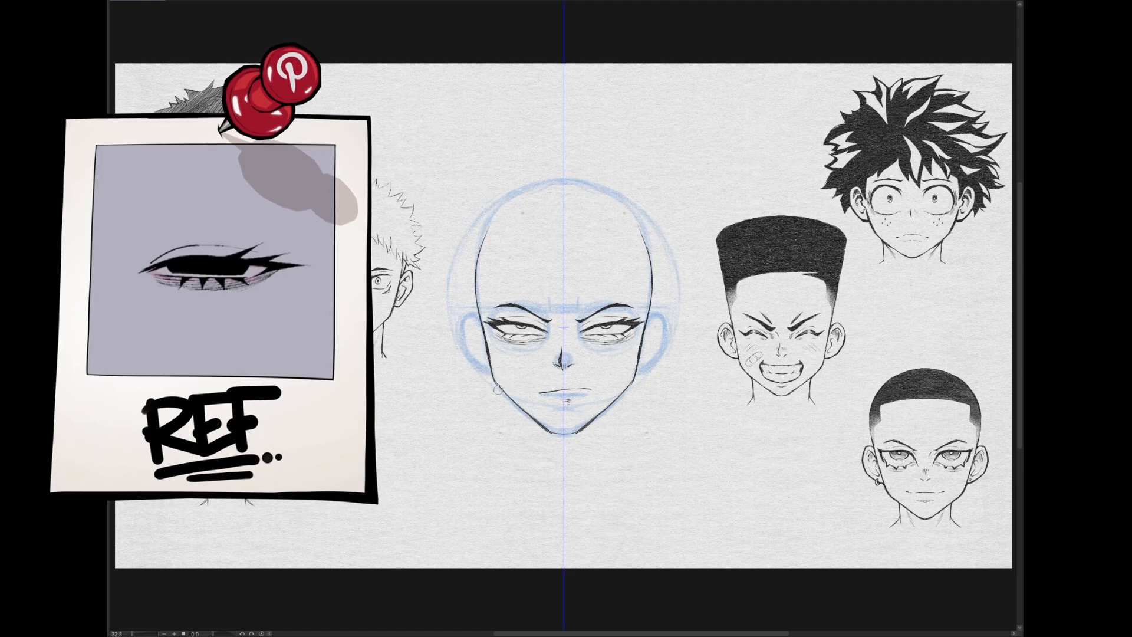
left_click_drag(496, 382, 475, 271)
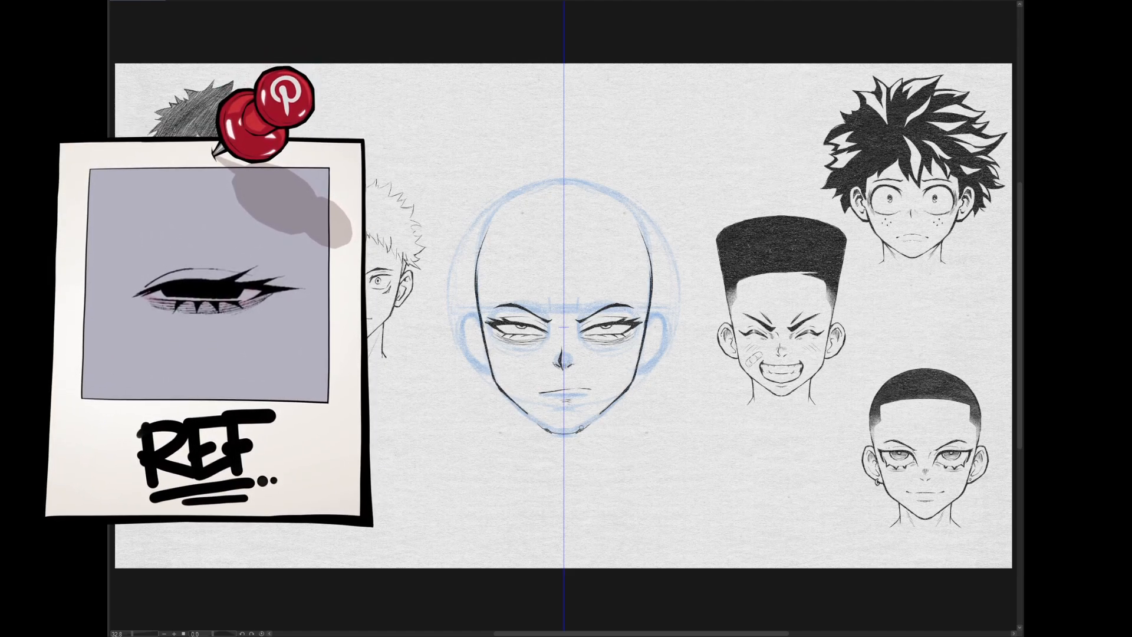
left_click_drag(520, 409, 569, 432)
Add small marks beside the seventh character's mouth corners and frown lines between the eyebrows.
left_click(533, 393)
left_click(597, 389)
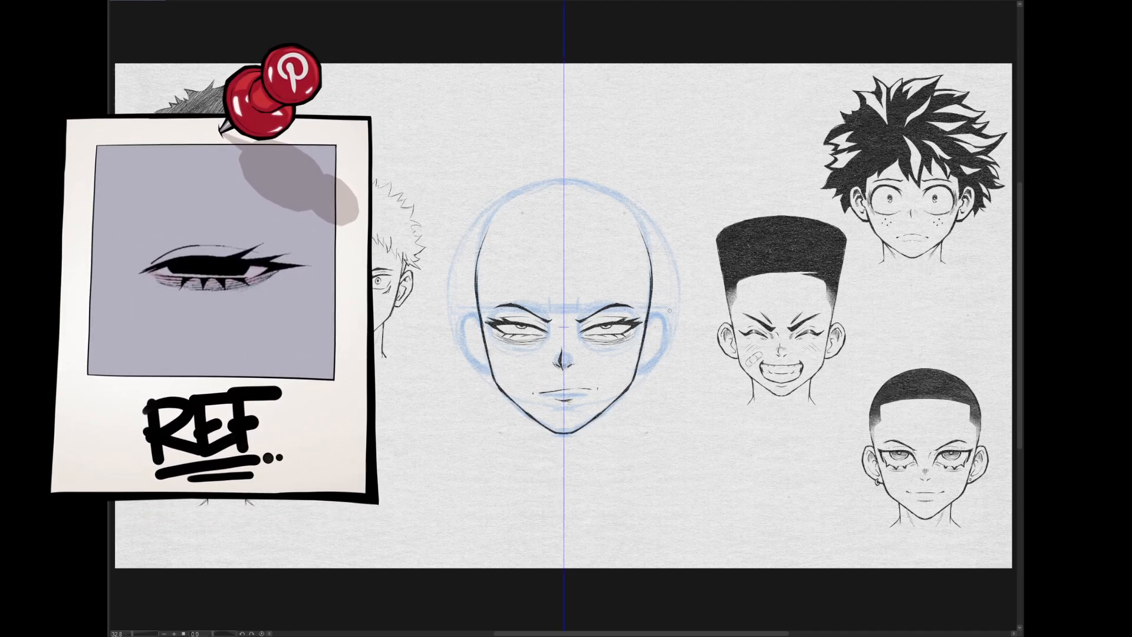
key("ctrl+2")
left_click_drag(571, 319, 575, 327)
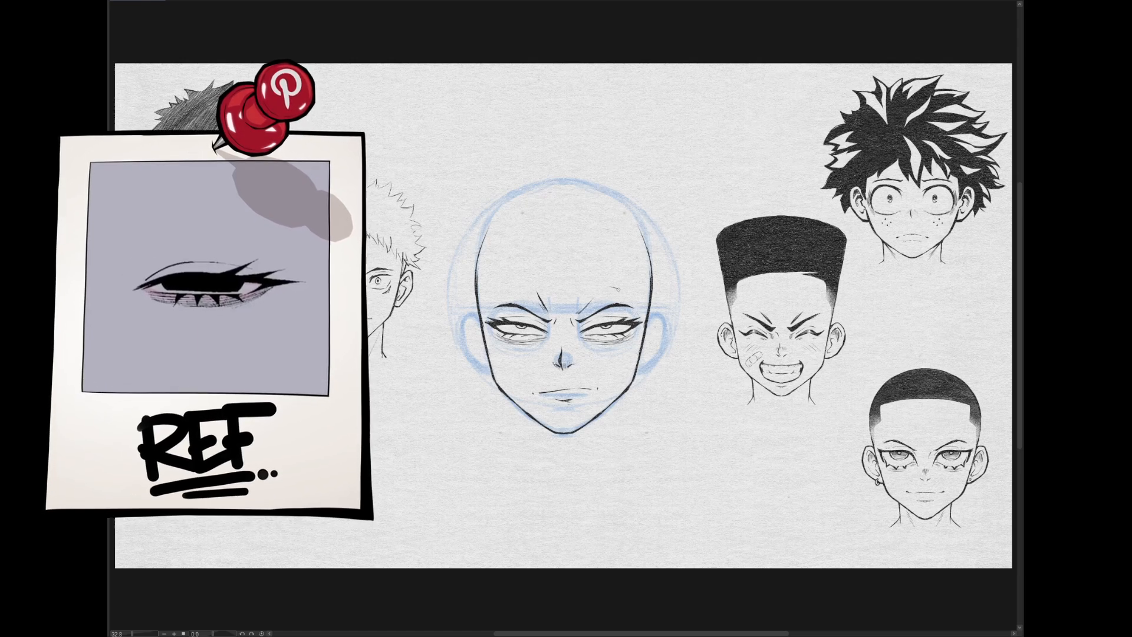
Draw the seventh character's mirrored ears with inner folds, and thicken the skull lines at the temples.
key("ctrl+2")
mouse_move(650, 311)
left_mouse_down()
mouse_move(671, 323)
mouse_move(654, 364)
mouse_move(638, 369)
left_mouse_up()
left_click_drag(652, 325, 642, 358)
mouse_move(651, 328)
left_mouse_down()
mouse_move(664, 354)
mouse_move(664, 335)
left_mouse_up()
left_click_drag(659, 328, 667, 339)
left_click_drag(639, 223, 653, 275)
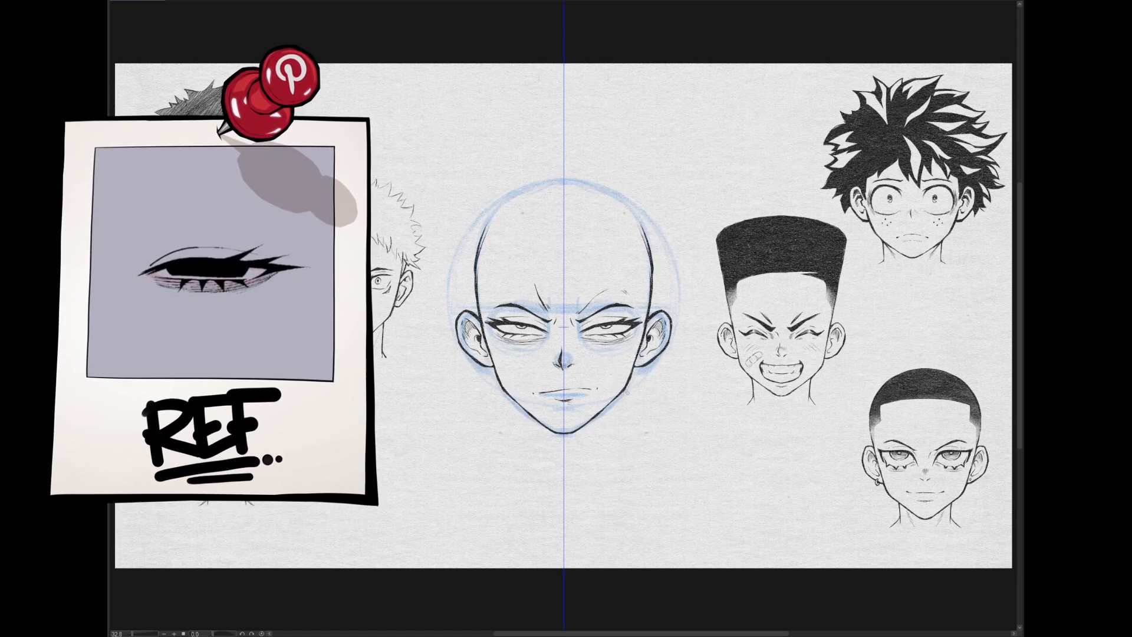
Add the seventh character's neck lines and a gently curved hairline across the top of the forehead.
left_click_drag(618, 394, 616, 449)
left_click_drag(475, 242, 486, 231)
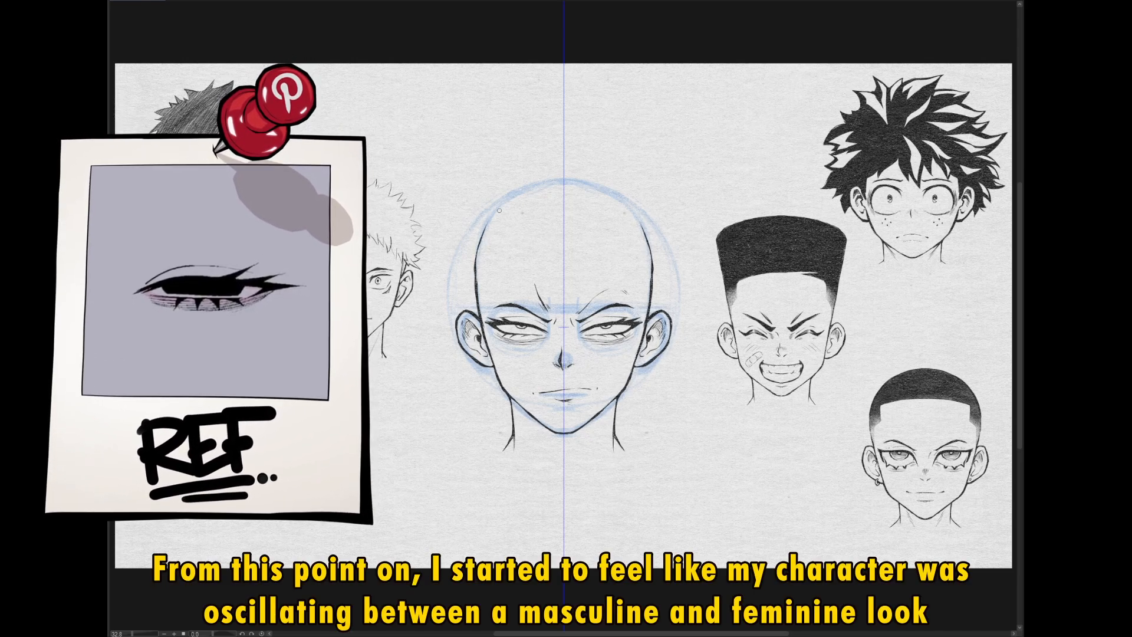
key("ctrl+z")
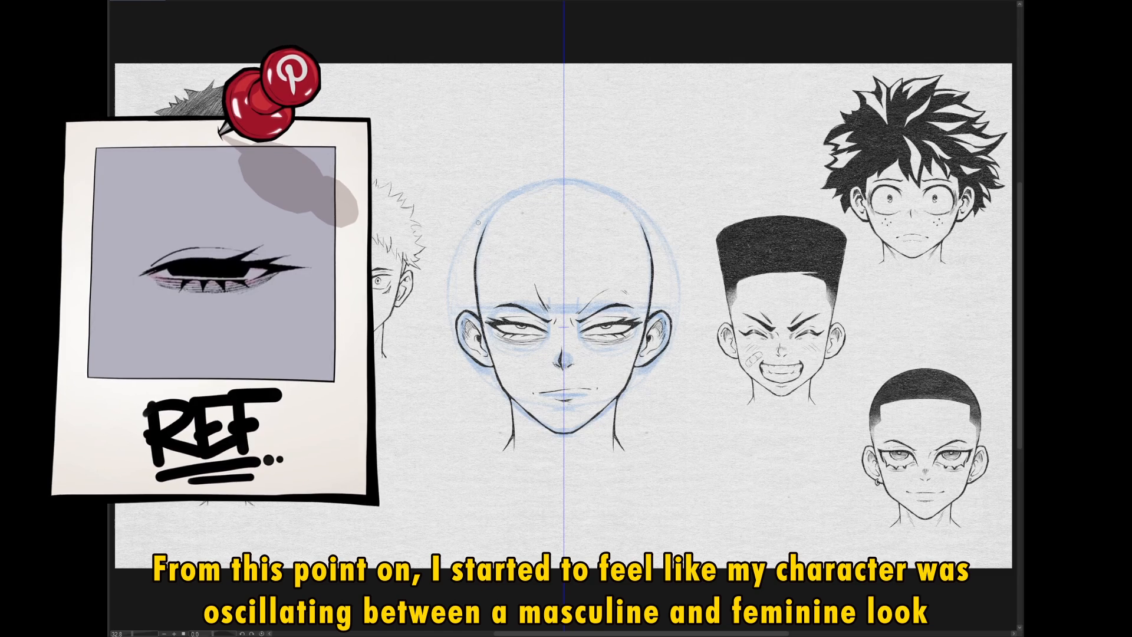
left_click_drag(487, 224, 563, 222)
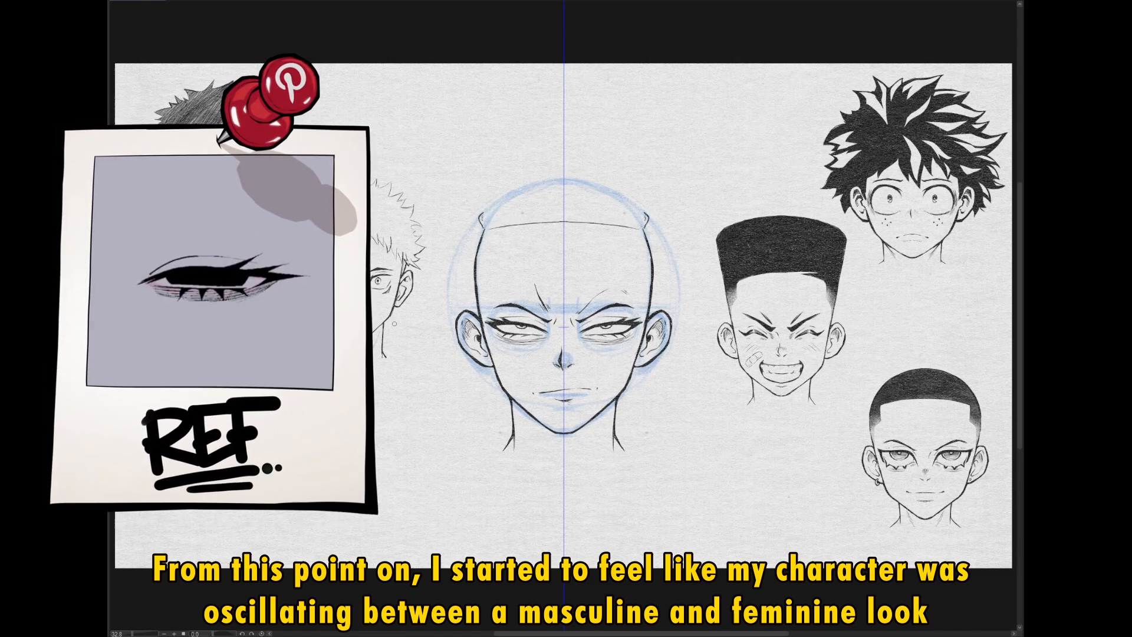
Try outlining a mirrored row of six rounded hair sections above the seventh character's hairline.
mouse_move(495, 190)
left_mouse_down()
mouse_move(482, 201)
mouse_move(487, 226)
mouse_move(514, 214)
left_mouse_up()
mouse_move(507, 182)
left_mouse_down()
mouse_move(532, 174)
mouse_move(536, 194)
left_mouse_up()
left_click_drag(558, 167, 560, 175)
key("ctrl+z")
mouse_move(499, 194)
left_mouse_down()
mouse_move(524, 173)
mouse_move(559, 167)
left_mouse_up()
left_click_drag(560, 169, 563, 176)
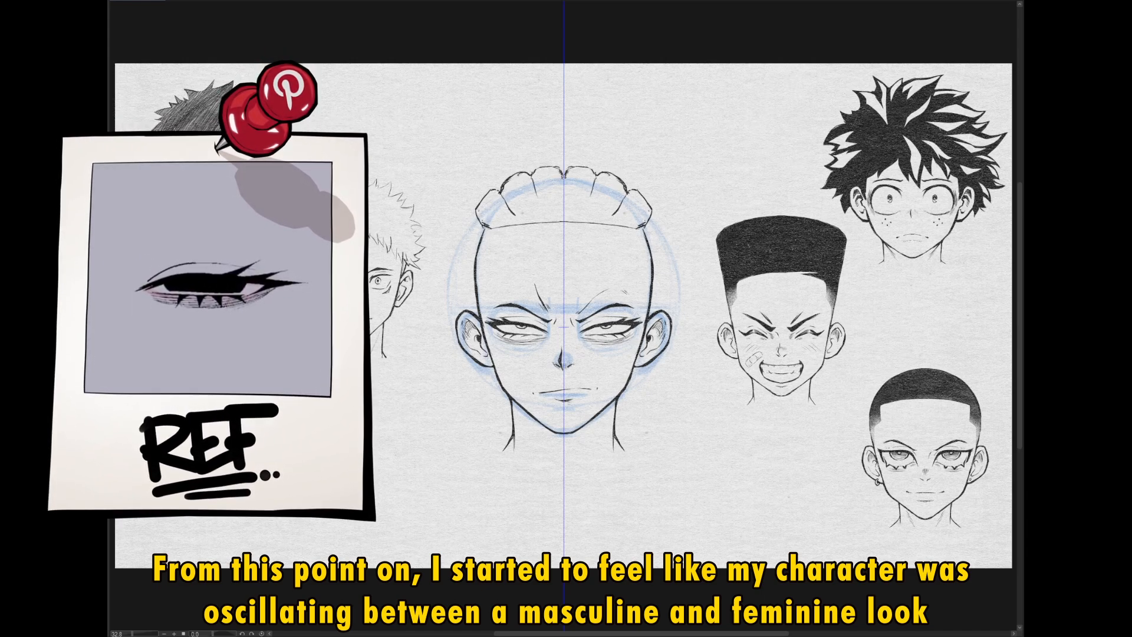
left_click_drag(492, 226, 515, 209)
left_click_drag(510, 217, 541, 214)
left_click_drag(563, 177, 560, 202)
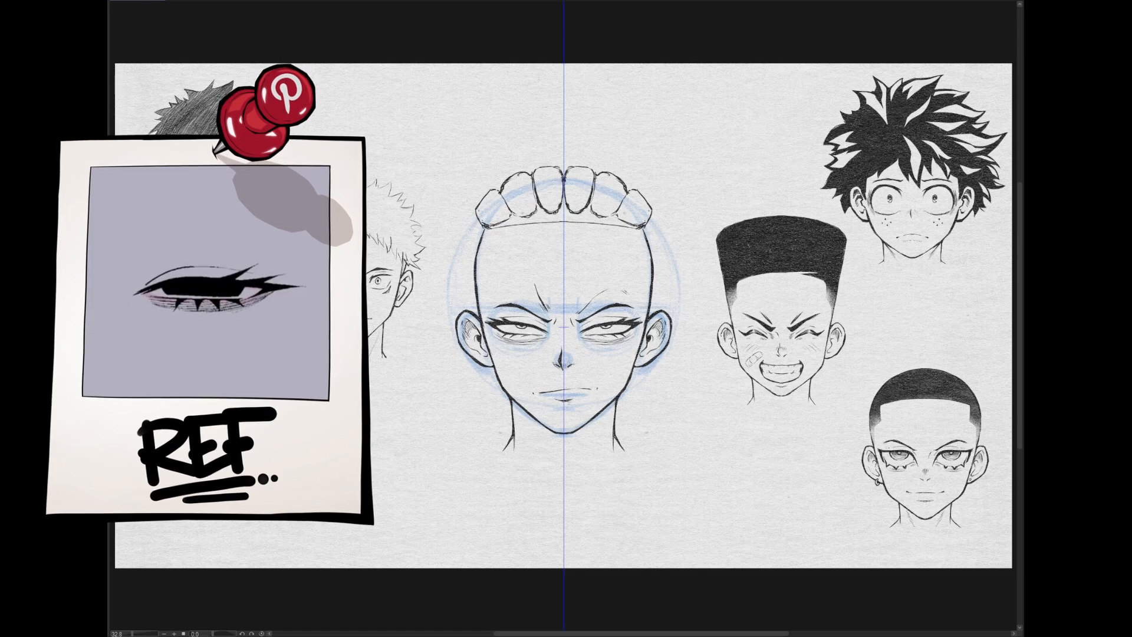
Redraw the seventh character's six hair sections as rounder, separate bulbs that grow taller toward the centre.
key("ctrl+z")
mouse_move(487, 225)
left_mouse_down()
mouse_move(510, 217)
mouse_move(501, 192)
left_mouse_up()
mouse_move(489, 190)
left_mouse_down()
mouse_move(479, 217)
mouse_move(529, 173)
mouse_move(518, 173)
left_mouse_up()
key("ctrl+z")
mouse_move(534, 174)
left_mouse_down()
mouse_move(562, 166)
mouse_move(590, 206)
mouse_move(643, 215)
mouse_move(613, 176)
left_mouse_up()
left_click_drag(502, 187, 525, 175)
left_click_drag(530, 174, 562, 166)
left_click_drag(485, 212, 478, 227)
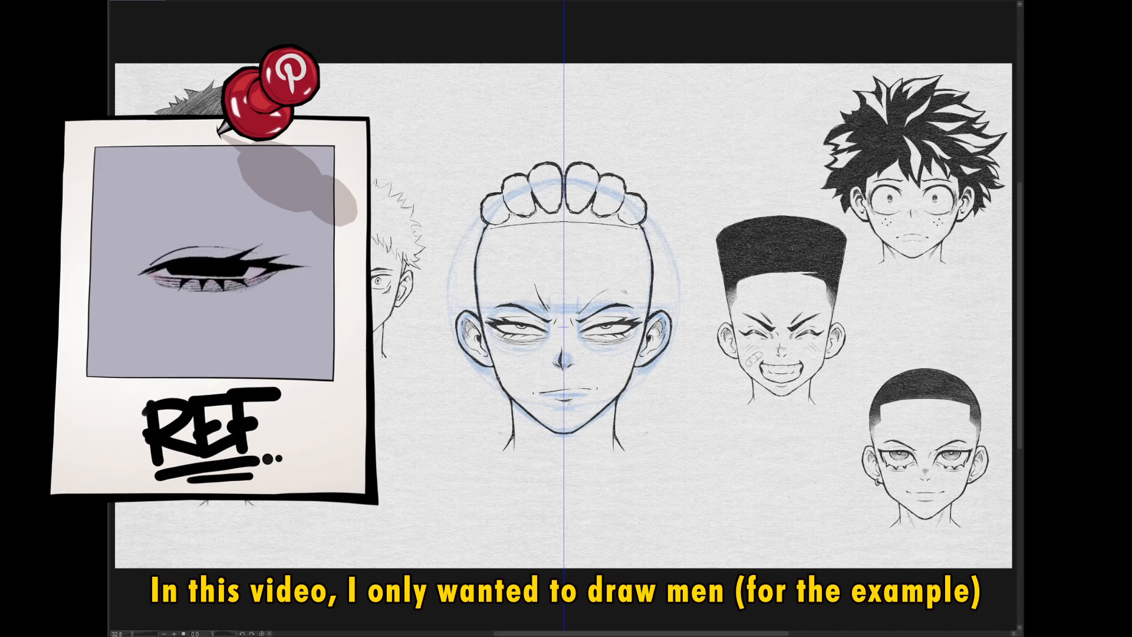
Add long locks hanging behind the seventh character's jaw, and fill all the hair sections black.
mouse_move(491, 369)
left_mouse_down()
mouse_move(495, 449)
mouse_move(493, 417)
left_mouse_up()
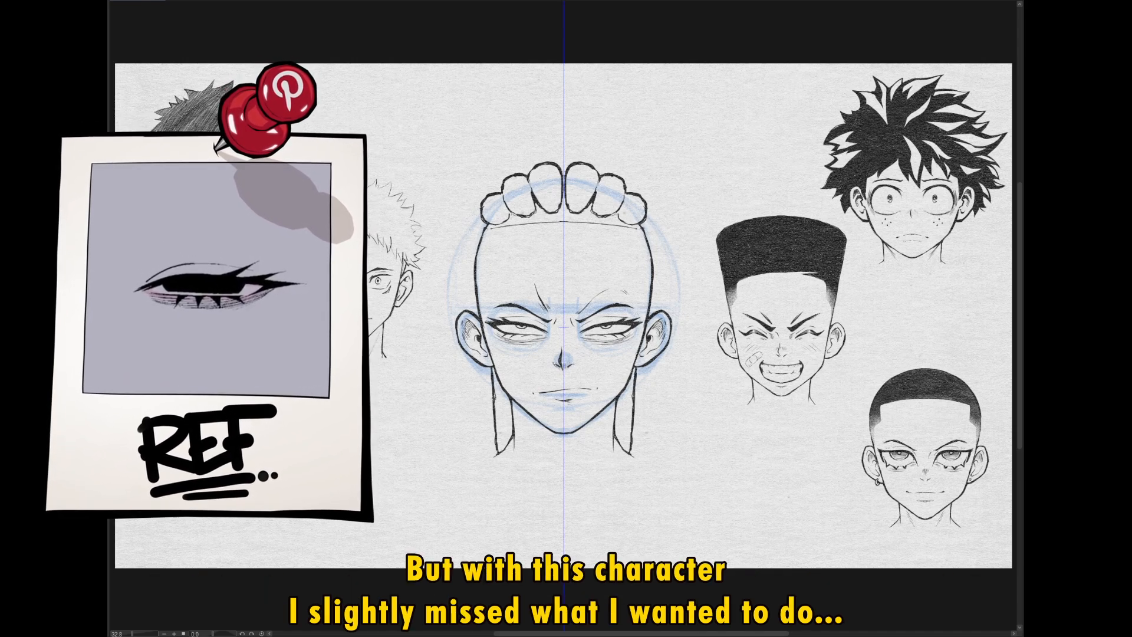
left_click_drag(495, 199, 497, 220)
mouse_move(516, 179)
left_mouse_down()
mouse_move(522, 212)
mouse_move(548, 208)
left_mouse_up()
left_click_drag(500, 372, 503, 447)
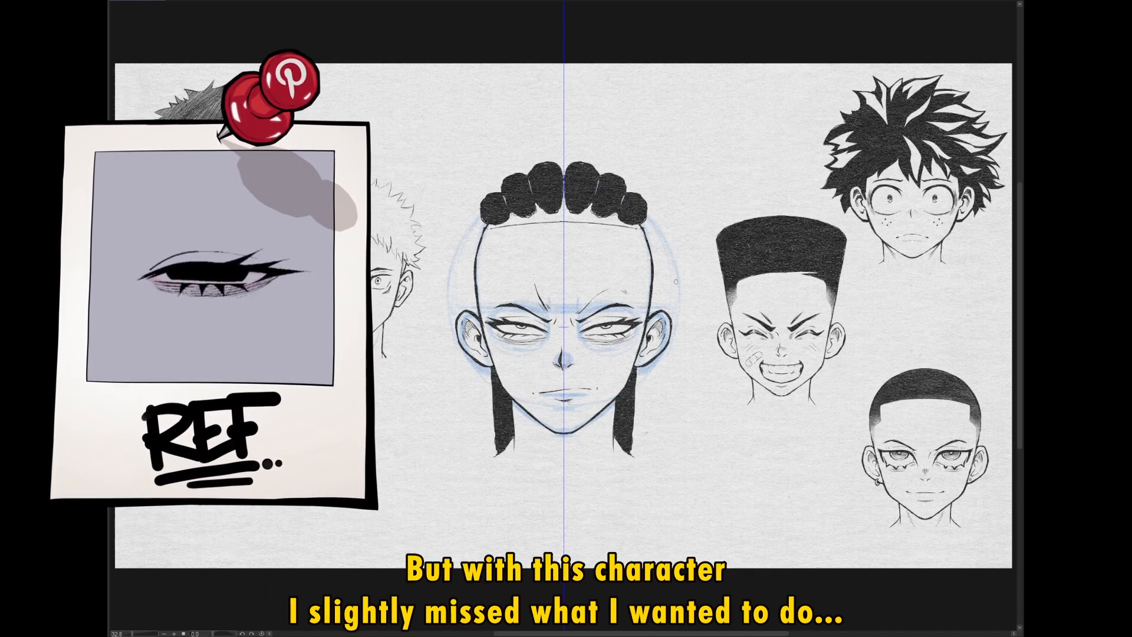
Draw the seventh character's squared hairline down both temples, and push the chin tip slightly upward.
left_click_drag(488, 231, 481, 326)
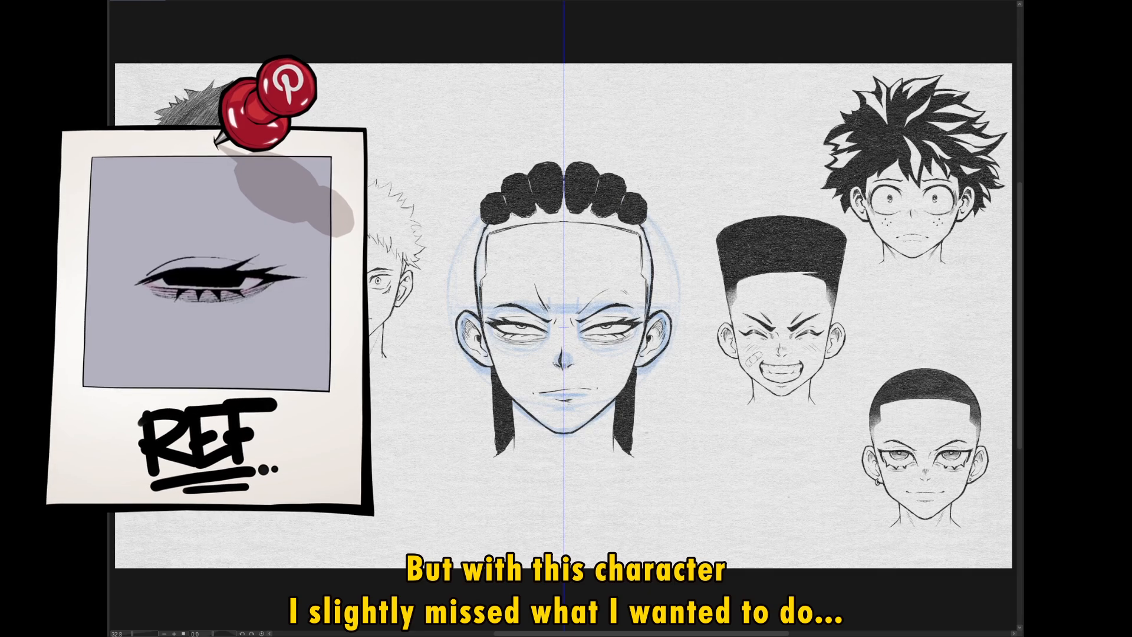
key("j")
left_click_drag(565, 443, 567, 432)
left_click_drag(669, 329, 621, 393)
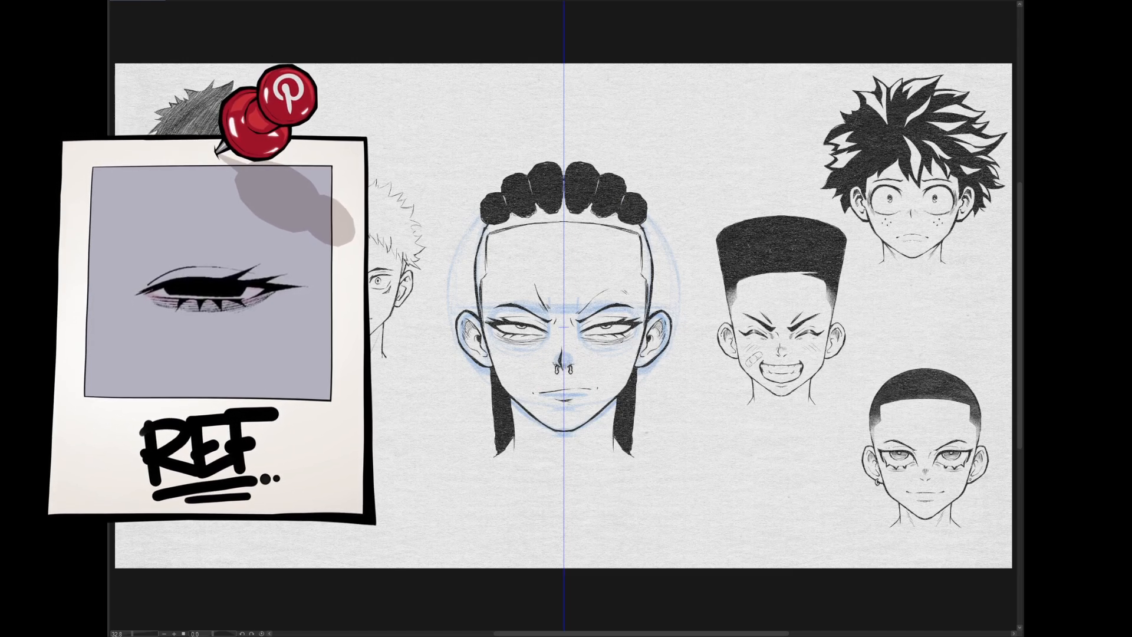
key("ctrl+z")
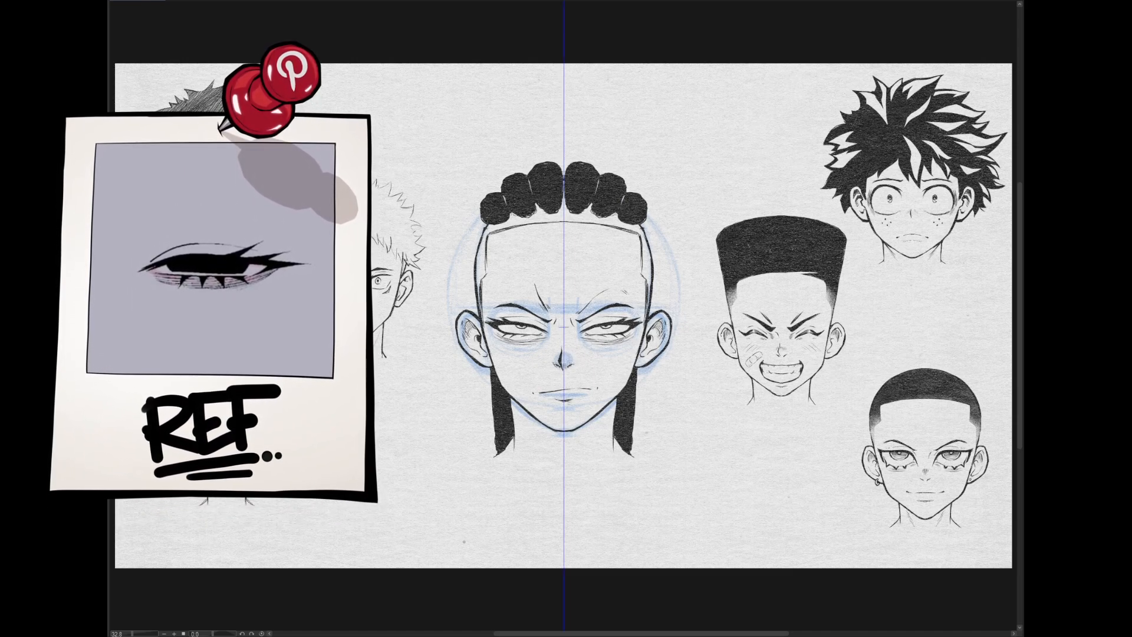
Shade the seventh character's shaved strip below the hair bulbs and down both temples.
left_click_drag(487, 227, 543, 223)
mouse_move(495, 224)
left_mouse_down()
mouse_move(533, 196)
mouse_move(564, 206)
mouse_move(506, 231)
mouse_move(568, 223)
mouse_move(496, 237)
mouse_move(471, 261)
mouse_move(564, 222)
mouse_move(597, 224)
left_mouse_up()
key("b")
key("ctrl+d")
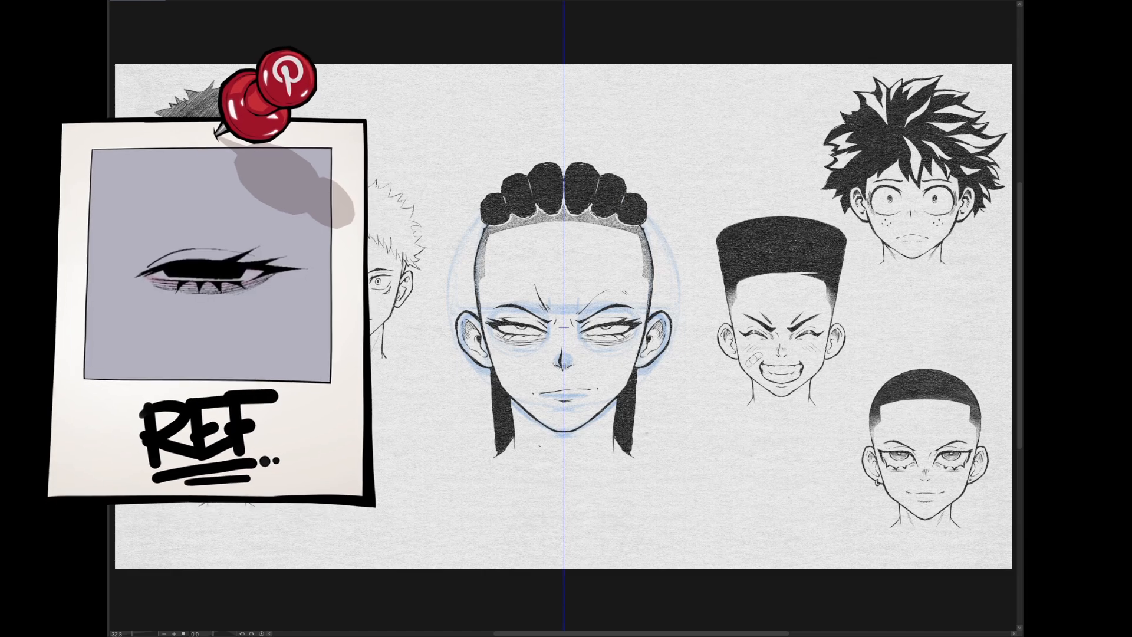
Draw a scar across the seventh character's nose bridge and a jagged one down one cheek, with symmetry off.
key("ctrl+2")
mouse_move(535, 355)
left_mouse_down()
mouse_move(566, 345)
mouse_move(611, 408)
left_mouse_up()
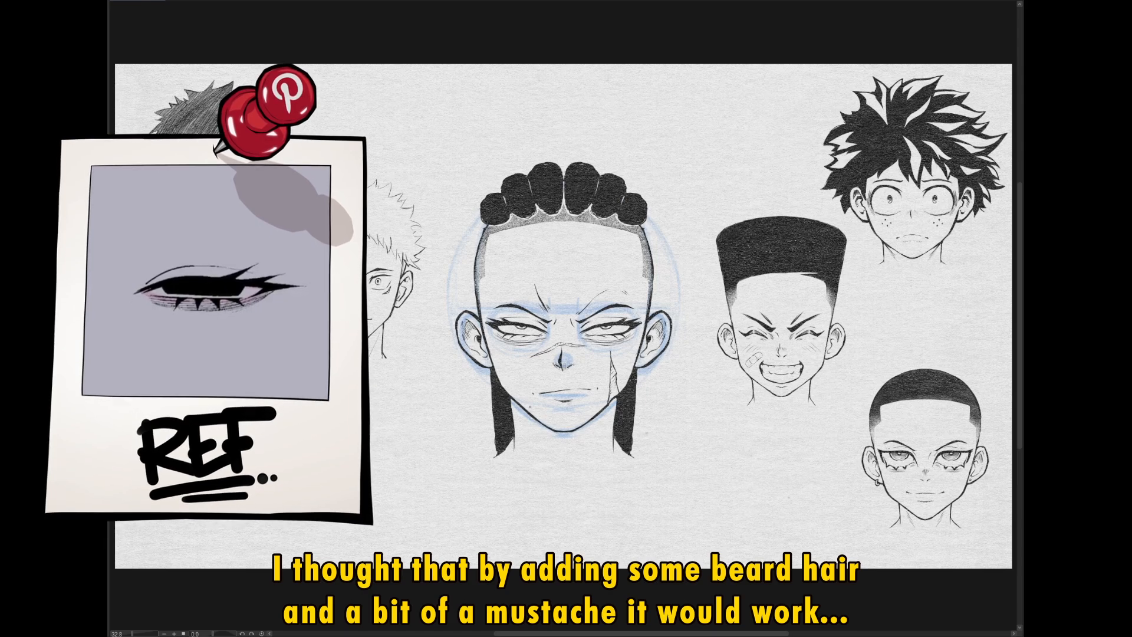
Add a dotted moustache, short chin stubble and mirrored neck tendon lines to the seventh character.
key("ctrl+2")
mouse_move(579, 463)
left_mouse_down()
mouse_move(599, 425)
mouse_move(548, 424)
left_mouse_up()
left_click_drag(560, 422, 561, 429)
left_click_drag(573, 421, 572, 428)
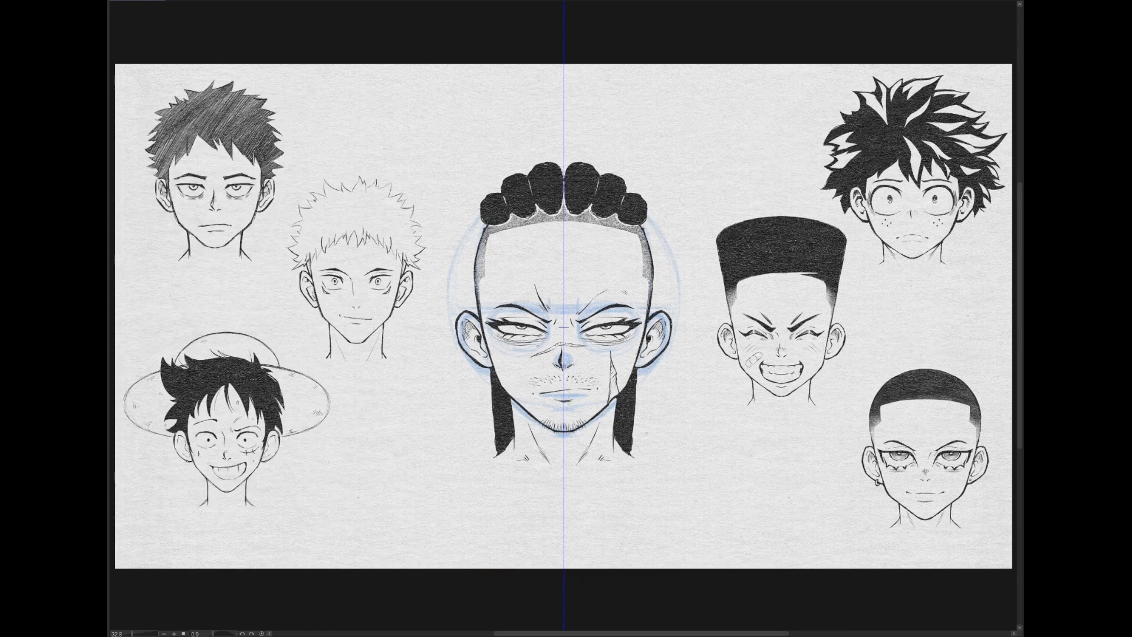
left_click_drag(585, 344, 625, 343)
key("ctrl+2")
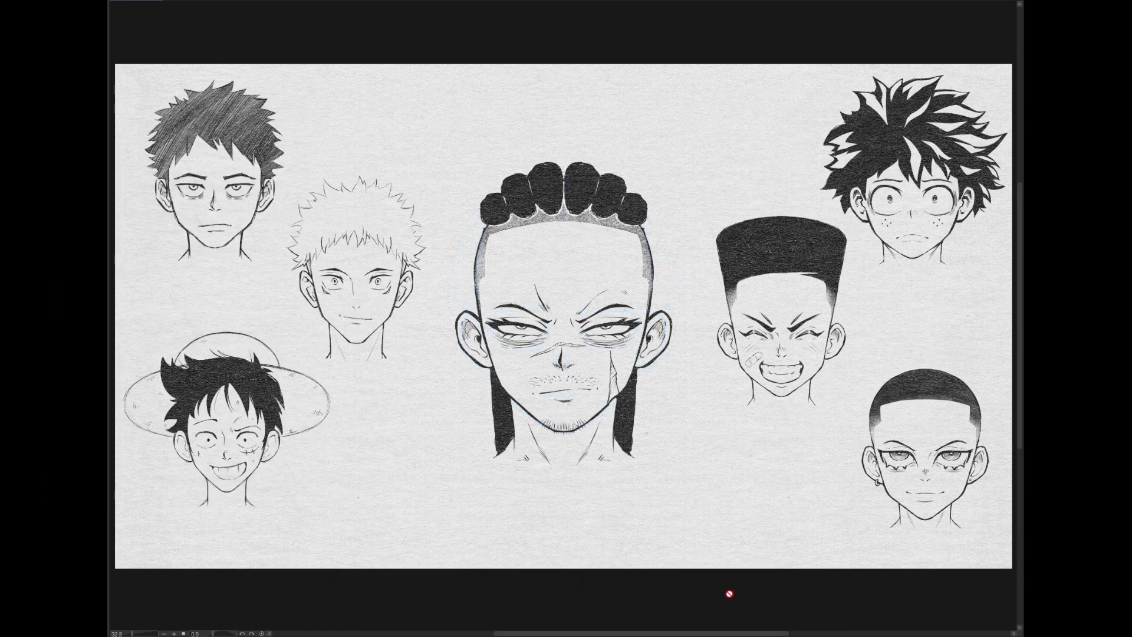